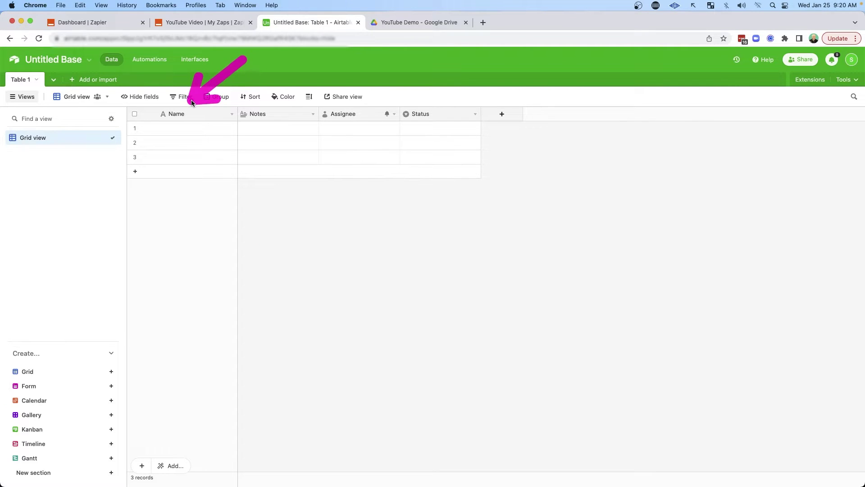
Add an Autonumber field named ID and move it directly after the Name field.
{"action": "left_click", "coordinate": [501, 116]}
{"action": "scroll", "coordinate": [551, 228], "scroll_direction": "down", "scroll_amount": 5}
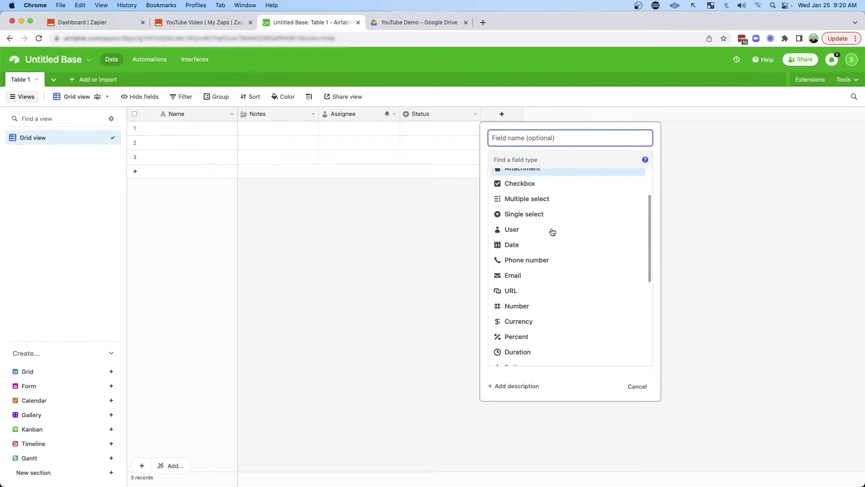
{"action": "left_click", "coordinate": [551, 329]}
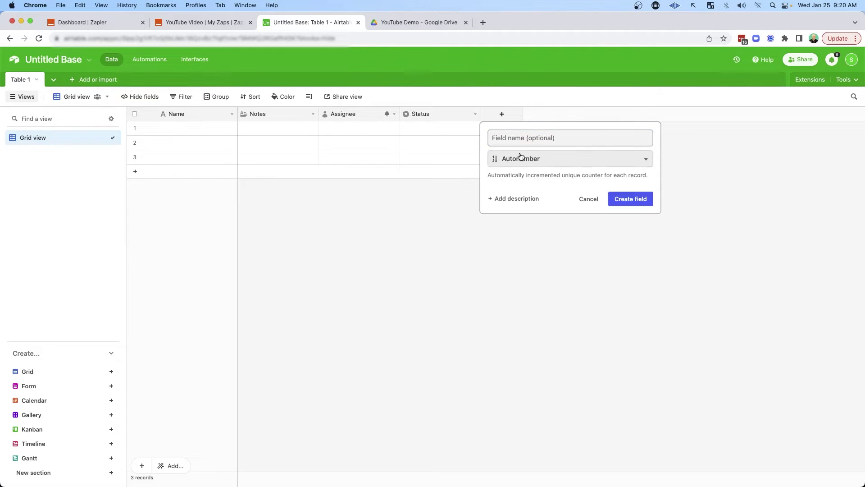
{"action": "type", "text": "ID"}
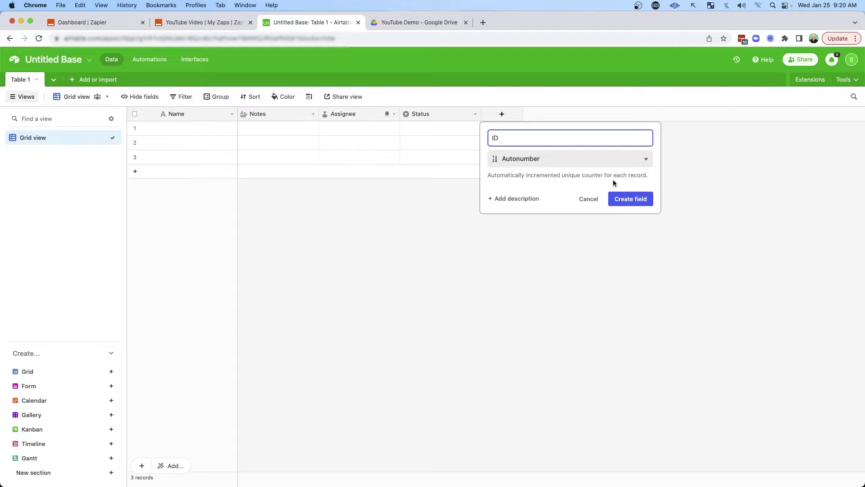
{"action": "left_click", "coordinate": [614, 195]}
{"action": "left_click_drag", "start_coordinate": [502, 114], "coordinate": [232, 114]}
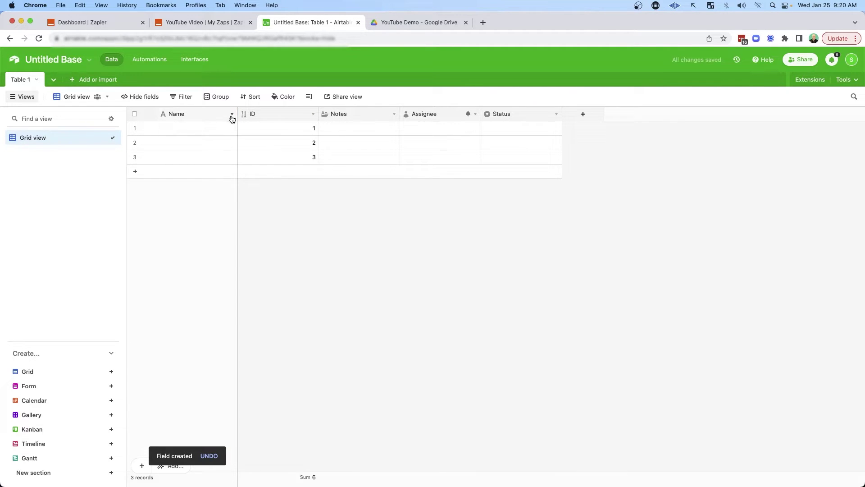
Change the Name field to a Formula field that uses the formula "C" & ID.
{"action": "left_click", "coordinate": [231, 117]}
{"action": "left_click", "coordinate": [200, 136]}
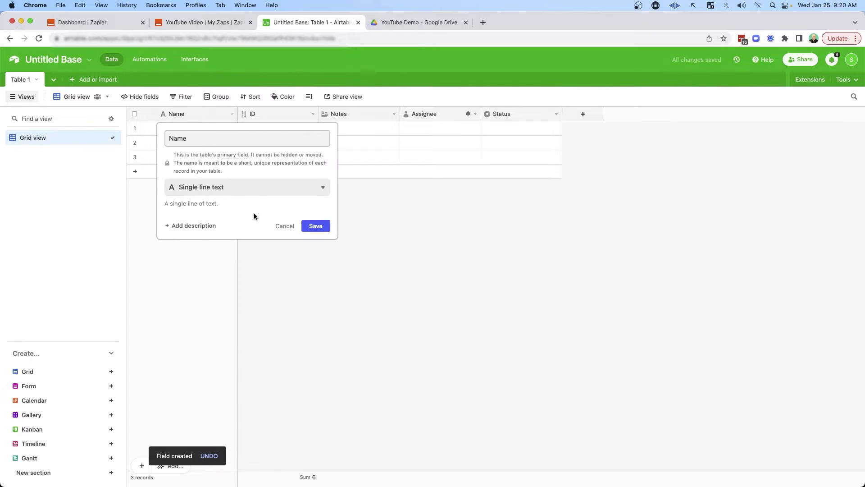
{"action": "left_click", "coordinate": [225, 189]}
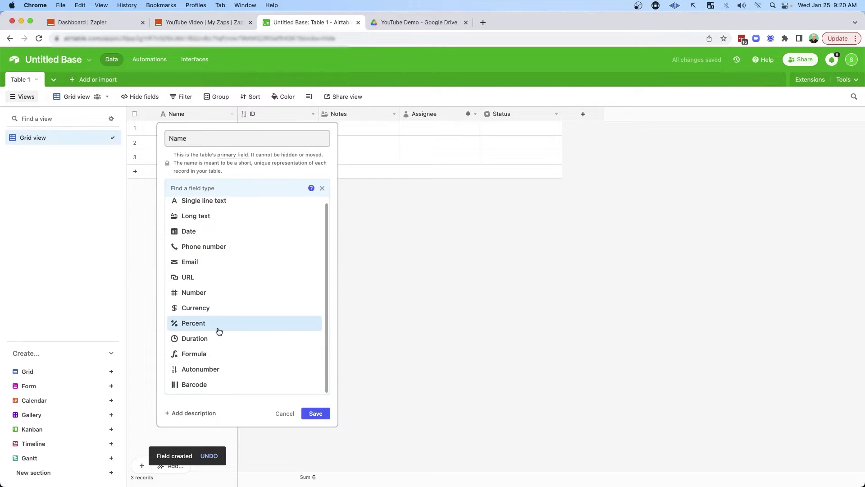
{"action": "left_click", "coordinate": [194, 353]}
{"action": "left_click", "coordinate": [178, 249]}
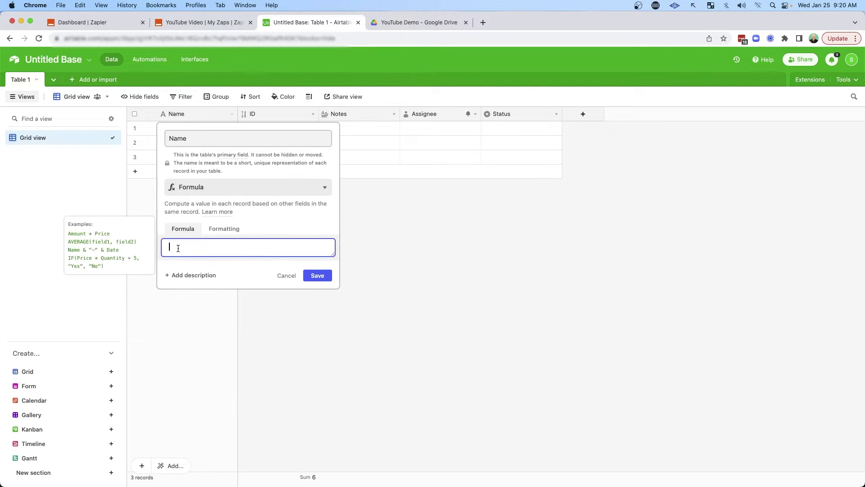
{"action": "type", "text": "C"}
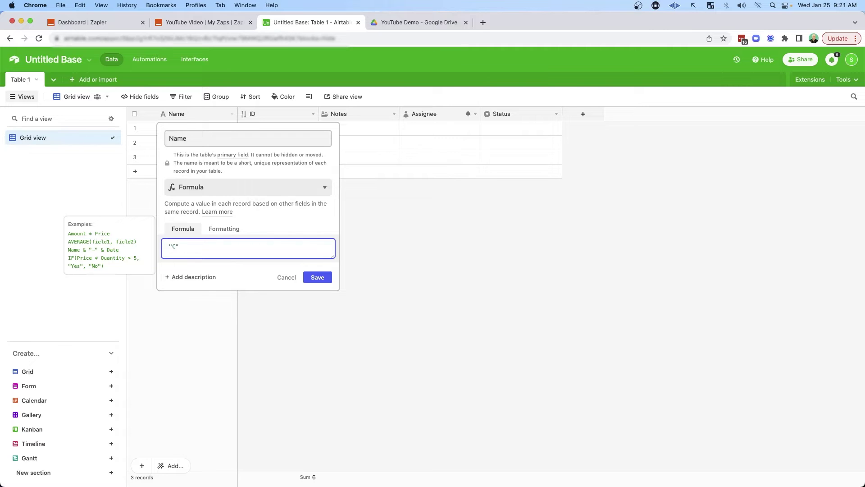
{"action": "type", "text": "& ID"}
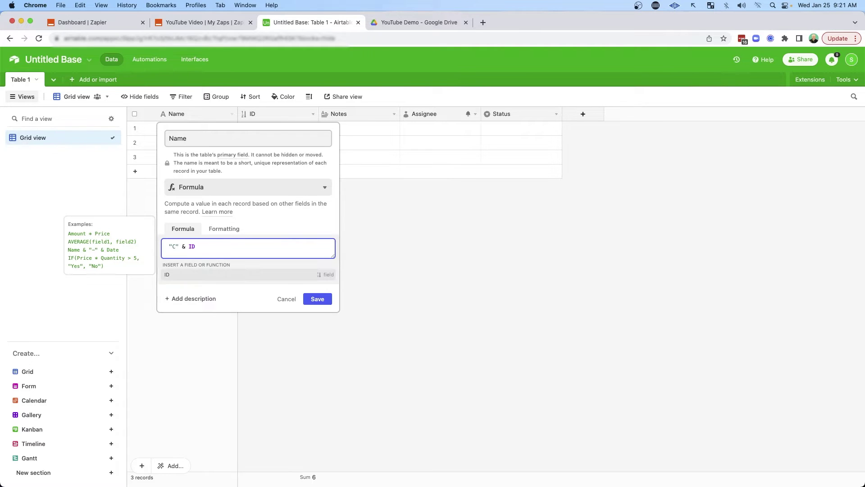
{"action": "left_click", "coordinate": [168, 274]}
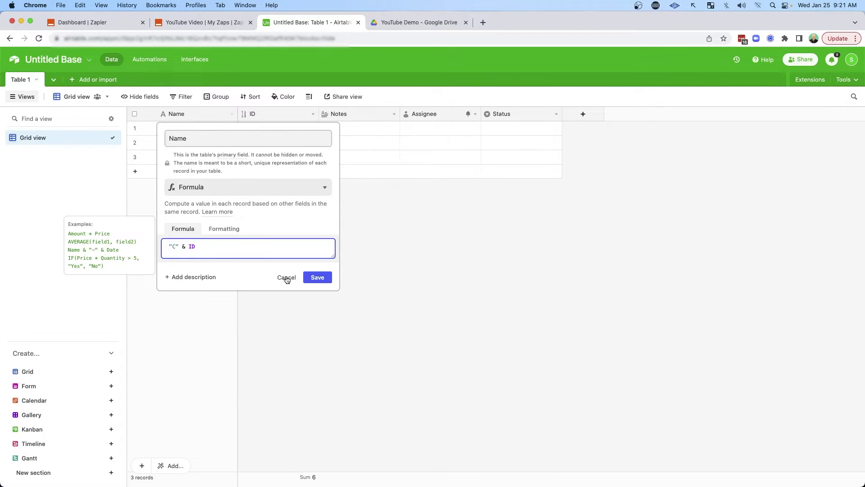
{"action": "left_click", "coordinate": [310, 279]}
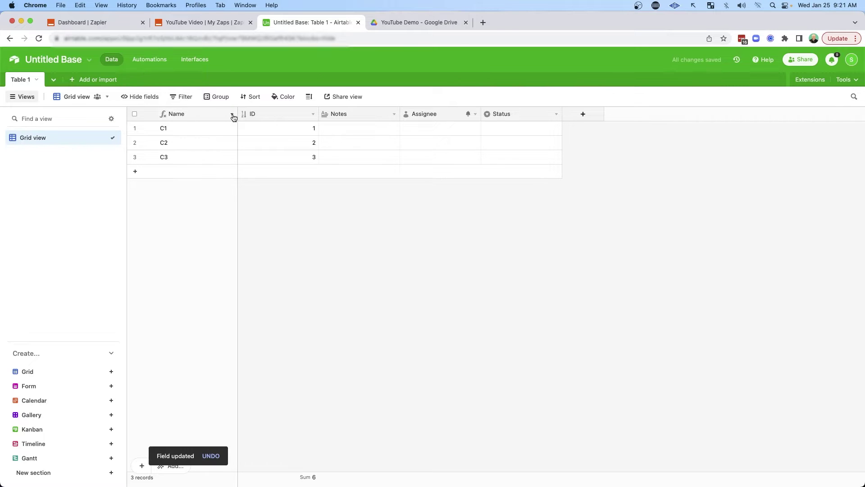
Narrow the Name column and hide the ID field from the grid.
{"action": "left_click_drag", "start_coordinate": [237, 114], "coordinate": [201, 114]}
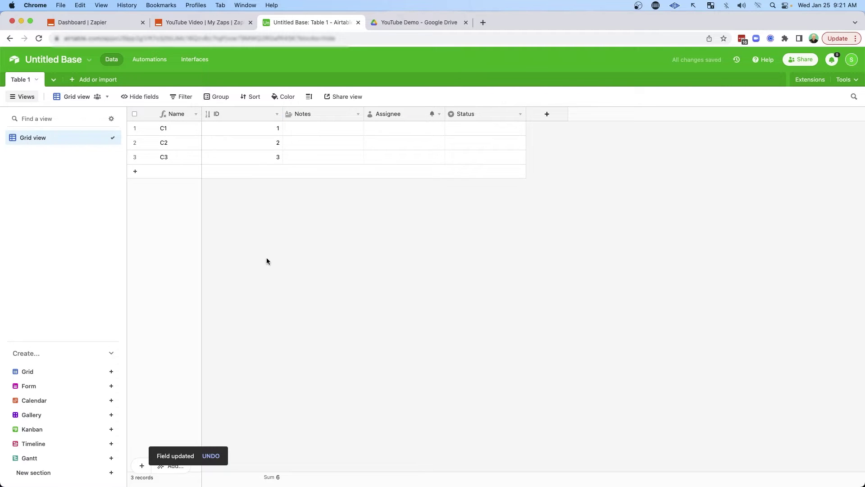
{"action": "left_click", "coordinate": [277, 114]}
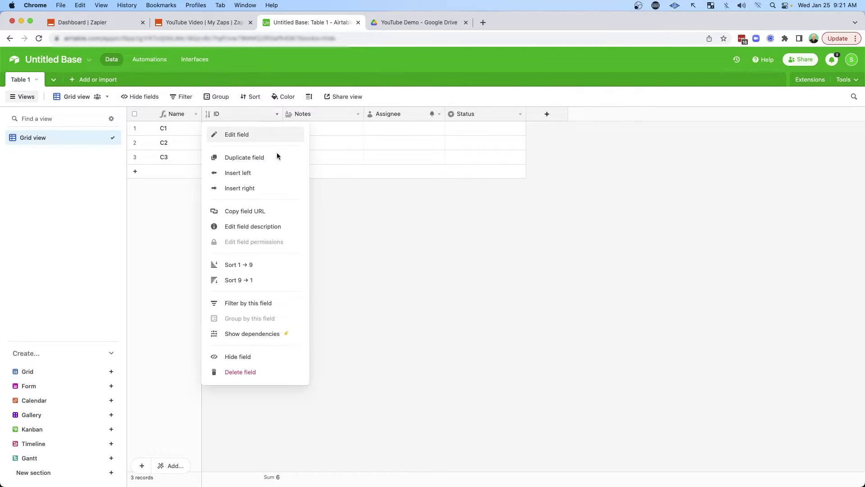
{"action": "left_click", "coordinate": [266, 356]}
Rename the Name field to Content ID and widen its column to fit the full name.
{"action": "left_click", "coordinate": [195, 114]}
{"action": "left_click", "coordinate": [233, 135]}
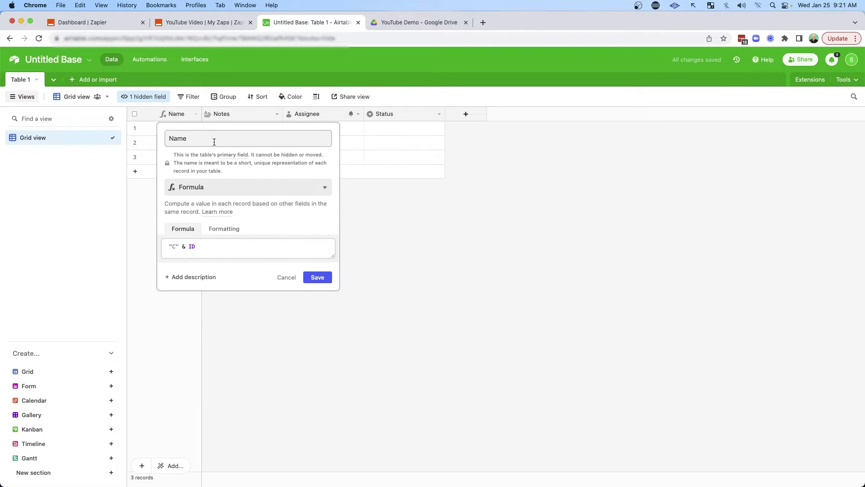
{"action": "type", "text": "Content ID"}
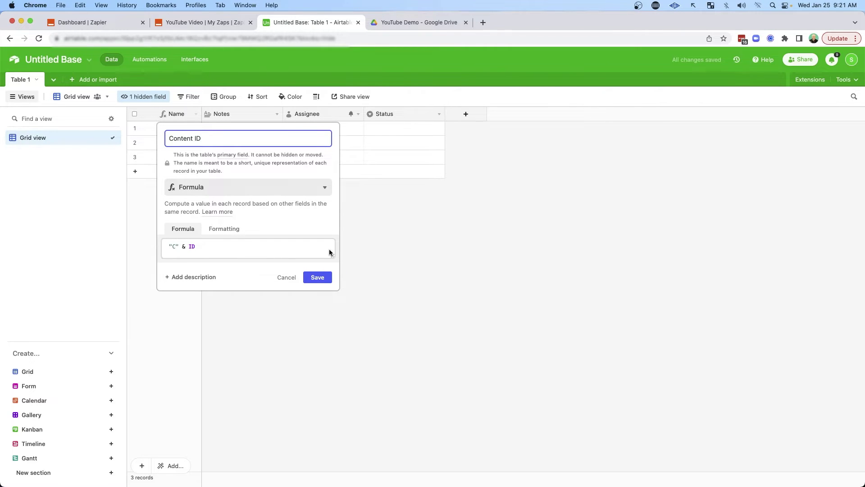
{"action": "left_click", "coordinate": [326, 279]}
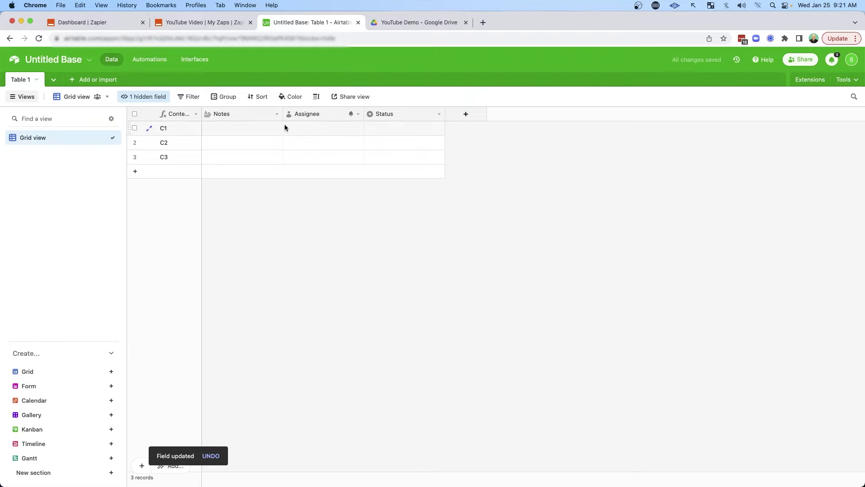
{"action": "left_click_drag", "start_coordinate": [201, 114], "coordinate": [220, 114]}
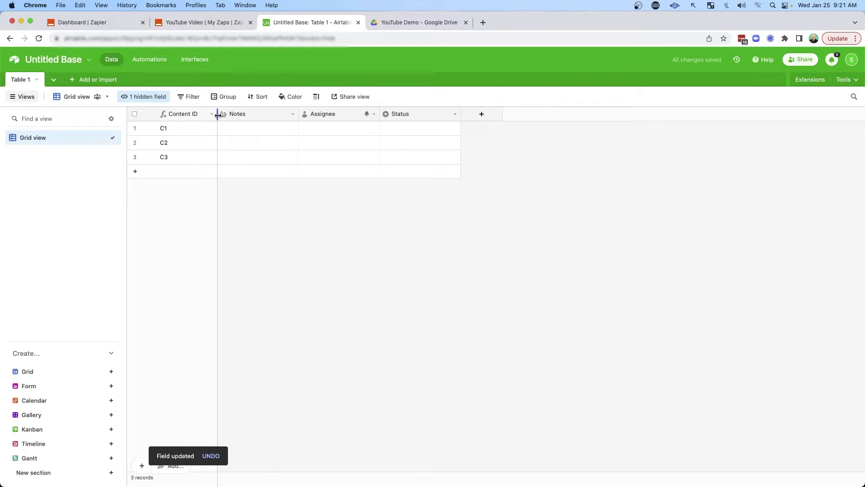
Rename the Notes field to Description, keeping it as long text.
{"action": "left_click", "coordinate": [295, 114]}
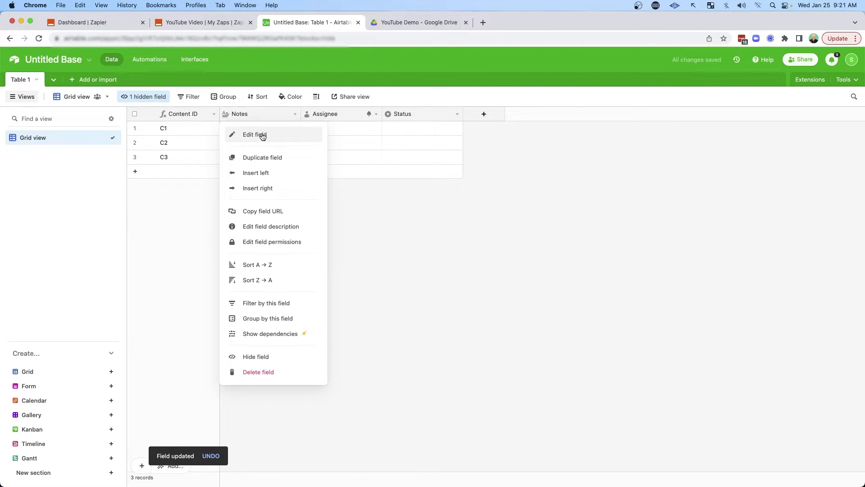
{"action": "left_click", "coordinate": [261, 135]}
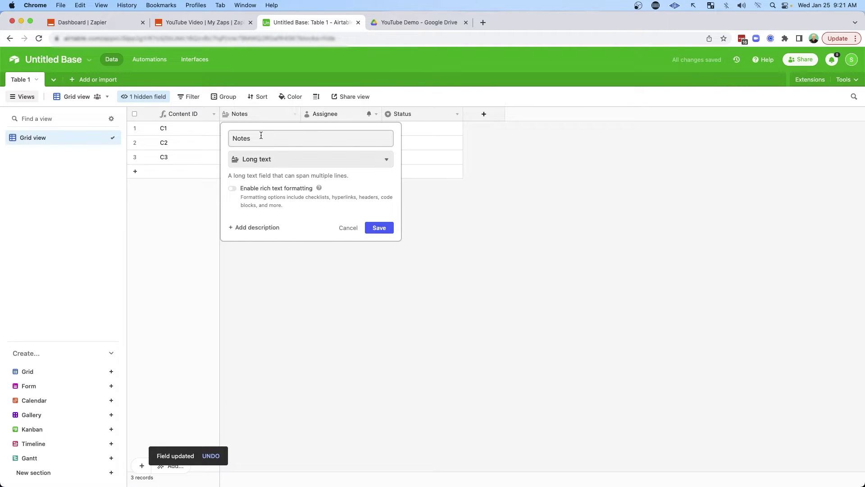
{"action": "left_click_drag", "start_coordinate": [261, 135], "coordinate": [221, 131]}
{"action": "type", "text": "Description"}
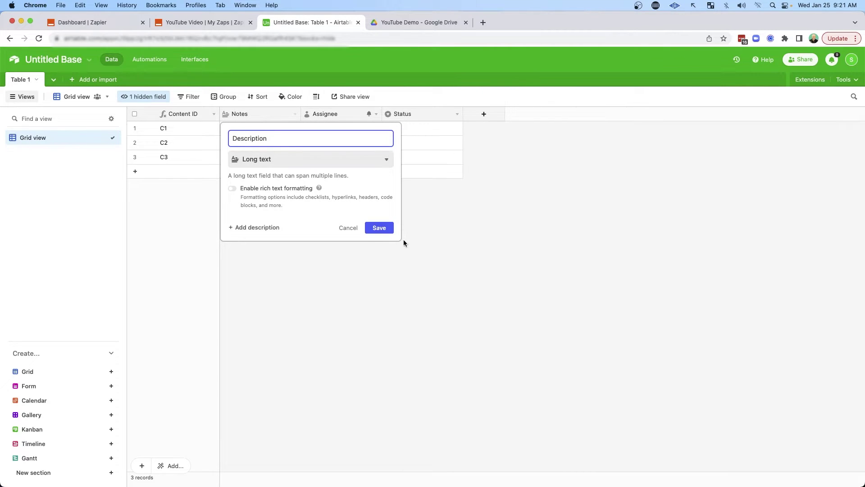
{"action": "left_click", "coordinate": [379, 228]}
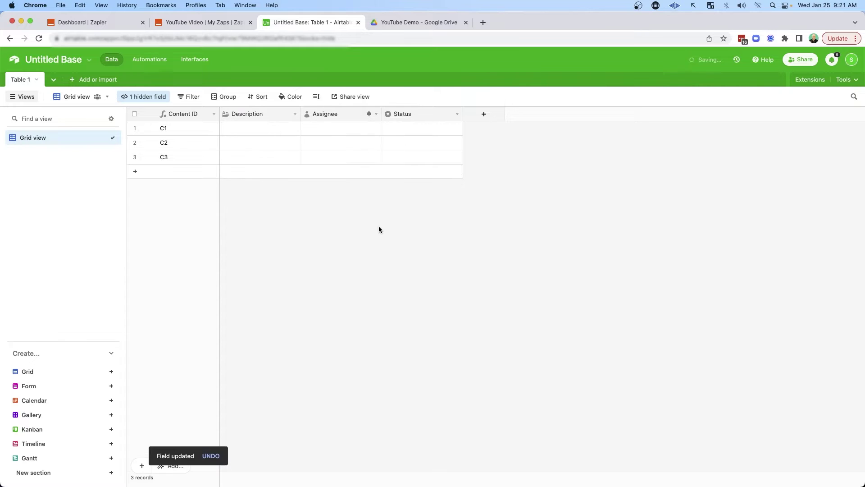
{"action": "left_click", "coordinate": [391, 115]}
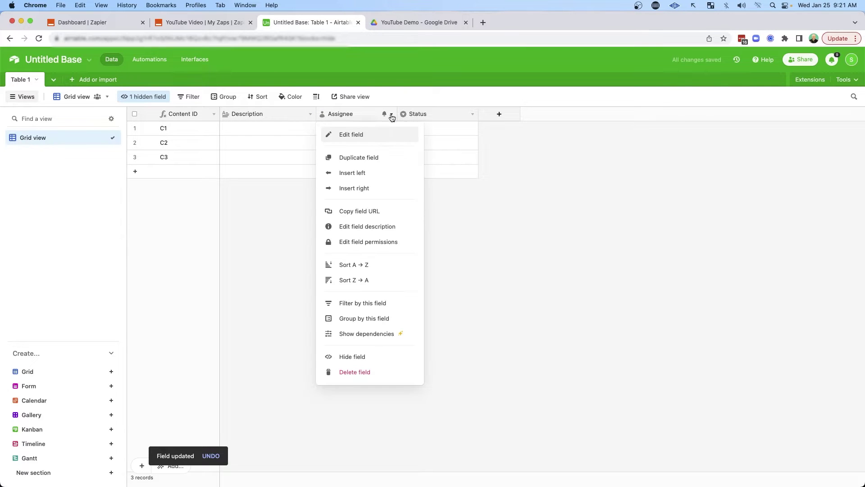
{"action": "left_click", "coordinate": [361, 135]}
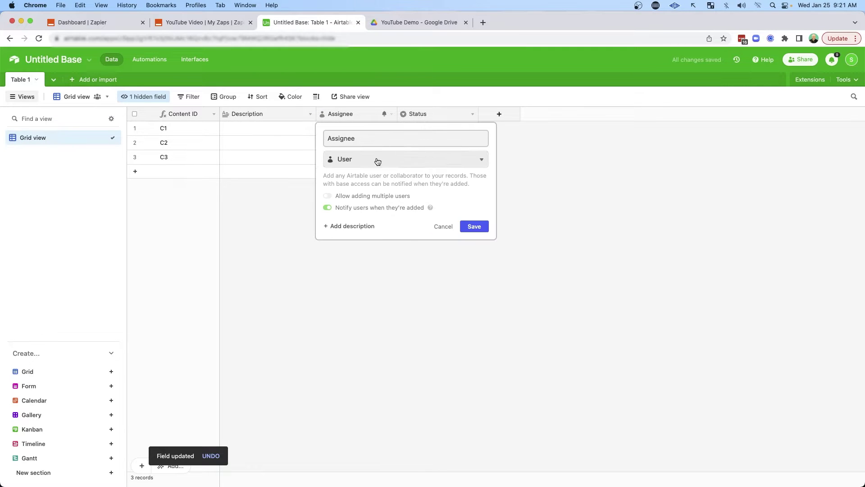
{"action": "left_click", "coordinate": [286, 133]}
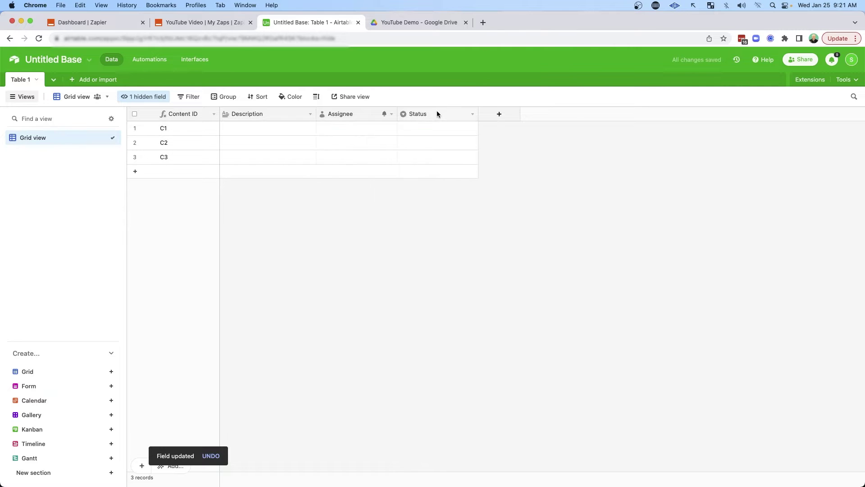
Move the Status field before Assignee and rename its first two options to In Progress and Needs Review.
{"action": "left_click", "coordinate": [424, 113]}
{"action": "left_click_drag", "start_coordinate": [422, 113], "coordinate": [303, 115]}
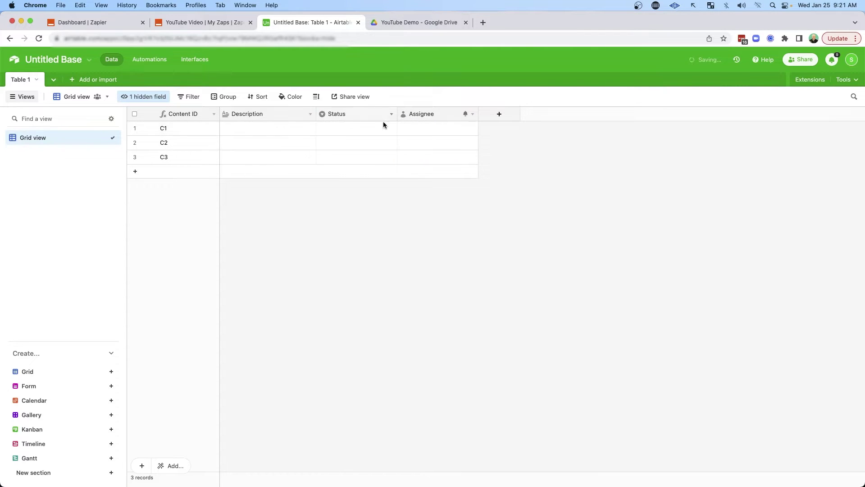
{"action": "double_click", "coordinate": [342, 113]}
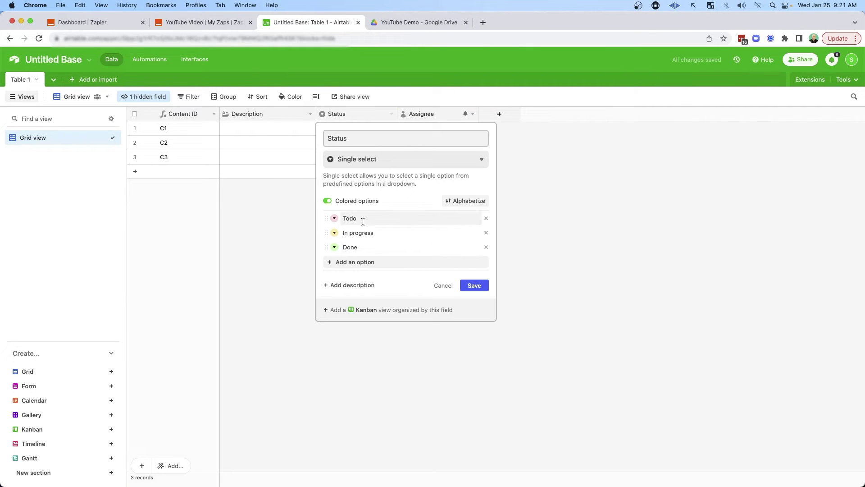
{"action": "left_click", "coordinate": [340, 219]}
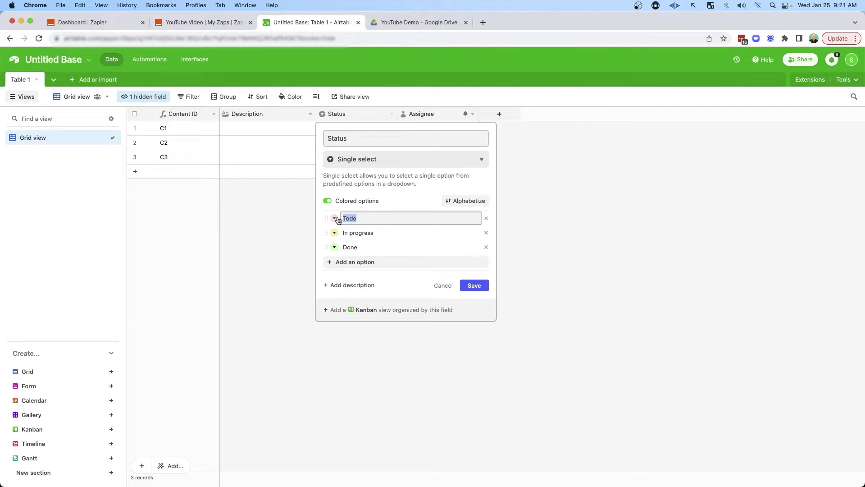
{"action": "key", "text": "BackSpace"}
{"action": "type", "text": "In Progress"}
{"action": "key", "text": "Tab"}
{"action": "type", "text": "Needs Review"}
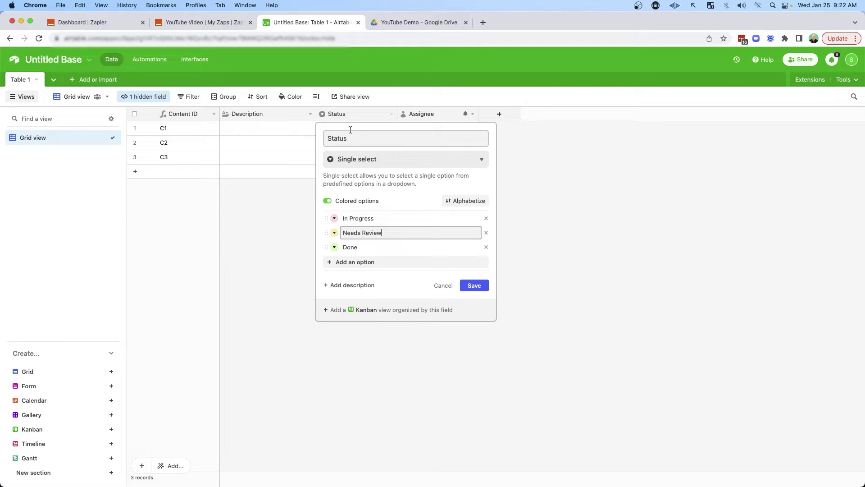
{"action": "left_click", "coordinate": [474, 285]}
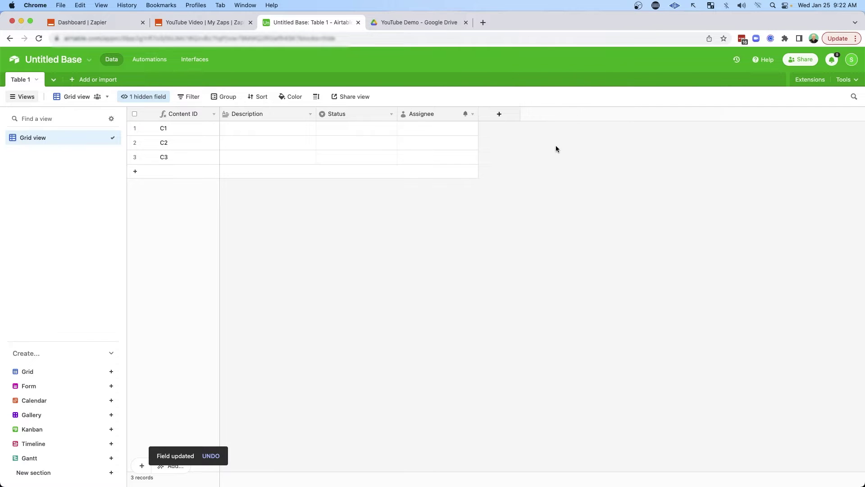
Delete the Assignee field and add a Date field named Publish Date in its place.
{"action": "left_click", "coordinate": [472, 114]}
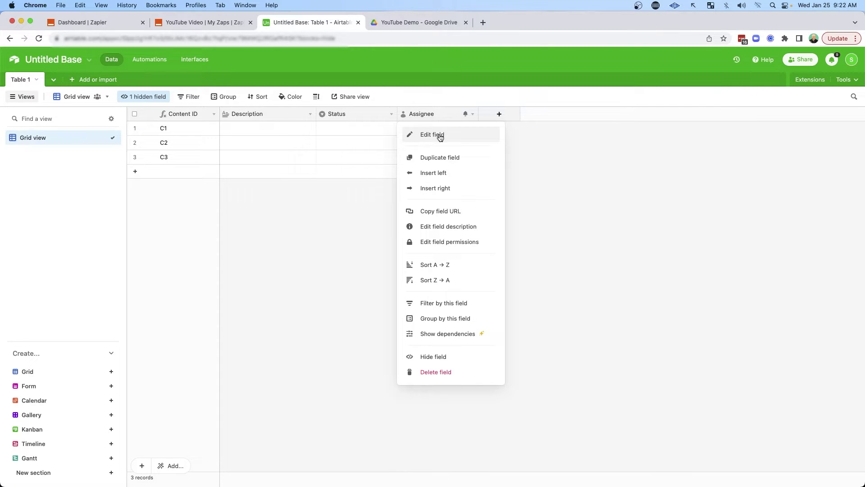
{"action": "left_click", "coordinate": [436, 372]}
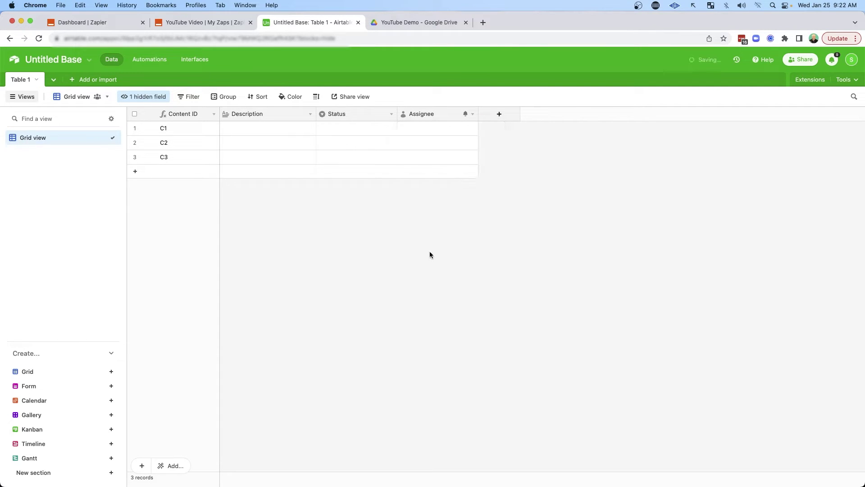
{"action": "left_click", "coordinate": [419, 115]}
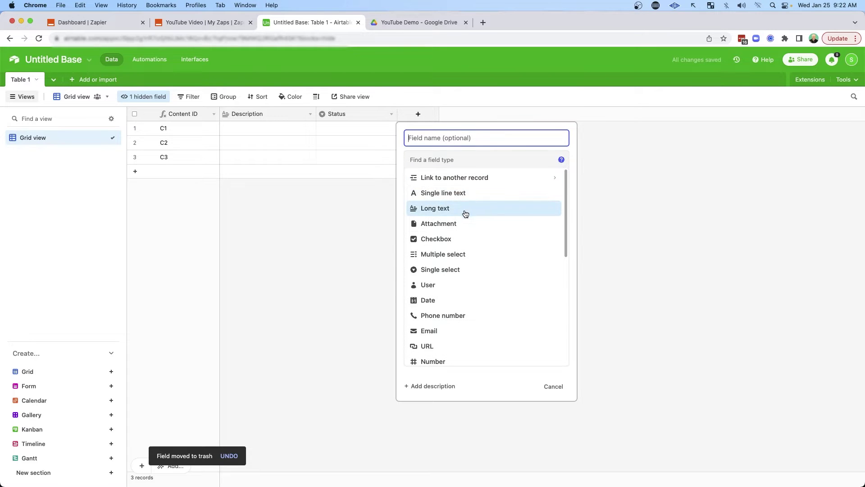
{"action": "left_click", "coordinate": [455, 301]}
{"action": "type", "text": "Publish Date"}
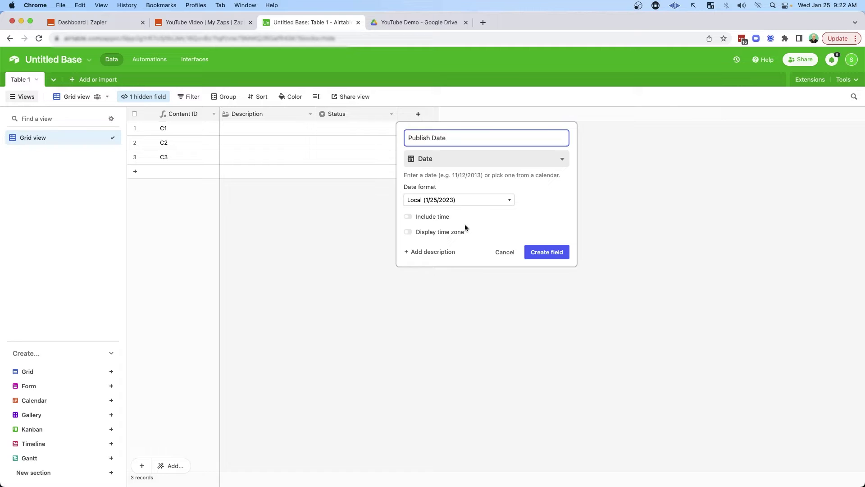
{"action": "key", "text": "Return"}
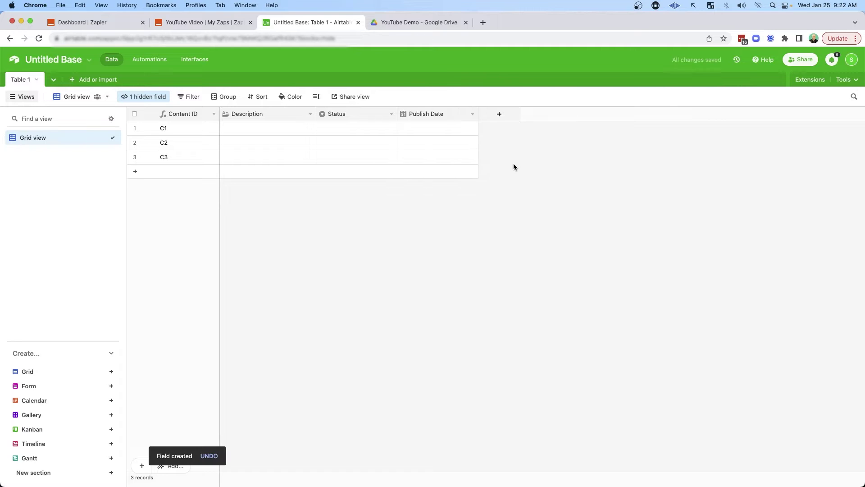
Add a URL field named Folder URL after Publish Date.
{"action": "left_click", "coordinate": [498, 113]}
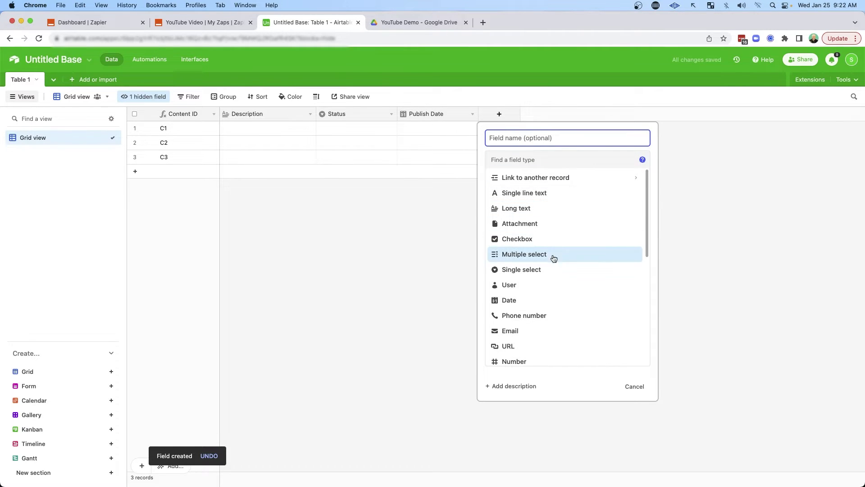
{"action": "scroll", "coordinate": [549, 295], "scroll_direction": "down", "scroll_amount": 2}
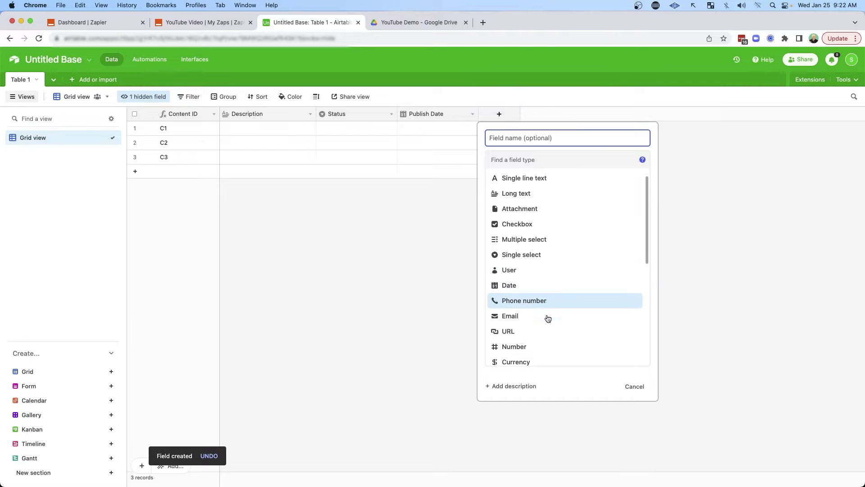
{"action": "left_click", "coordinate": [518, 310]}
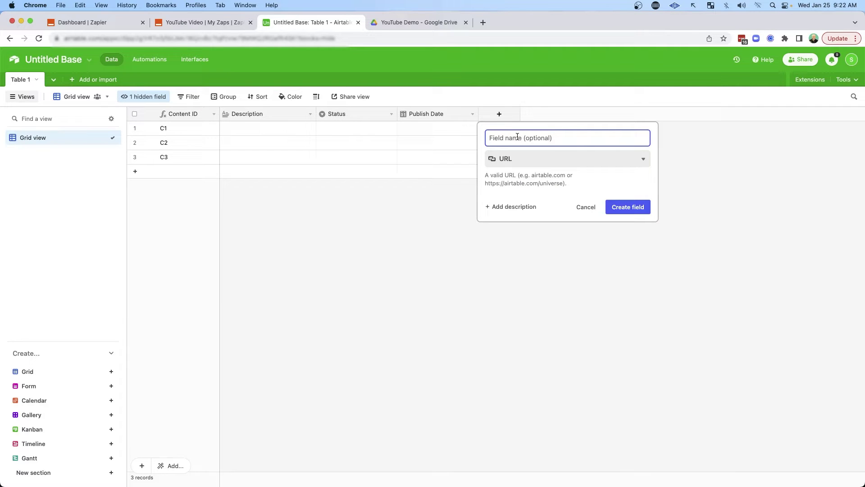
{"action": "type", "text": "Folder URL"}
{"action": "key", "text": "Return"}
Add a URL field named Media URL after Folder URL.
{"action": "left_click", "coordinate": [580, 114]}
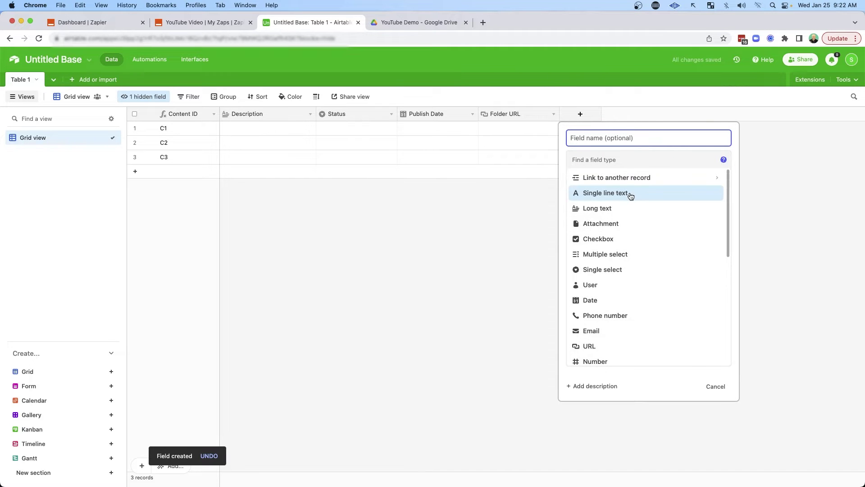
{"action": "left_click", "coordinate": [607, 351]}
{"action": "type", "text": "Media URL"}
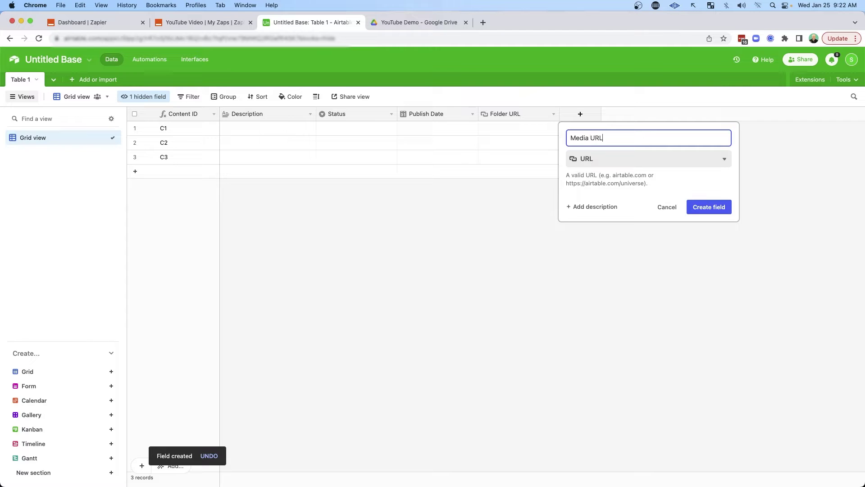
{"action": "key", "text": "Return"}
Add a single select field named Content Type with the options Vertical Video (TikTok), Webinar, Live Q&A and Podcast.
{"action": "left_click", "coordinate": [661, 114]}
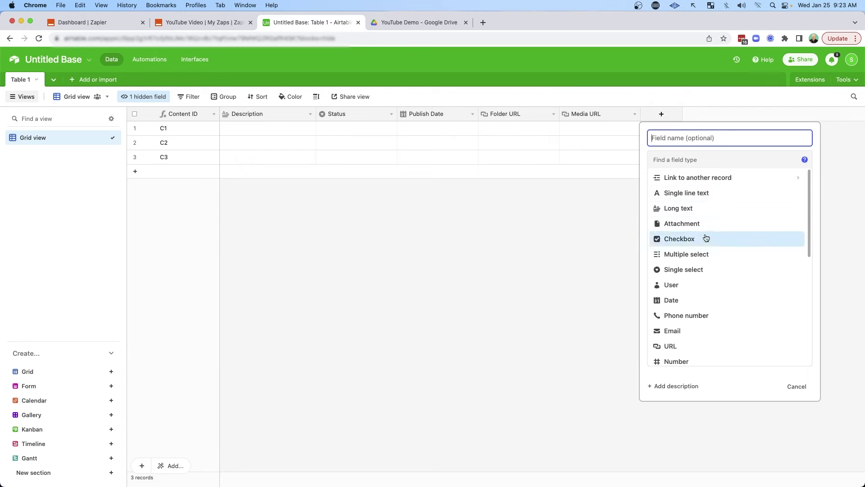
{"action": "left_click", "coordinate": [687, 270]}
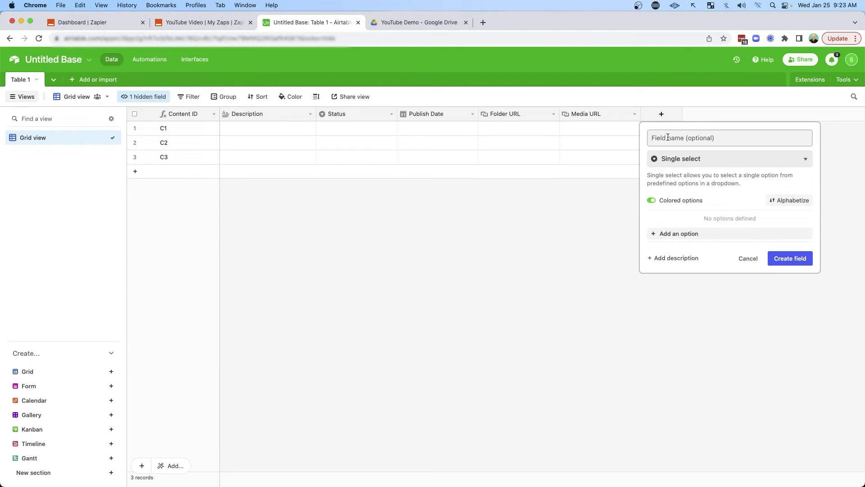
{"action": "type", "text": "Content "}
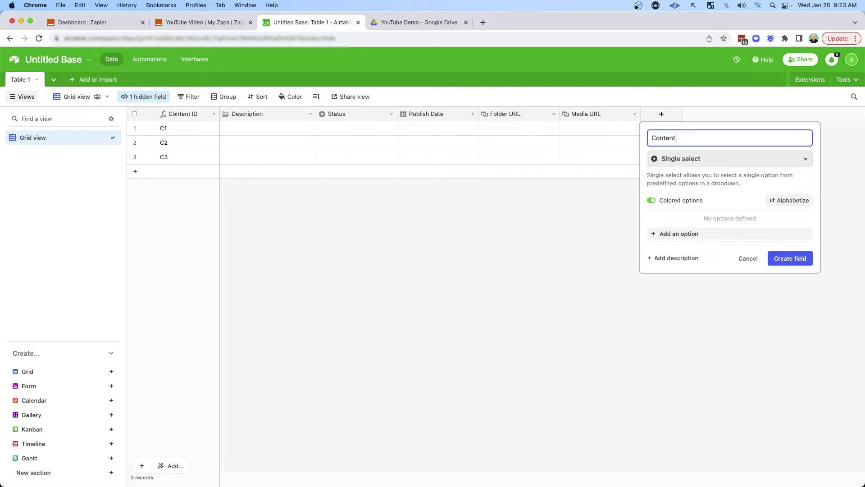
{"action": "type", "text": "Type"}
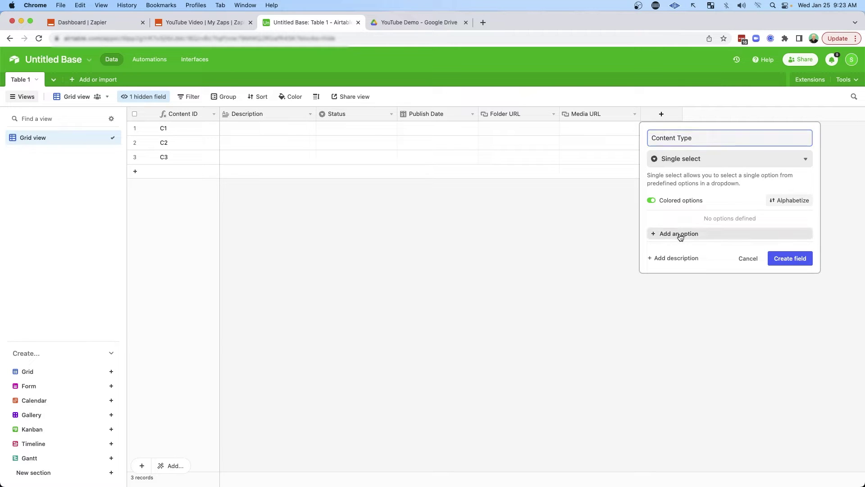
{"action": "left_click", "coordinate": [680, 233]}
{"action": "type", "text": "Vertical"}
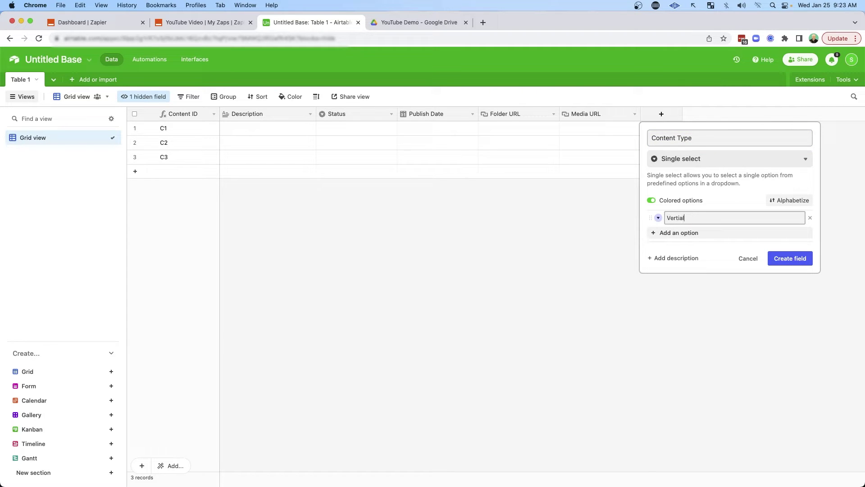
{"action": "type", "text": " Video (TikTok)"}
{"action": "left_click", "coordinate": [686, 233]}
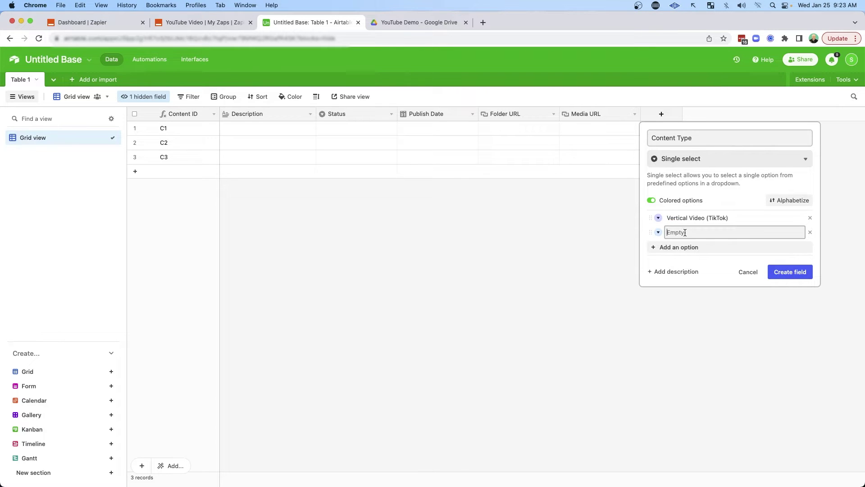
{"action": "type", "text": "Webinar"}
{"action": "key", "text": "Return"}
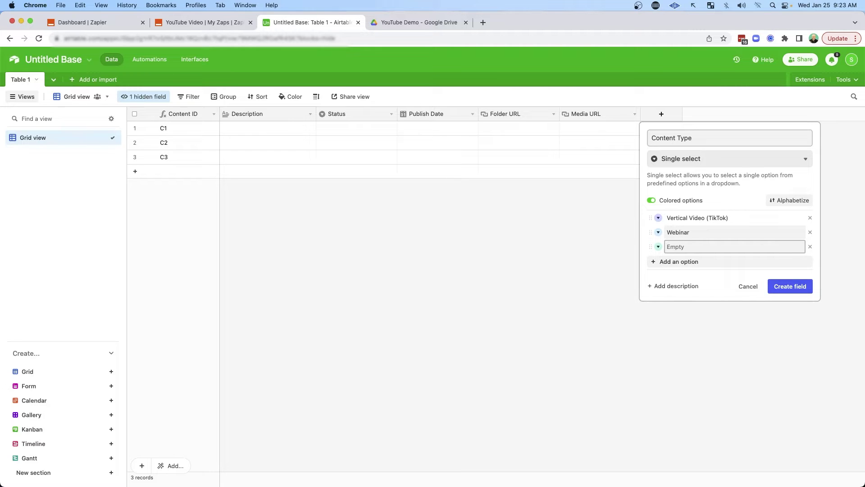
{"action": "type", "text": "Live Q&A"}
{"action": "left_click", "coordinate": [695, 261]}
{"action": "type", "text": "Podcast"}
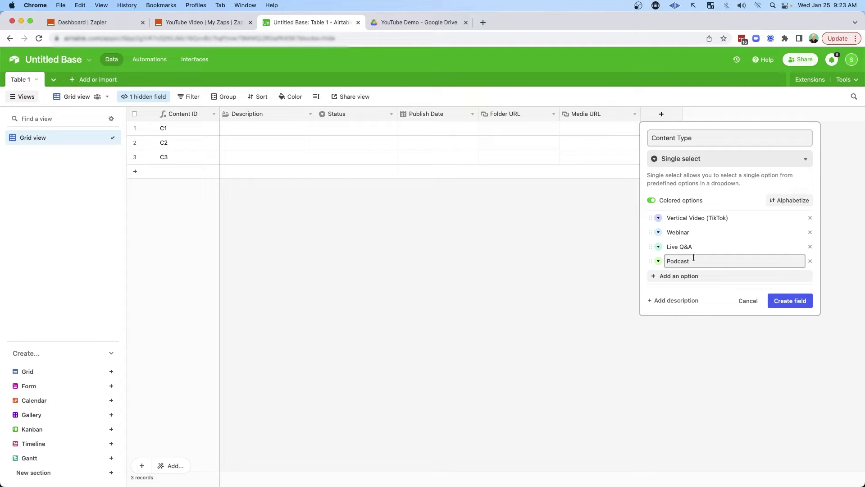
{"action": "left_click", "coordinate": [796, 300]}
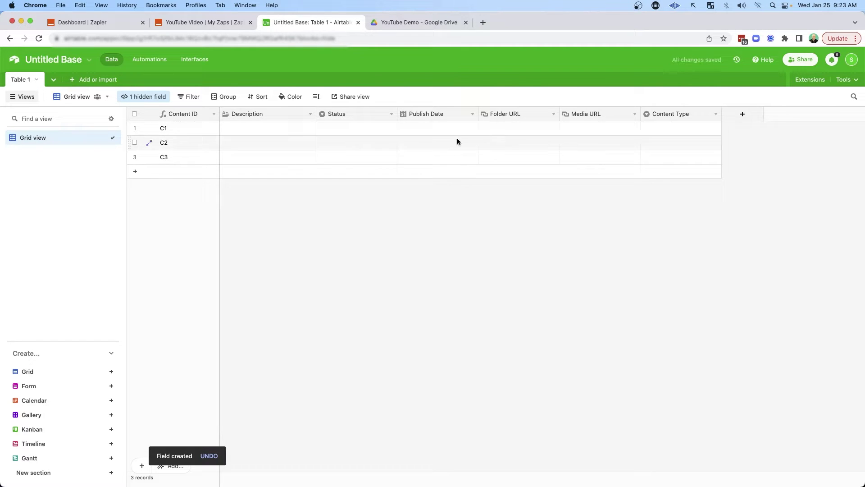
Add a fifth option, YouTube Video, to the Content Type field and save it.
{"action": "left_click", "coordinate": [716, 114]}
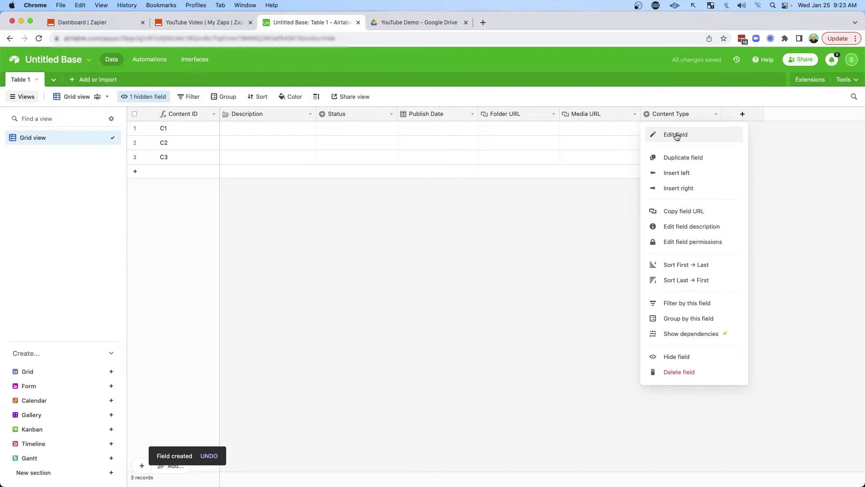
{"action": "left_click", "coordinate": [661, 134]}
{"action": "left_click", "coordinate": [498, 276]}
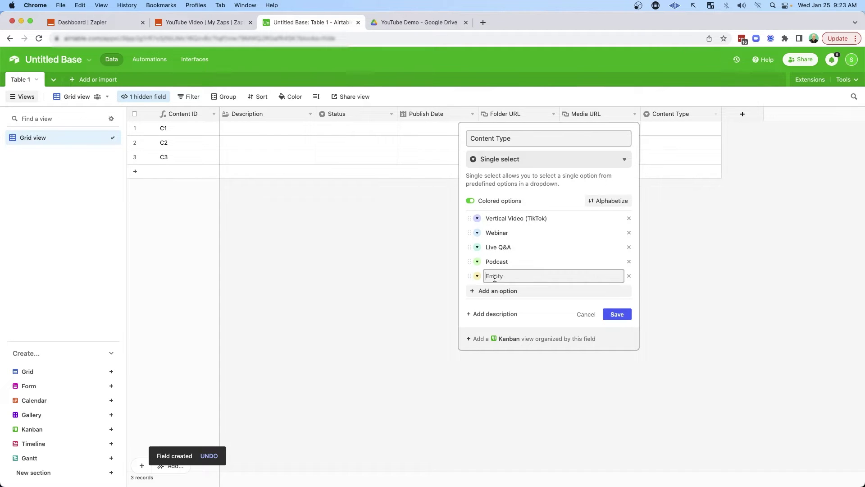
{"action": "type", "text": "YouTube Video"}
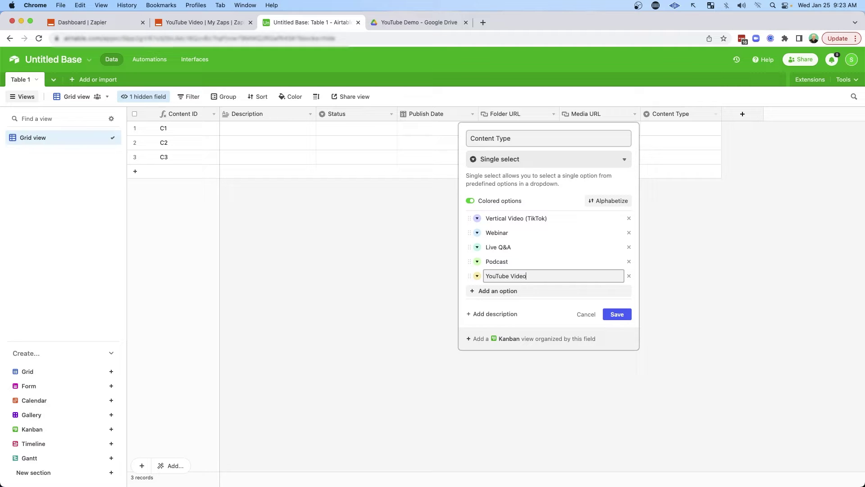
{"action": "left_click", "coordinate": [616, 314]}
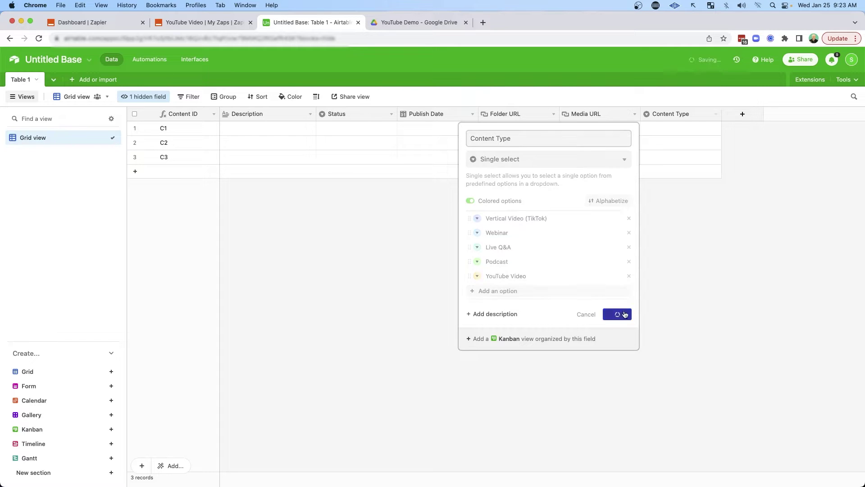
Add an attachment field named Thumbnail after Content Type.
{"action": "left_click", "coordinate": [743, 116]}
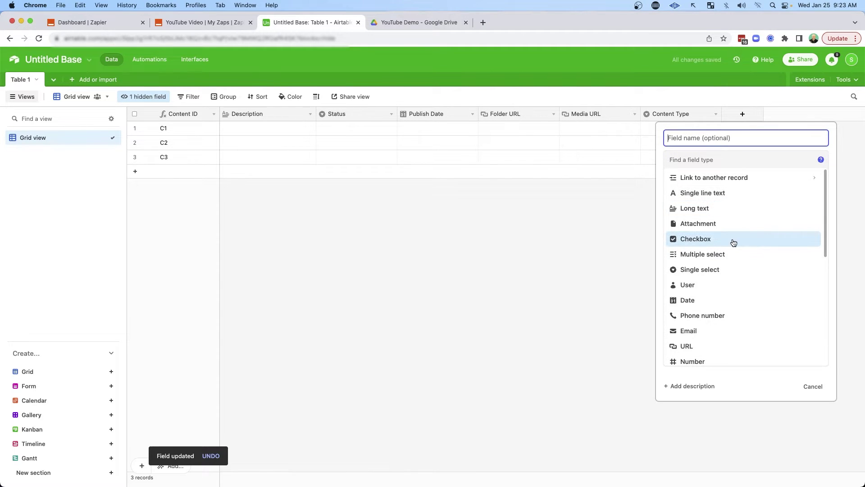
{"action": "scroll", "coordinate": [732, 241], "scroll_direction": "down", "scroll_amount": 1}
{"action": "left_click", "coordinate": [696, 204]}
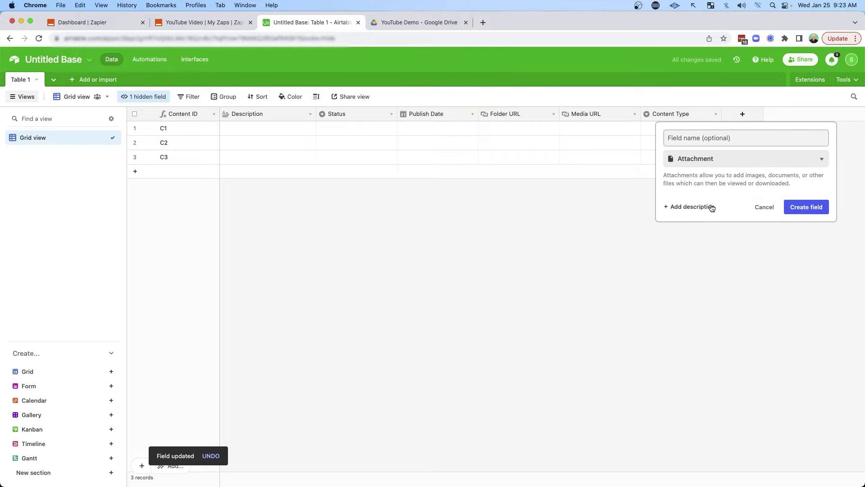
{"action": "type", "text": "Thumbnail"}
{"action": "left_click", "coordinate": [806, 207]}
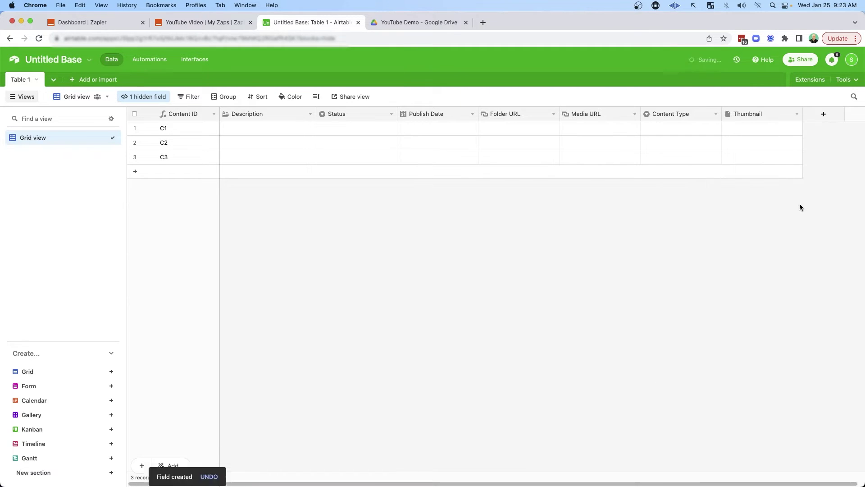
Add a long text field named Copy (Description) after Thumbnail.
{"action": "left_click", "coordinate": [822, 115]}
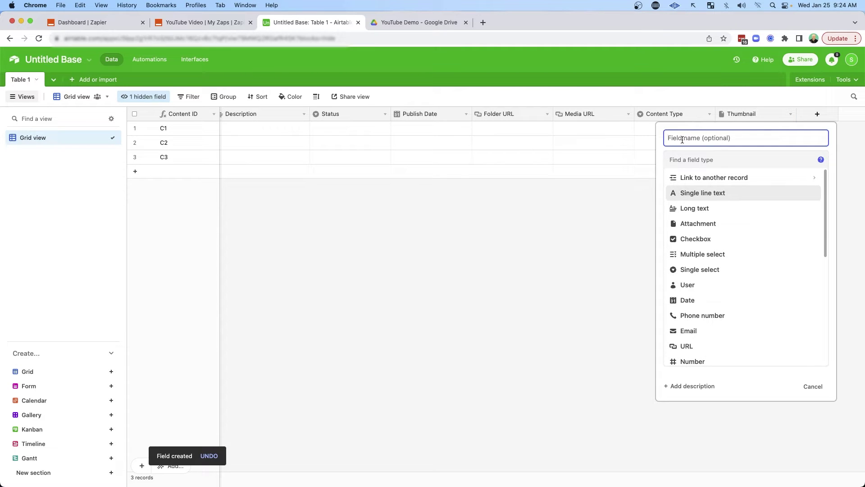
{"action": "type", "text": "Copy"}
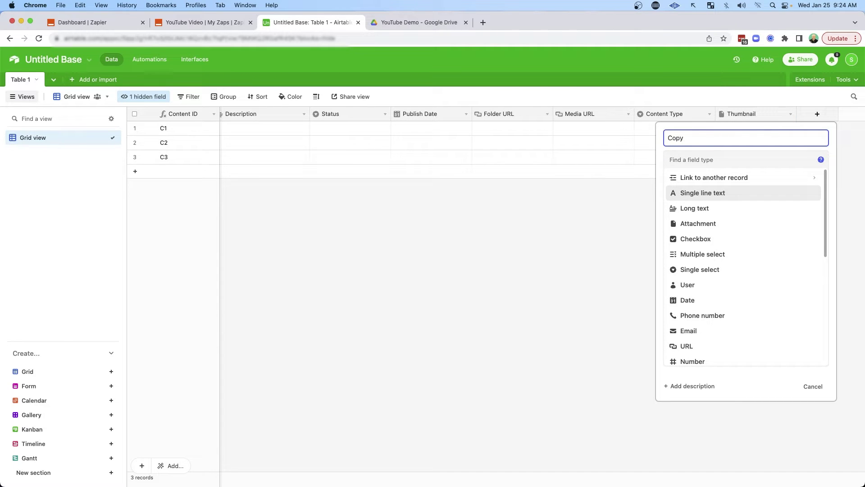
{"action": "type", "text": " (Description)"}
{"action": "left_click", "coordinate": [707, 210]}
{"action": "key", "text": "Return"}
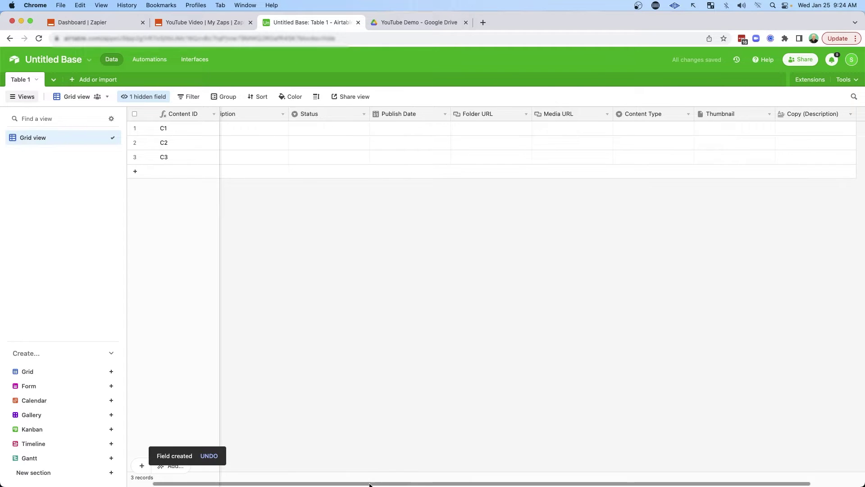
{"action": "left_click_drag", "start_coordinate": [367, 481], "coordinate": [294, 481]}
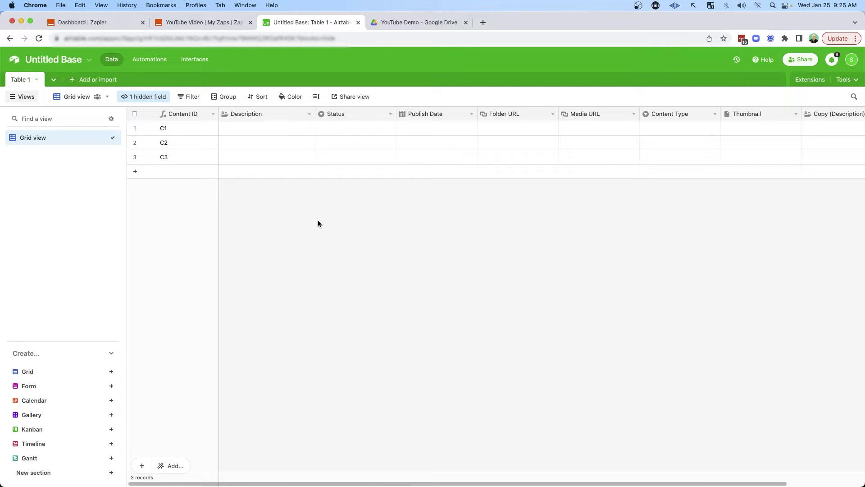
Switch to Google Drive and create a folder named Inbox inside the YouTube Demo folder.
{"action": "key", "text": "ctrl+Tab"}
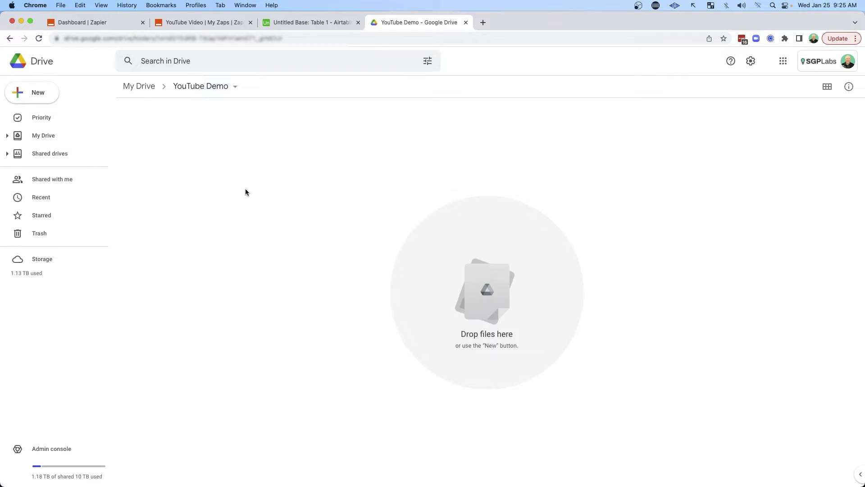
{"action": "right_click", "coordinate": [210, 147]}
{"action": "left_click", "coordinate": [248, 164]}
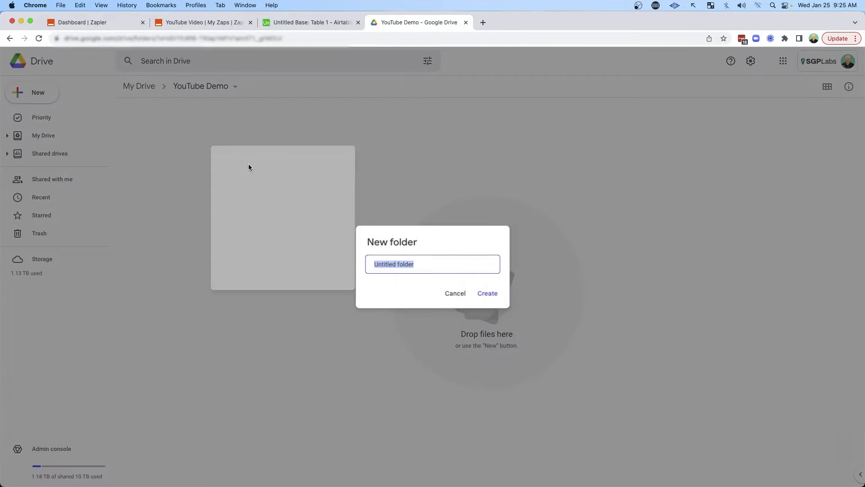
{"action": "type", "text": "Inbox"}
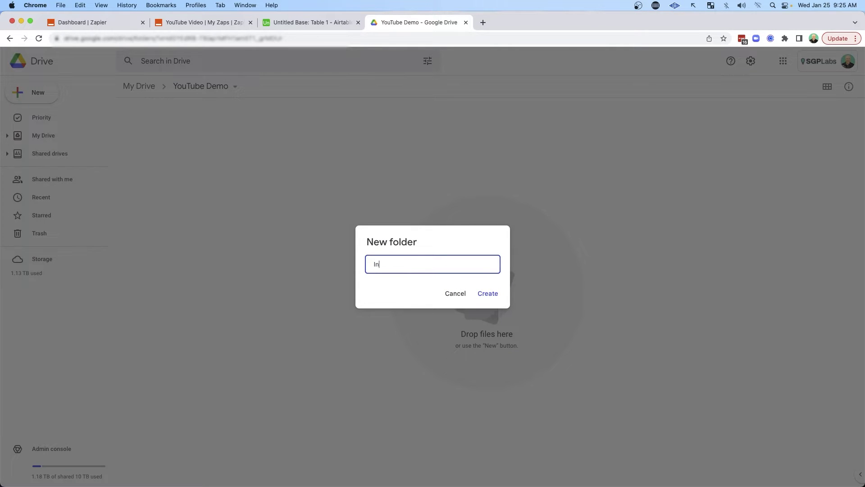
{"action": "left_click", "coordinate": [486, 293]}
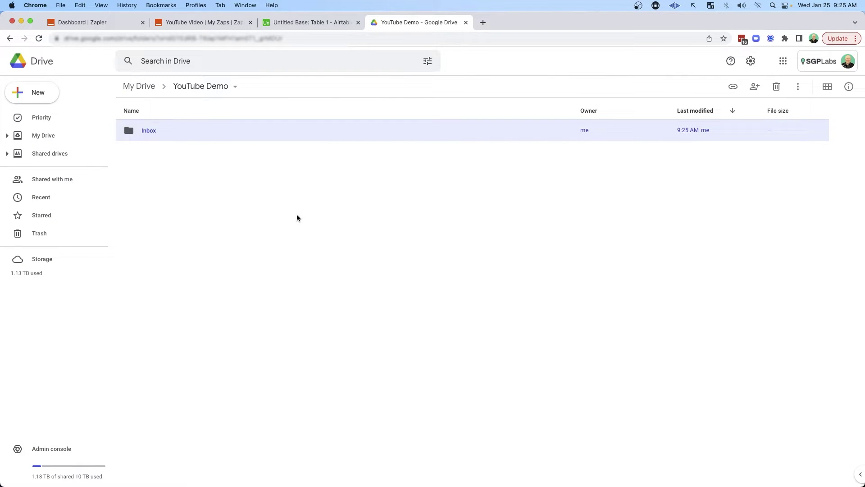
Create a second folder named Processed inside the YouTube Demo folder.
{"action": "right_click", "coordinate": [235, 202]}
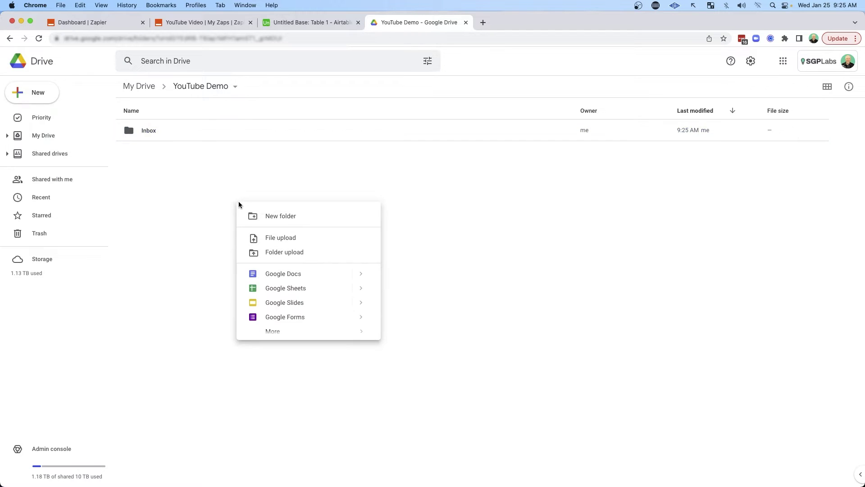
{"action": "left_click", "coordinate": [284, 220]}
{"action": "type", "text": "Processed"}
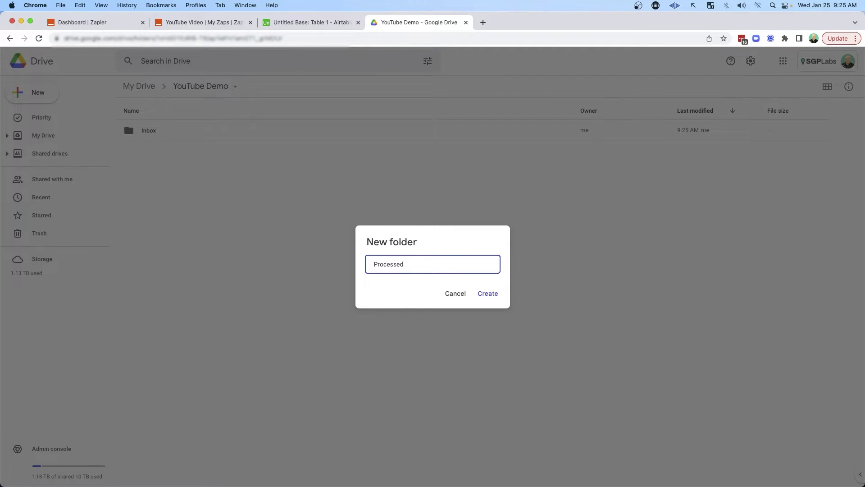
{"action": "key", "text": "Return"}
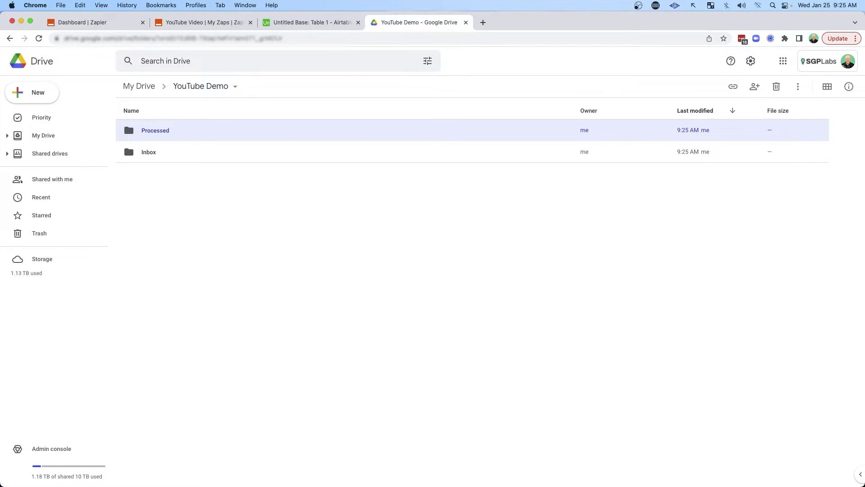
Switch to Zapier, create a new Zap in the YouTube Video folder and choose Google Drive as its trigger app.
{"action": "left_click", "coordinate": [207, 21]}
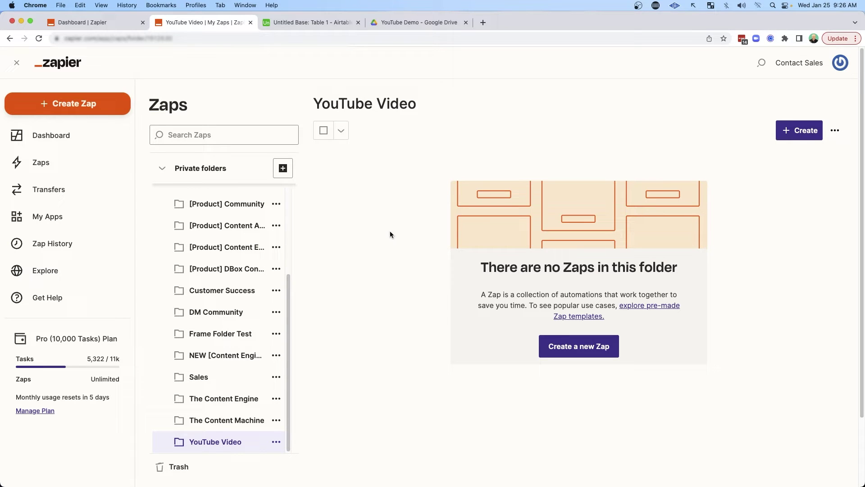
{"action": "left_click", "coordinate": [574, 349]}
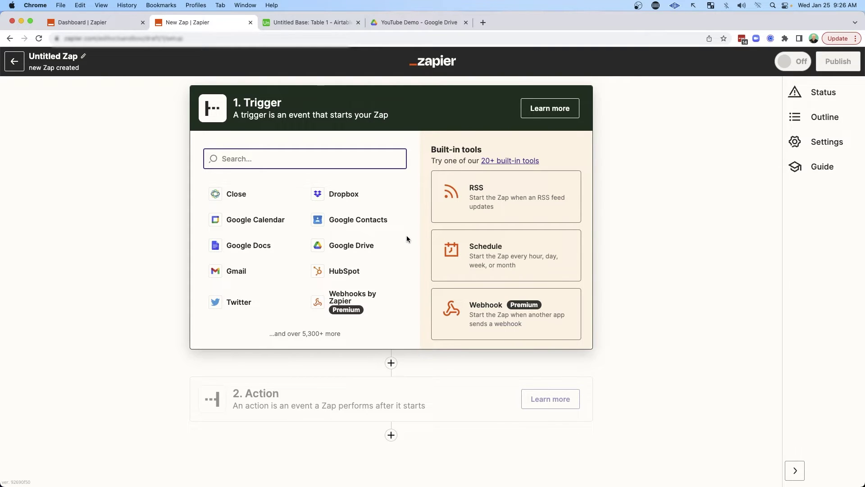
{"action": "left_click", "coordinate": [358, 248]}
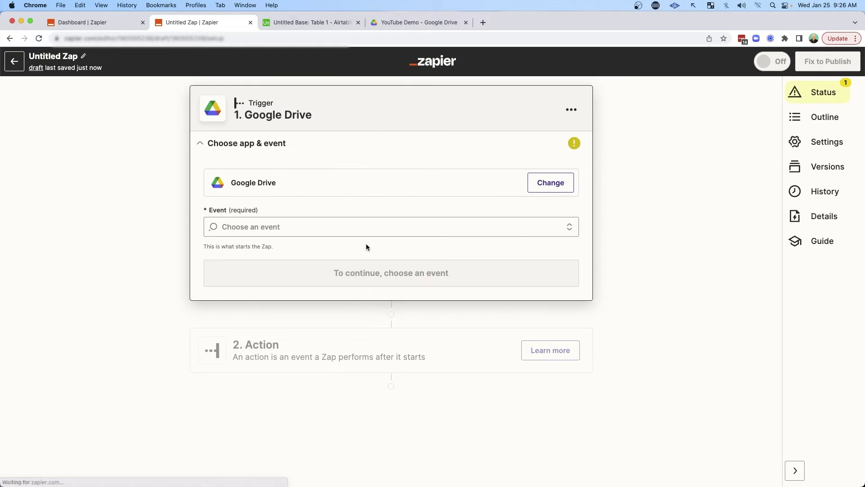
Set the trigger event to New File in Folder and choose the connected Google Drive account.
{"action": "mouse_move", "coordinate": [356, 123]}
{"action": "left_mouse_down"}
{"action": "mouse_move", "coordinate": [282, 185]}
{"action": "mouse_move", "coordinate": [221, 205]}
{"action": "mouse_move", "coordinate": [268, 209]}
{"action": "left_mouse_up"}
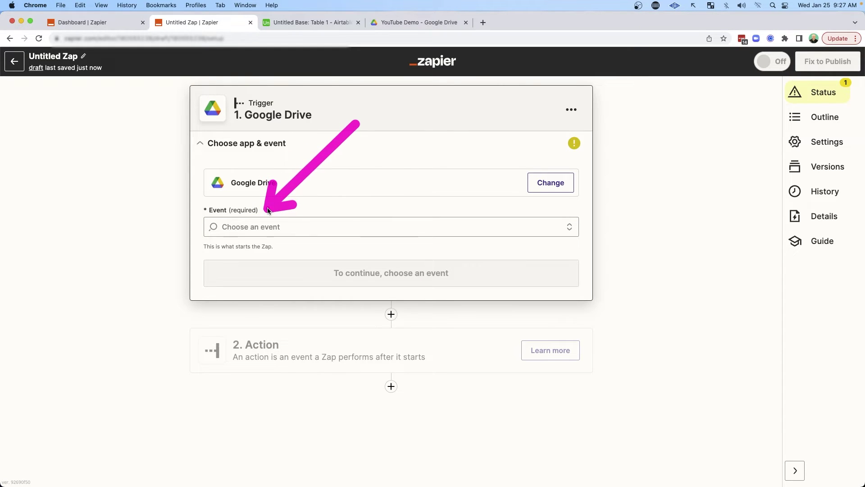
{"action": "left_click", "coordinate": [259, 231]}
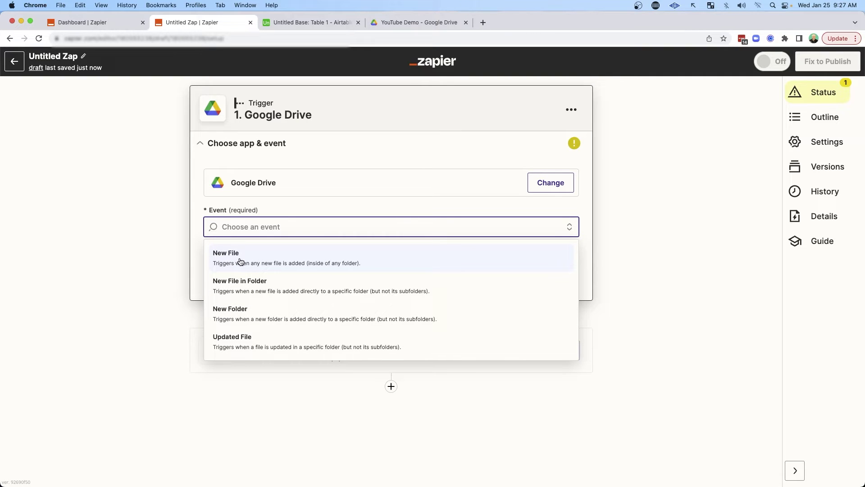
{"action": "left_click", "coordinate": [268, 285]}
{"action": "left_click", "coordinate": [339, 272]}
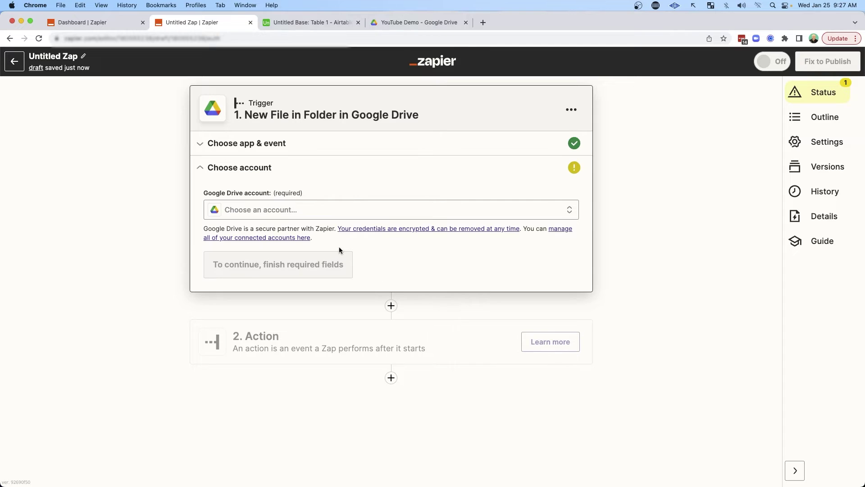
{"action": "left_click", "coordinate": [296, 217]}
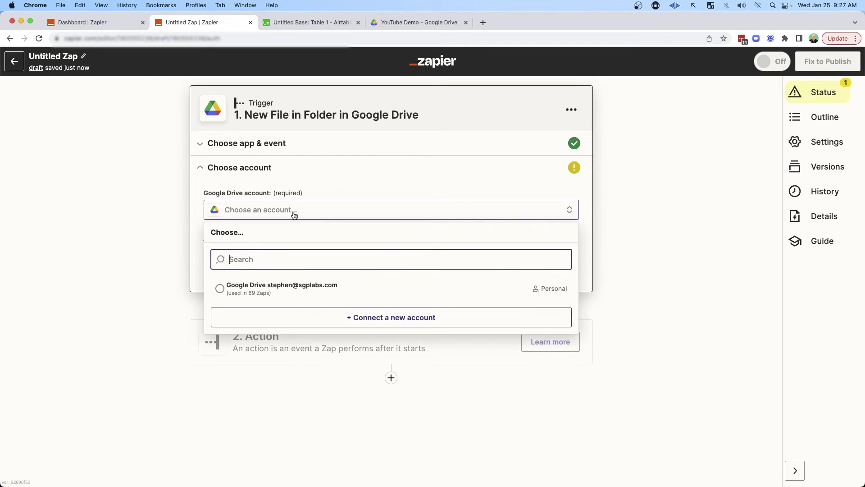
{"action": "left_click", "coordinate": [286, 287]}
Set the trigger's drive to My Google Drive and its folder to YouTube Demo.
{"action": "left_click", "coordinate": [246, 239]}
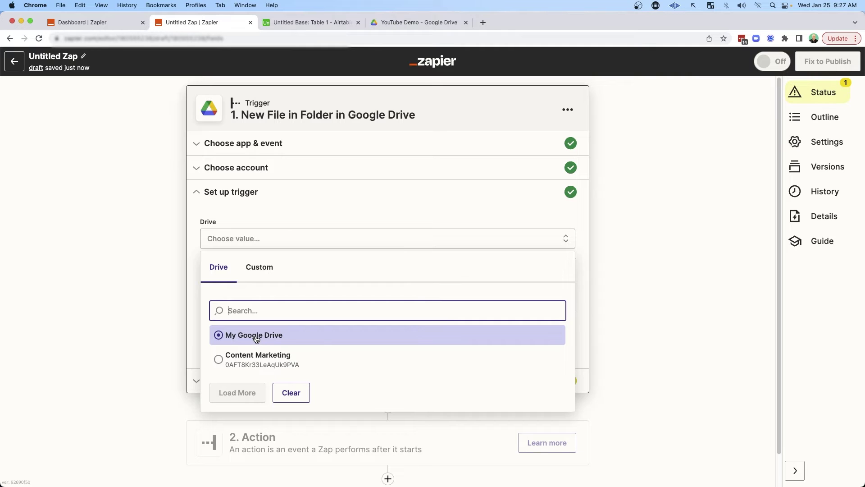
{"action": "left_click", "coordinate": [256, 339]}
{"action": "left_click", "coordinate": [279, 290]}
{"action": "scroll", "coordinate": [303, 323], "scroll_direction": "down", "scroll_amount": 2}
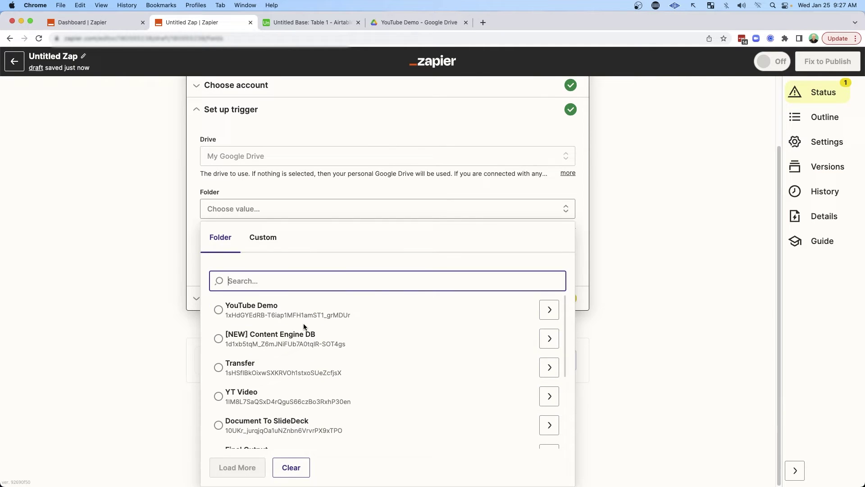
{"action": "left_click", "coordinate": [248, 312]}
{"action": "left_click", "coordinate": [332, 304]}
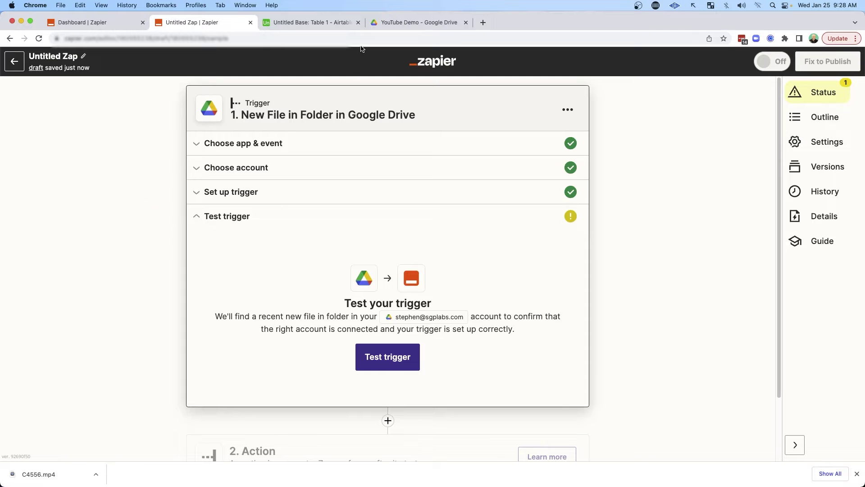
Switch to Google Drive, open the Inbox folder and upload Test Video File.mp4 into it.
{"action": "left_click", "coordinate": [404, 22]}
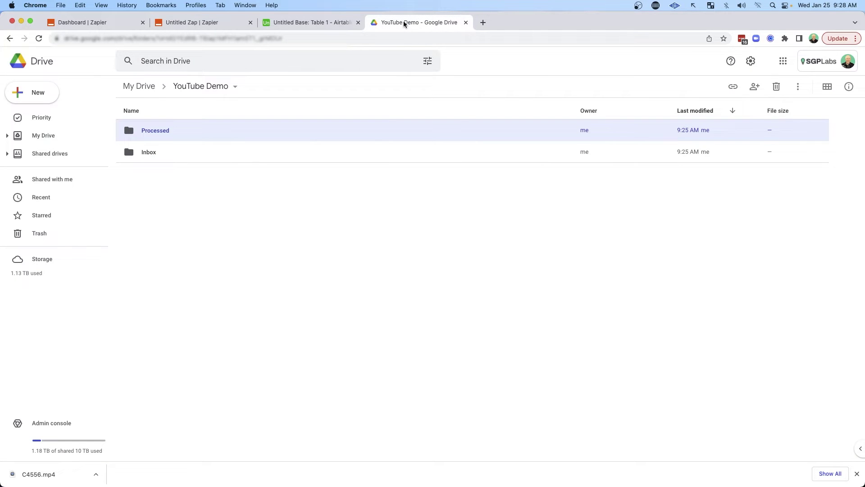
{"action": "double_click", "coordinate": [154, 152]}
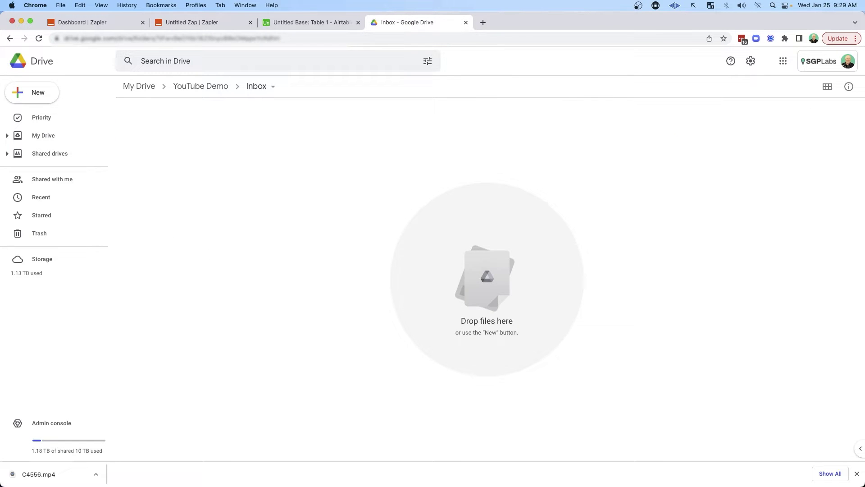
{"action": "left_click_drag", "start_coordinate": [586, 173], "coordinate": [352, 232]}
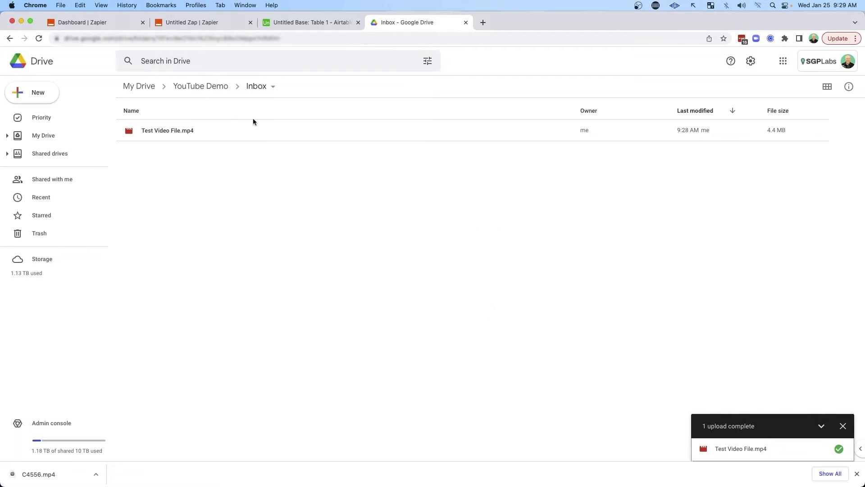
Switch back to Zapier and test the Google Drive trigger.
{"action": "left_click", "coordinate": [208, 23]}
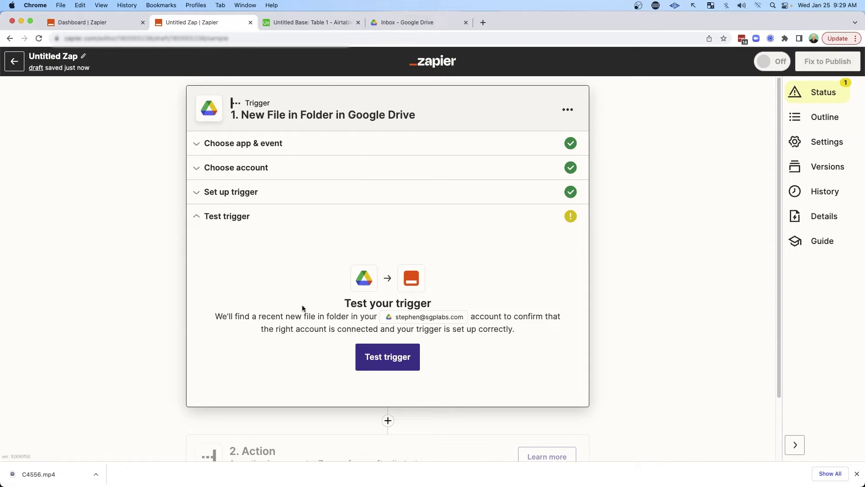
{"action": "left_click", "coordinate": [386, 359]}
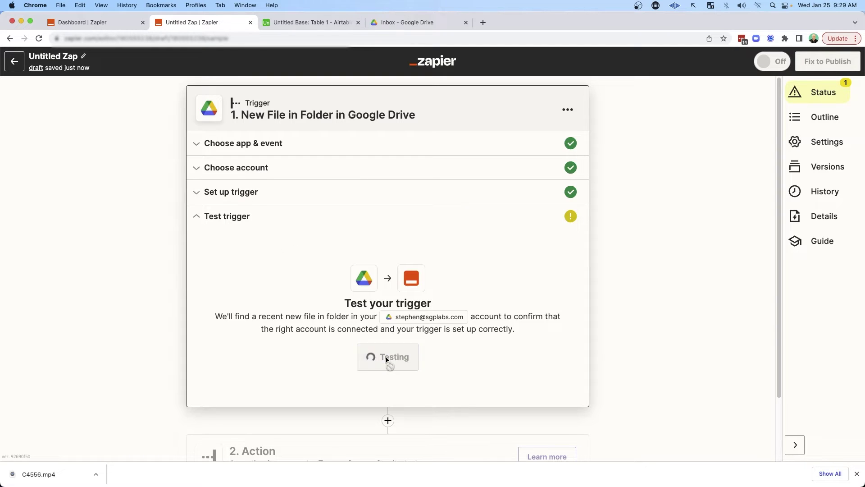
{"action": "left_click", "coordinate": [358, 357]}
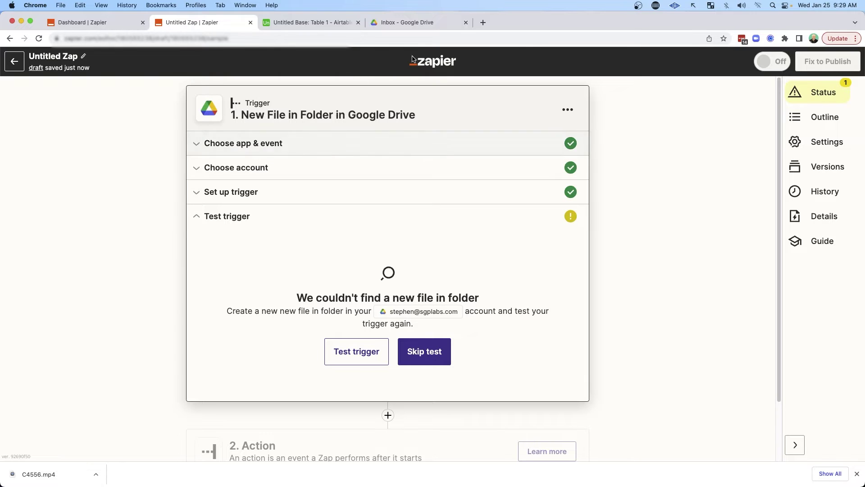
Check the test file's location in Google Drive and change the trigger's folder to Inbox inside YouTube Demo.
{"action": "left_click", "coordinate": [397, 23]}
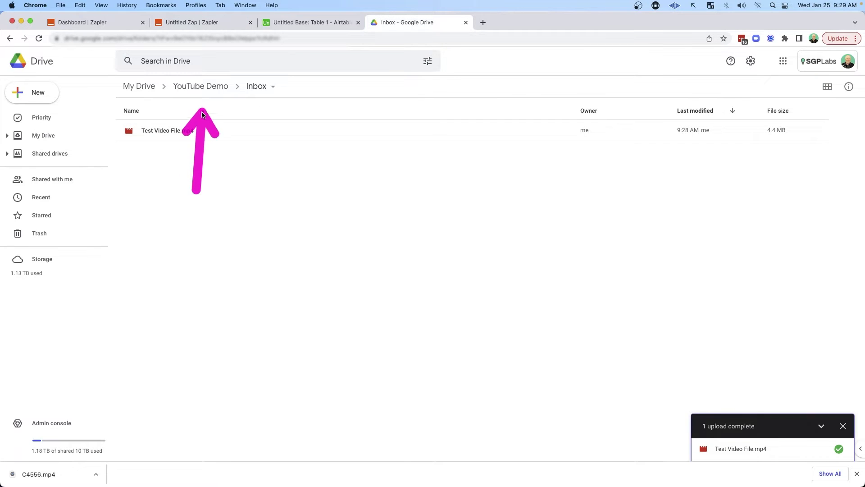
{"action": "left_click", "coordinate": [209, 22]}
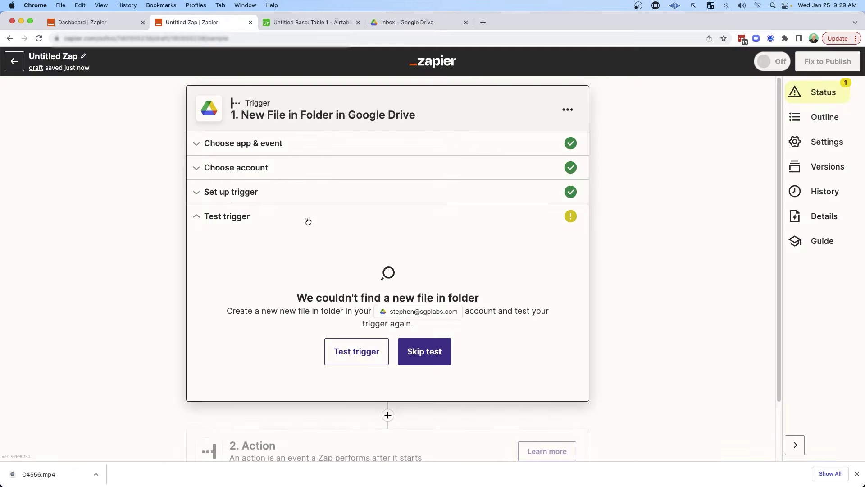
{"action": "left_click", "coordinate": [228, 192]}
{"action": "left_click", "coordinate": [273, 291]}
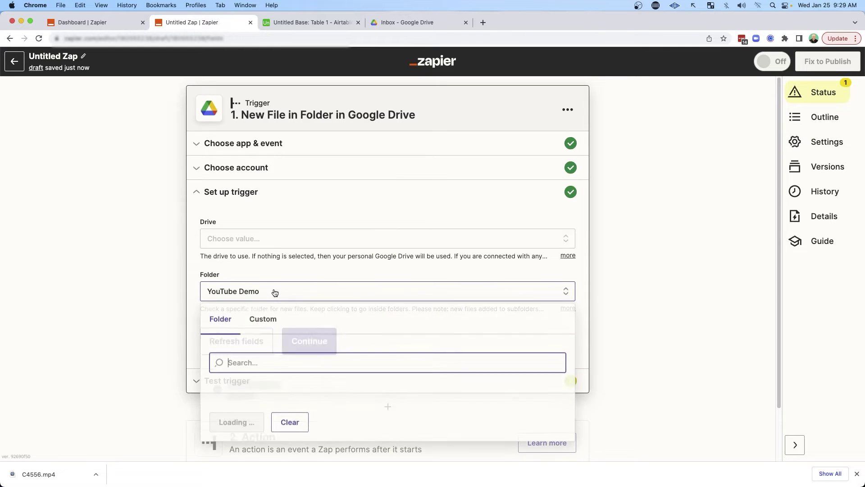
{"action": "scroll", "coordinate": [270, 367], "scroll_direction": "down", "scroll_amount": 1}
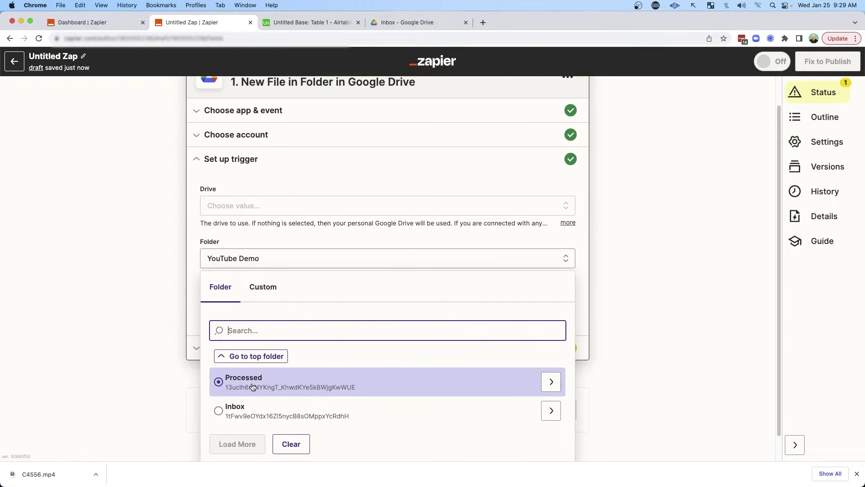
{"action": "left_click", "coordinate": [234, 415]}
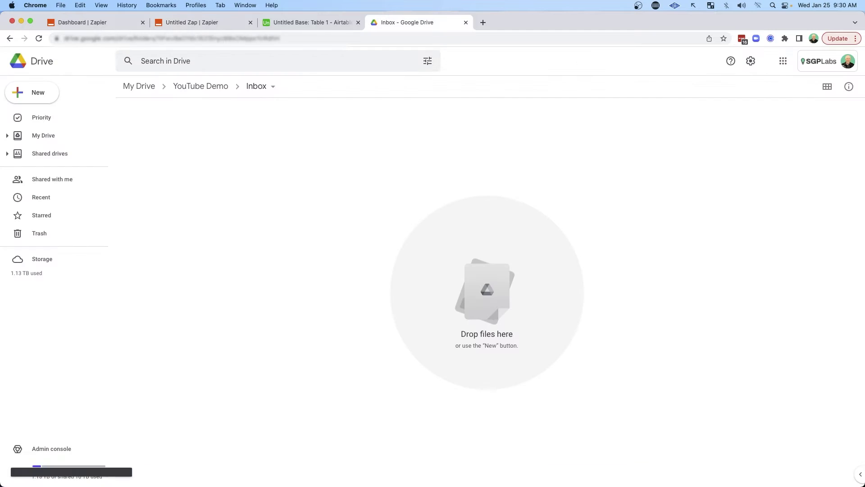
Upload Test Video File.mp4 to the Drive Inbox folder again and rerun the trigger test in Zapier.
{"action": "left_click_drag", "start_coordinate": [0, 219], "coordinate": [324, 225]}
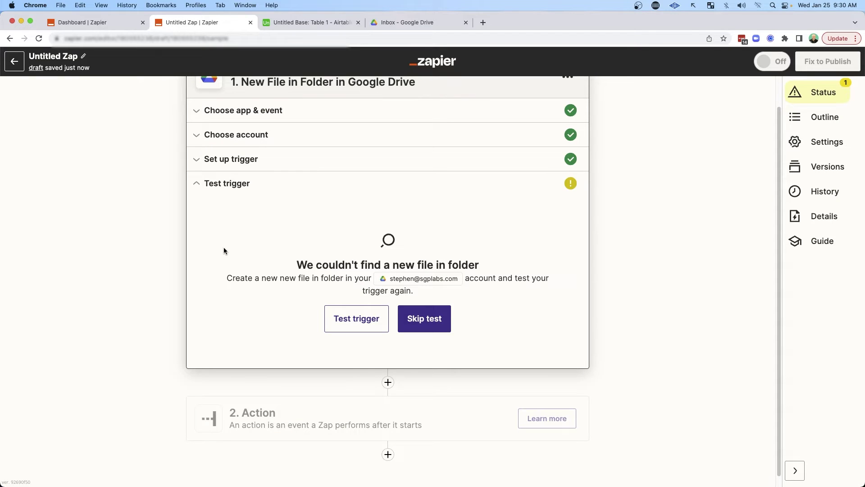
{"action": "left_click", "coordinate": [356, 320]}
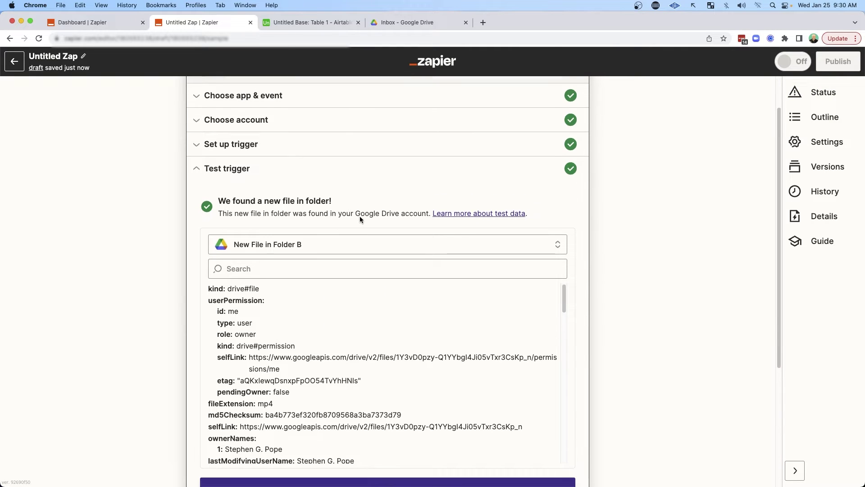
Examine the sample file data returned by the trigger test through to its last field, and collapse the trigger step.
{"action": "mouse_move", "coordinate": [70, 258]}
{"action": "left_mouse_down"}
{"action": "mouse_move", "coordinate": [128, 251]}
{"action": "mouse_move", "coordinate": [187, 224]}
{"action": "mouse_move", "coordinate": [194, 341]}
{"action": "left_mouse_up"}
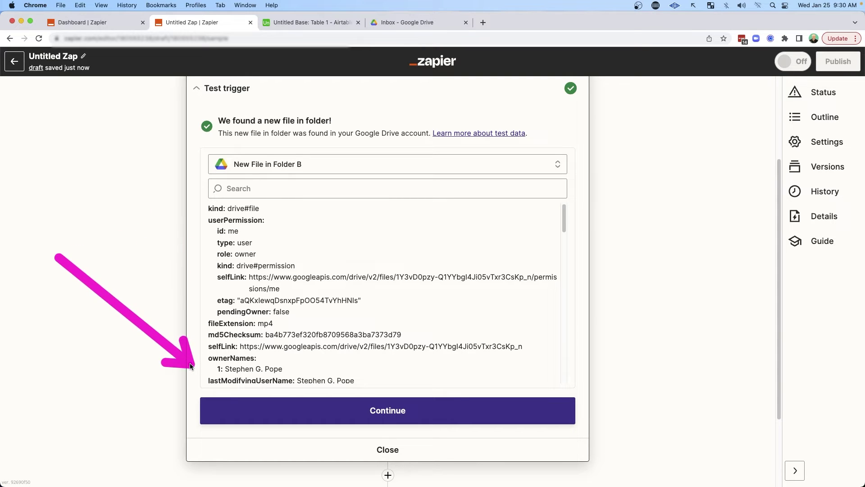
{"action": "scroll", "coordinate": [349, 261], "scroll_direction": "down", "scroll_amount": 1}
{"action": "scroll", "coordinate": [349, 260], "scroll_direction": "down", "scroll_amount": 5}
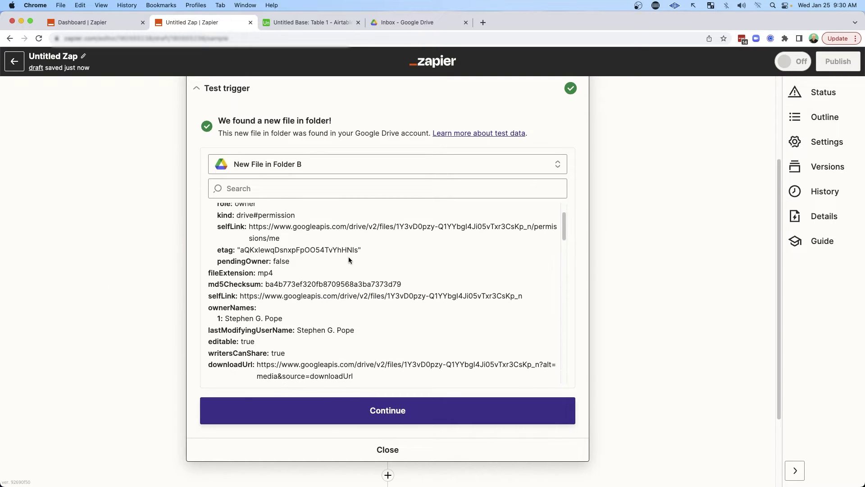
{"action": "scroll", "coordinate": [349, 260], "scroll_direction": "down", "scroll_amount": 6}
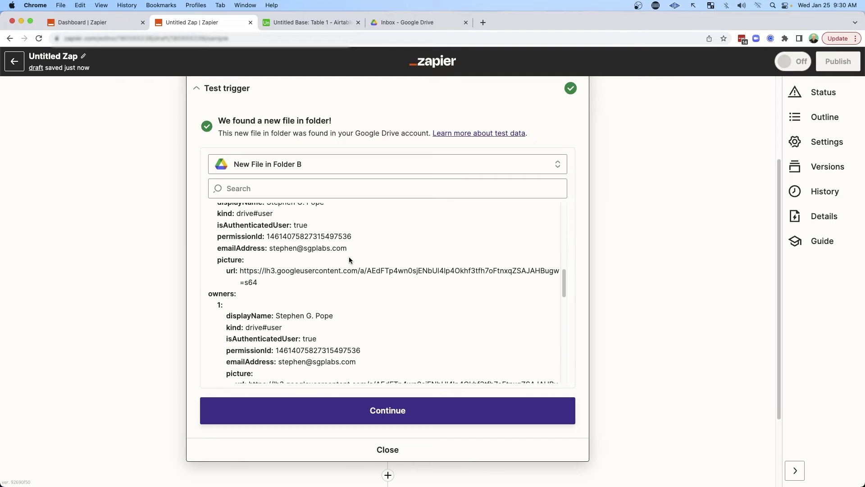
{"action": "scroll", "coordinate": [350, 257], "scroll_direction": "down", "scroll_amount": 8}
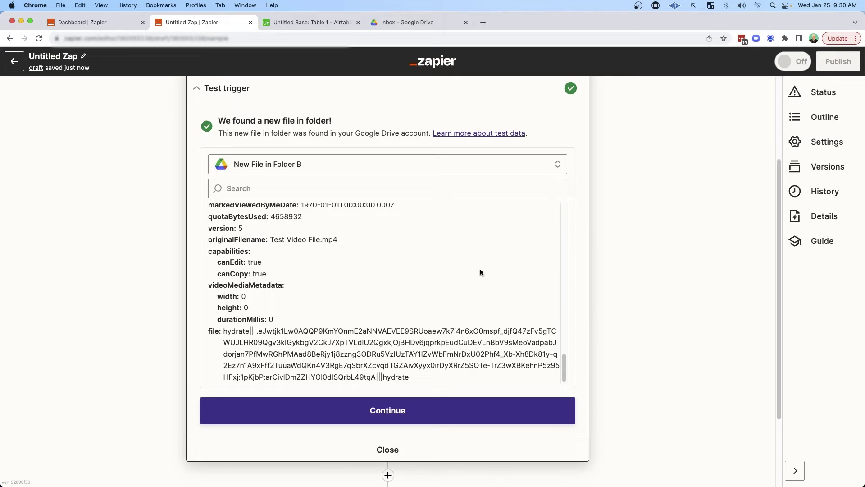
{"action": "left_click", "coordinate": [387, 448]}
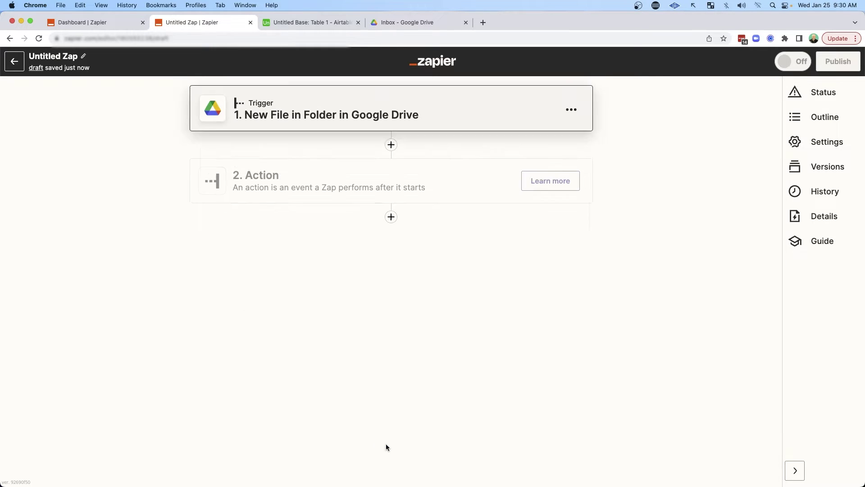
{"action": "left_click", "coordinate": [391, 217]}
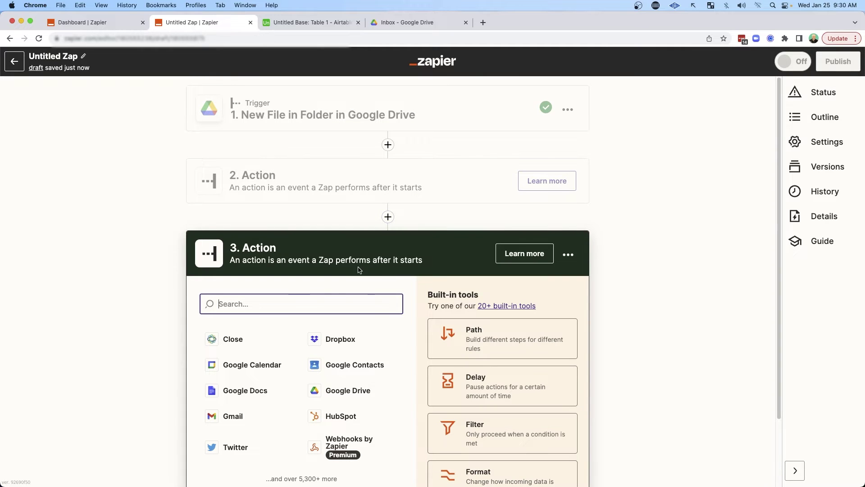
{"action": "left_click", "coordinate": [311, 22]}
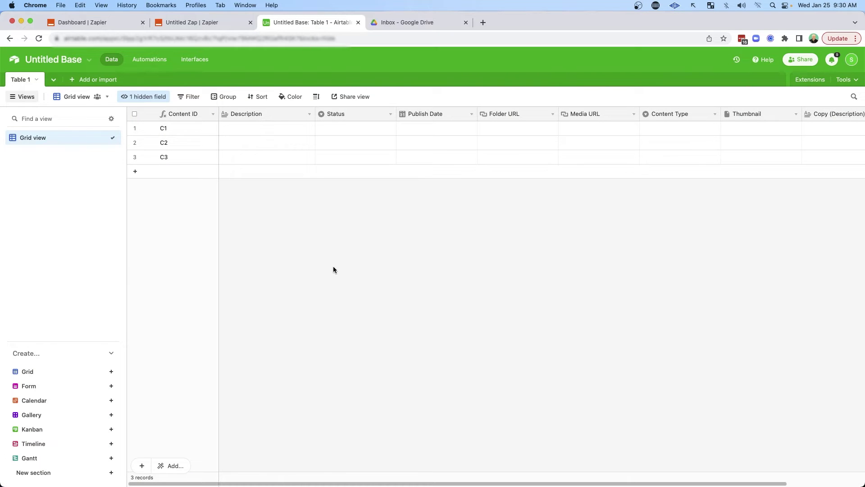
{"action": "mouse_move", "coordinate": [280, 257]}
{"action": "left_mouse_down"}
{"action": "mouse_move", "coordinate": [253, 208]}
{"action": "mouse_move", "coordinate": [186, 176]}
{"action": "mouse_move", "coordinate": [170, 127]}
{"action": "mouse_move", "coordinate": [180, 170]}
{"action": "mouse_move", "coordinate": [183, 143]}
{"action": "left_mouse_up"}
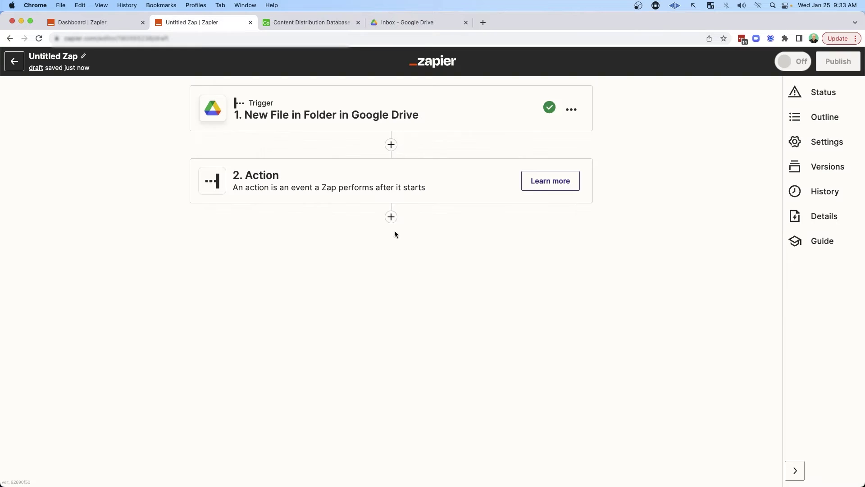
Add a third Zap step below the empty second action, using Airtable with the Create Record event.
{"action": "left_click", "coordinate": [392, 217]}
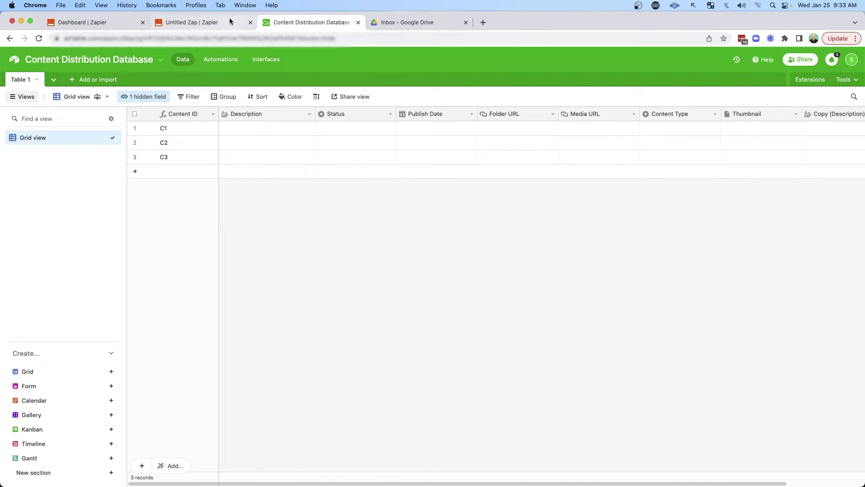
{"action": "left_click", "coordinate": [218, 27]}
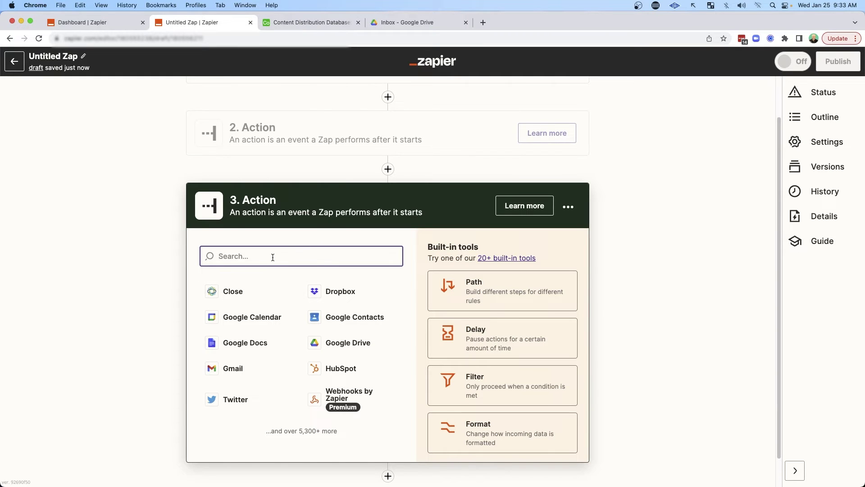
{"action": "type", "text": "airtable"}
{"action": "left_click", "coordinate": [212, 292]}
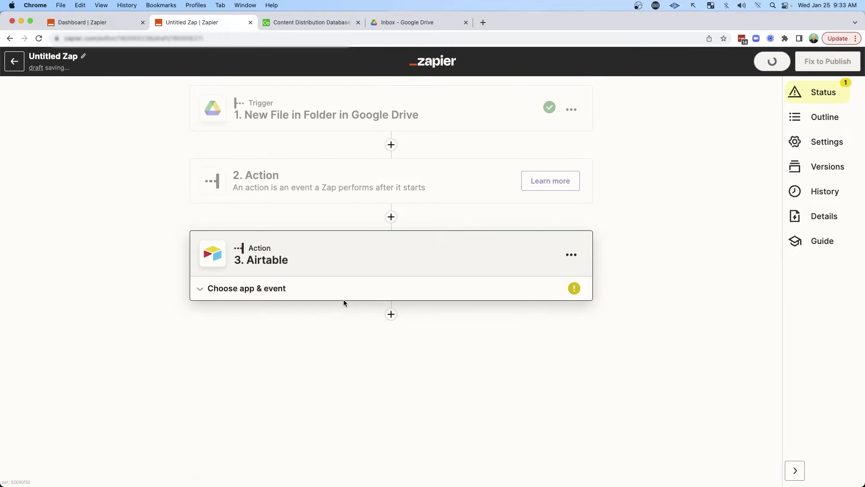
{"action": "left_click", "coordinate": [308, 375]}
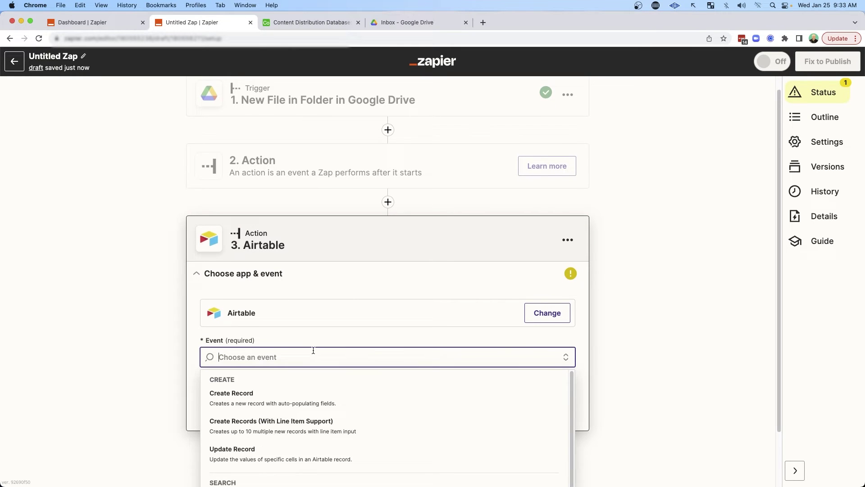
{"action": "left_click", "coordinate": [238, 385]}
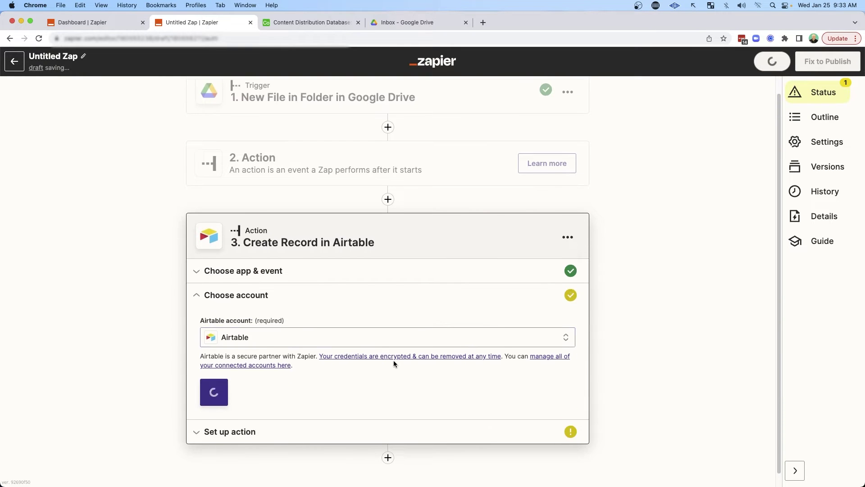
Set the Airtable action's base to Content Distribution Database and its table to Table 1.
{"action": "left_click", "coordinate": [279, 316]}
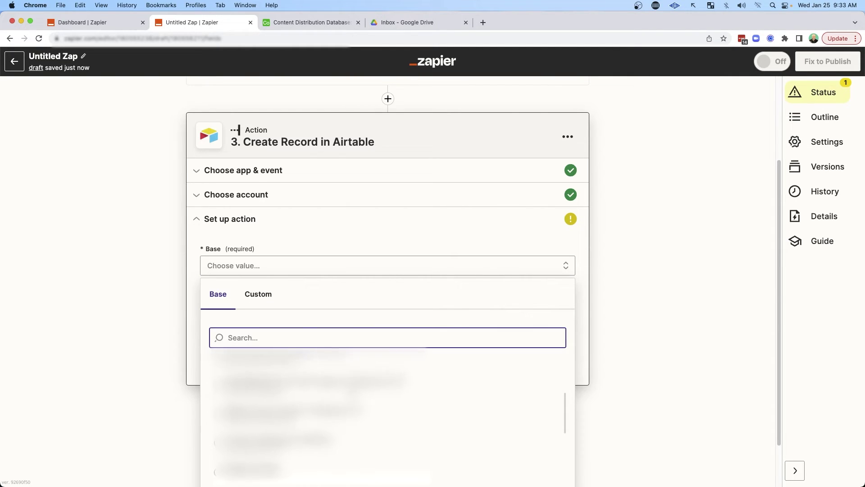
{"action": "scroll", "coordinate": [353, 395], "scroll_direction": "up", "scroll_amount": 1}
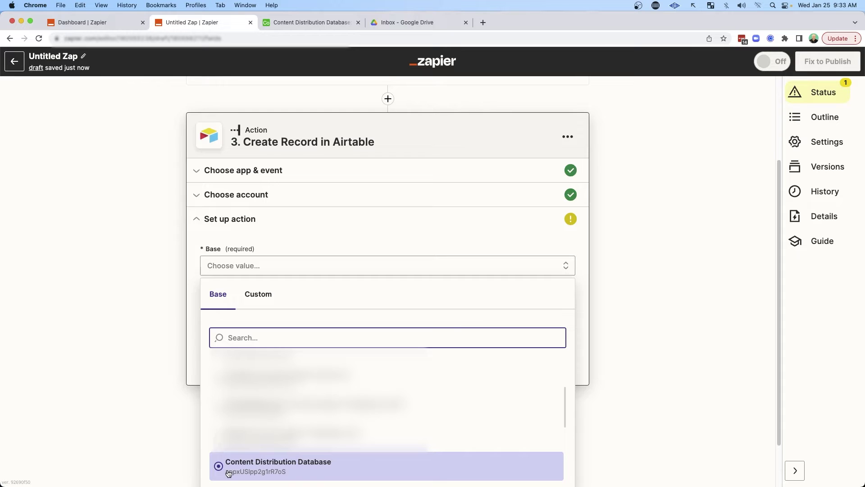
{"action": "left_click", "coordinate": [228, 468]}
{"action": "left_click", "coordinate": [242, 363]}
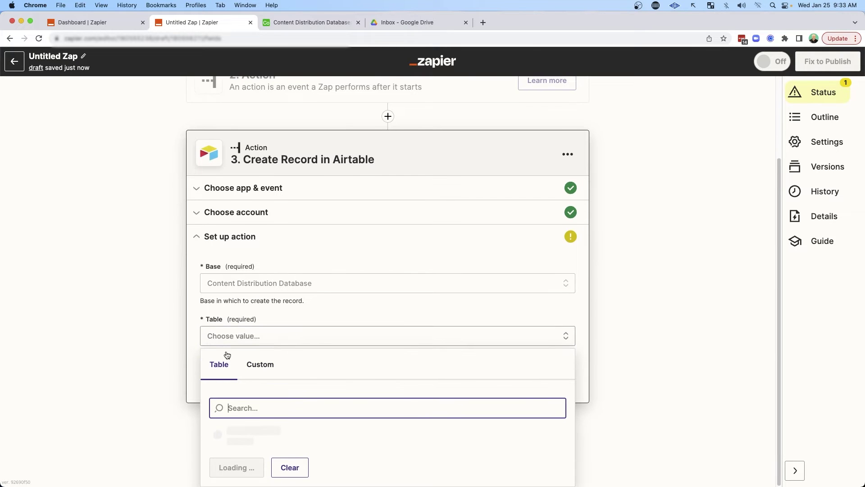
{"action": "left_click", "coordinate": [228, 433]}
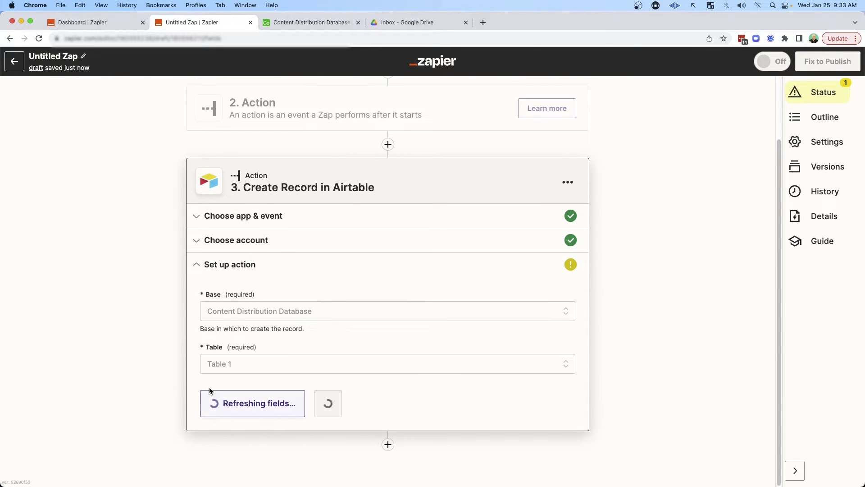
Check the table's name and rename option in the Airtable base, leave it as is, and return to the Zap.
{"action": "left_click", "coordinate": [284, 23]}
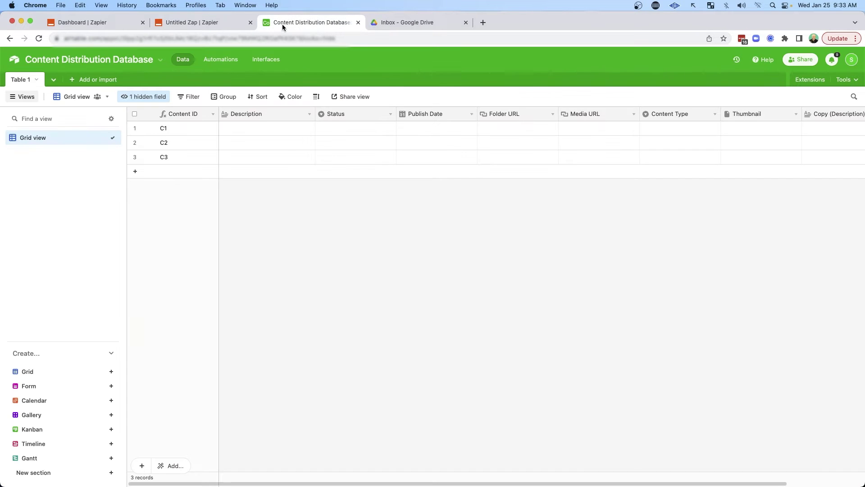
{"action": "left_click", "coordinate": [38, 80]}
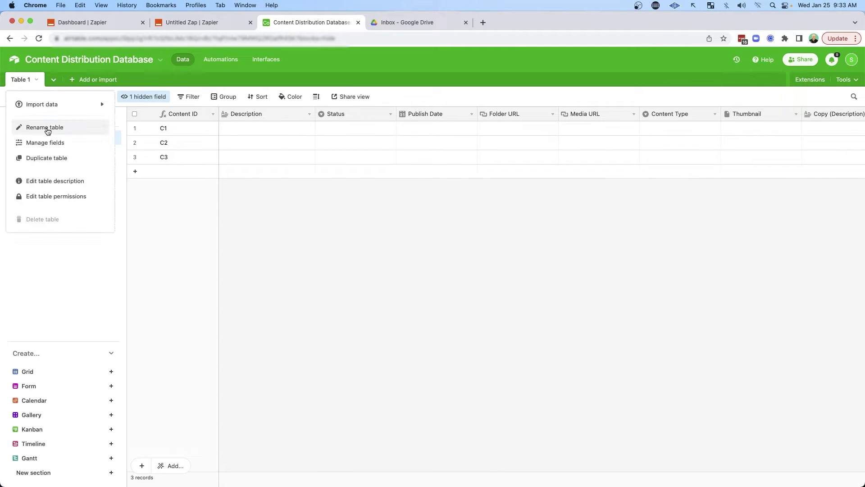
{"action": "left_click", "coordinate": [293, 259]}
{"action": "left_click", "coordinate": [191, 23]}
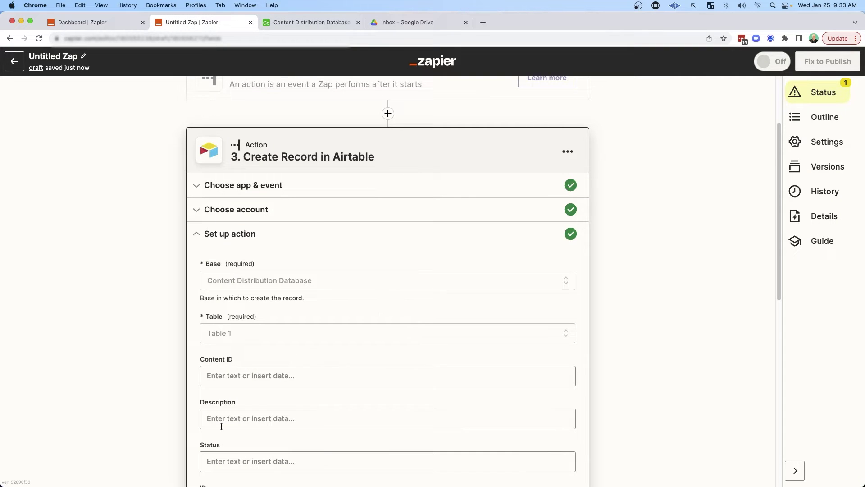
Map the trigger's Alternate Link to the Media URL field and test the Create Record action.
{"action": "scroll", "coordinate": [221, 426], "scroll_direction": "down", "scroll_amount": 3}
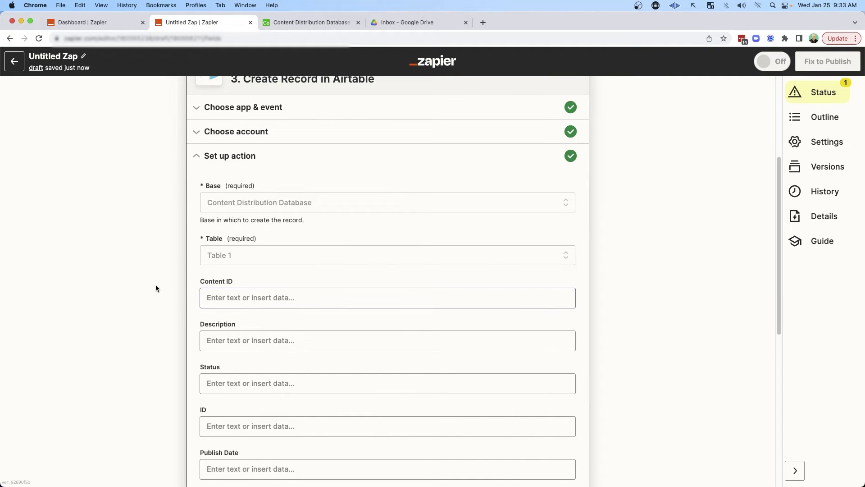
{"action": "scroll", "coordinate": [320, 350], "scroll_direction": "down", "scroll_amount": 12}
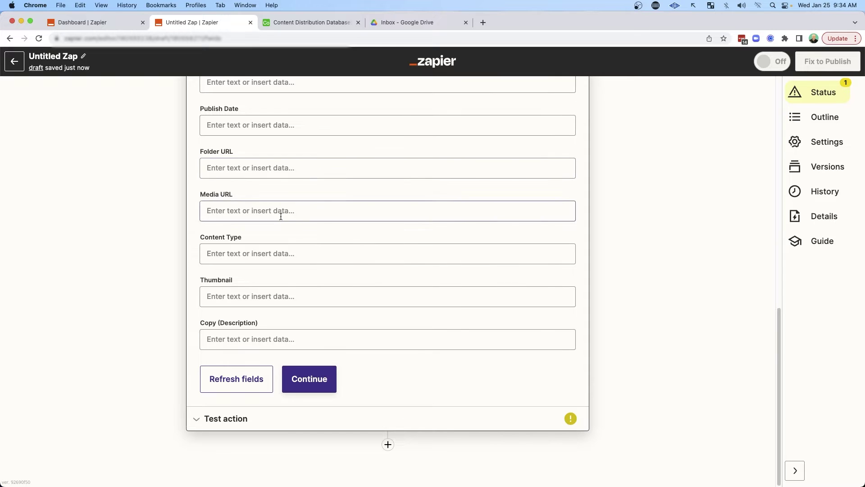
{"action": "scroll", "coordinate": [286, 247], "scroll_direction": "up", "scroll_amount": 1}
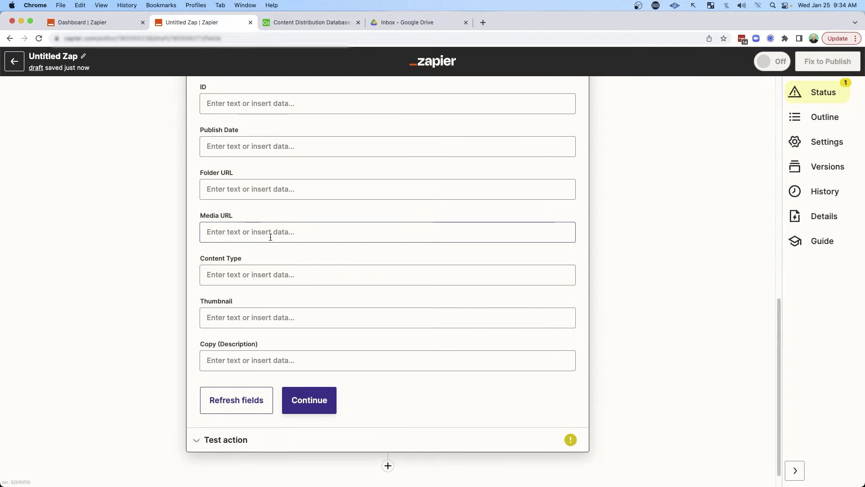
{"action": "left_click", "coordinate": [231, 232]}
{"action": "left_click", "coordinate": [278, 314]}
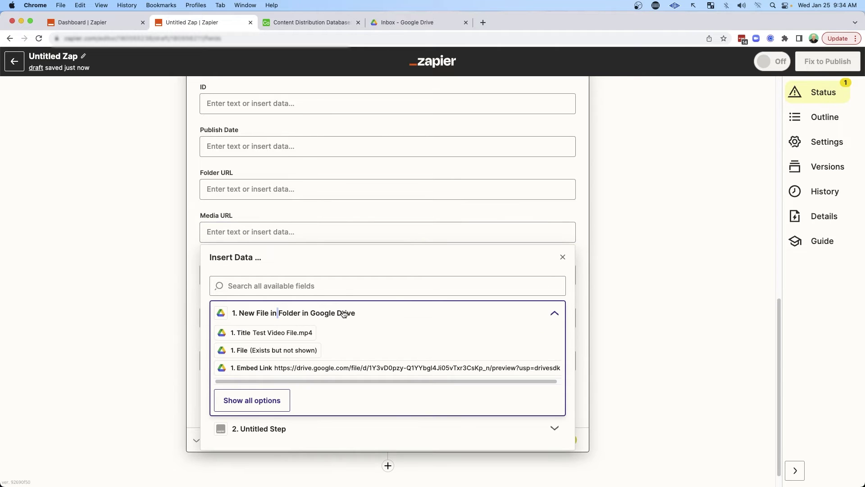
{"action": "left_click", "coordinate": [253, 378]}
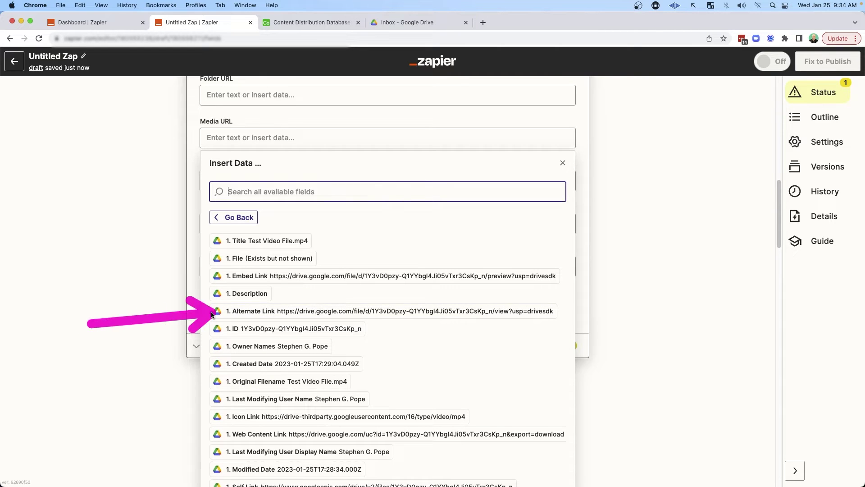
{"action": "left_click", "coordinate": [347, 312]}
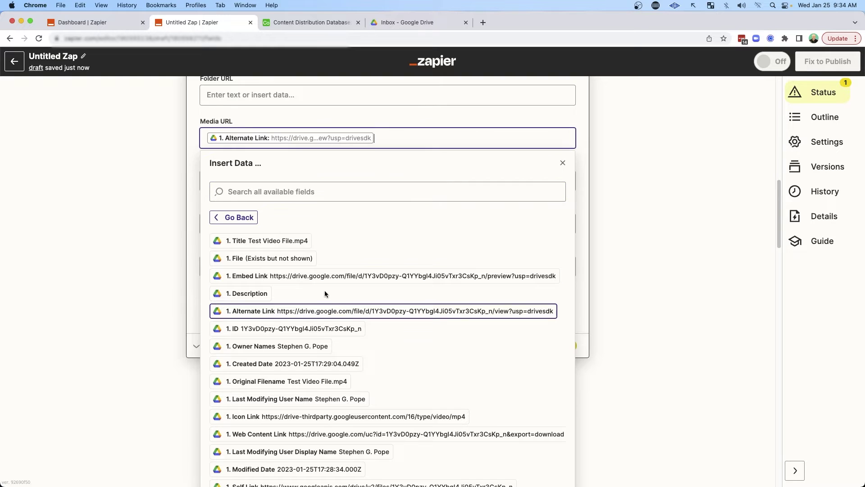
{"action": "left_click", "coordinate": [194, 195]}
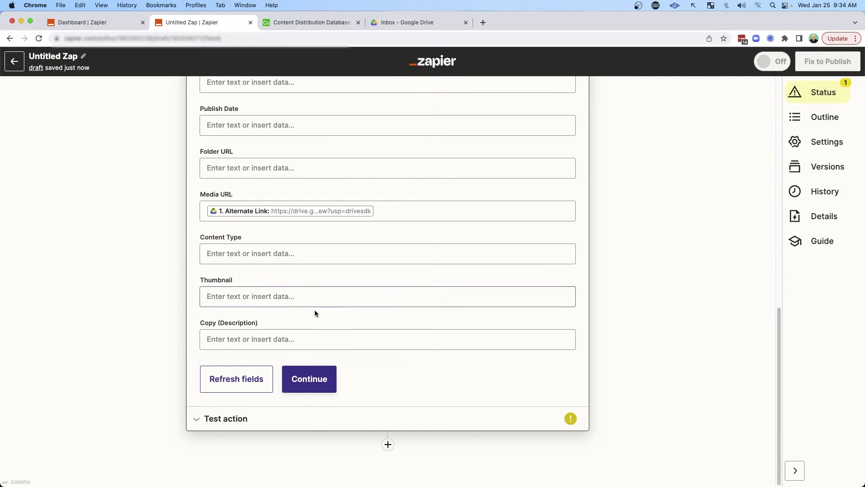
{"action": "left_click", "coordinate": [315, 380]}
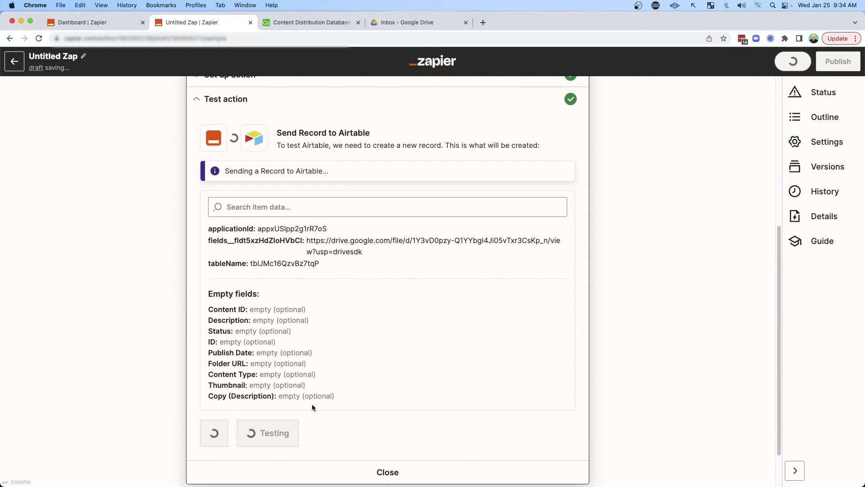
Open the Media URL of record C4 in Airtable and briefly play the linked video.
{"action": "left_click", "coordinate": [307, 23]}
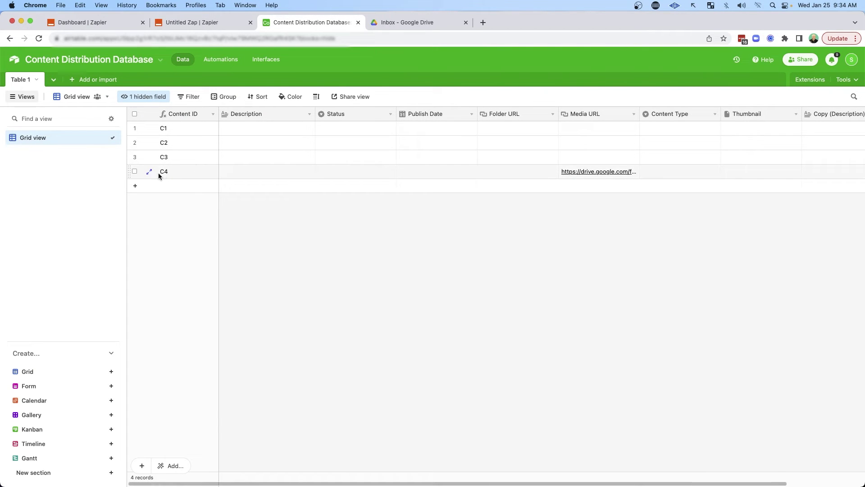
{"action": "left_click", "coordinate": [596, 173]}
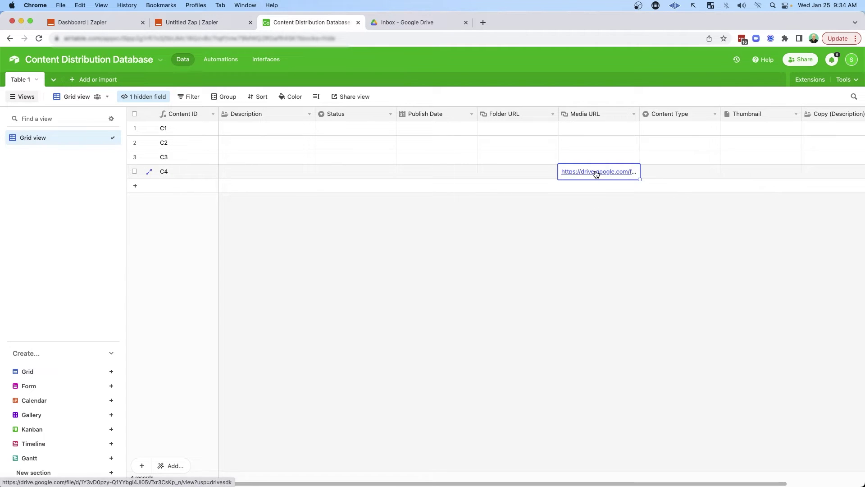
{"action": "left_click", "coordinate": [596, 174]}
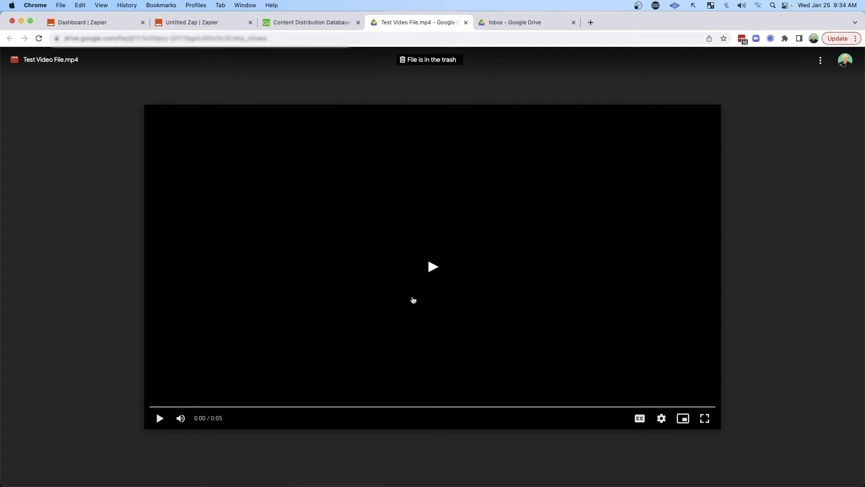
{"action": "left_click", "coordinate": [429, 268]}
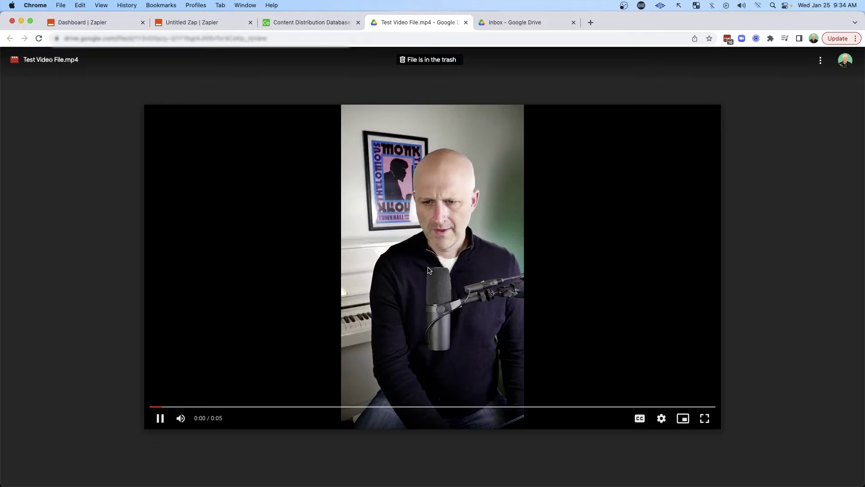
{"action": "left_click", "coordinate": [159, 419]}
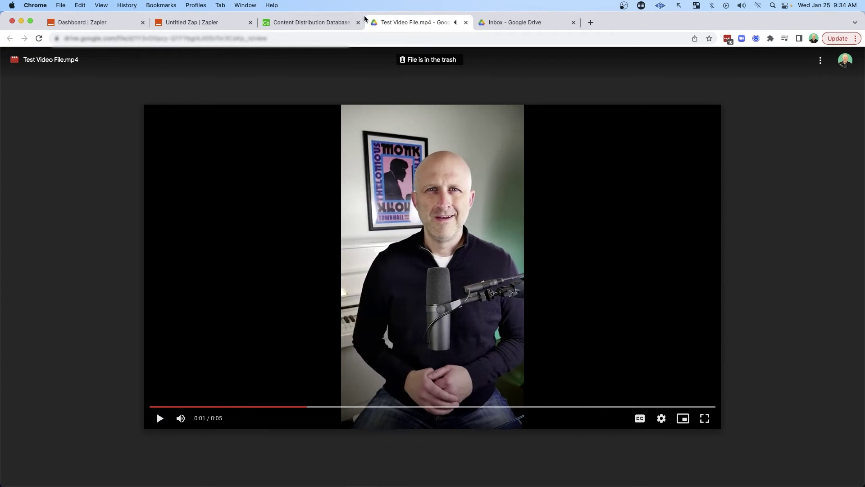
Review the test file in the Drive Inbox and the Airtable record, and collapse the Create Record step in the Zap.
{"action": "left_click", "coordinate": [537, 26]}
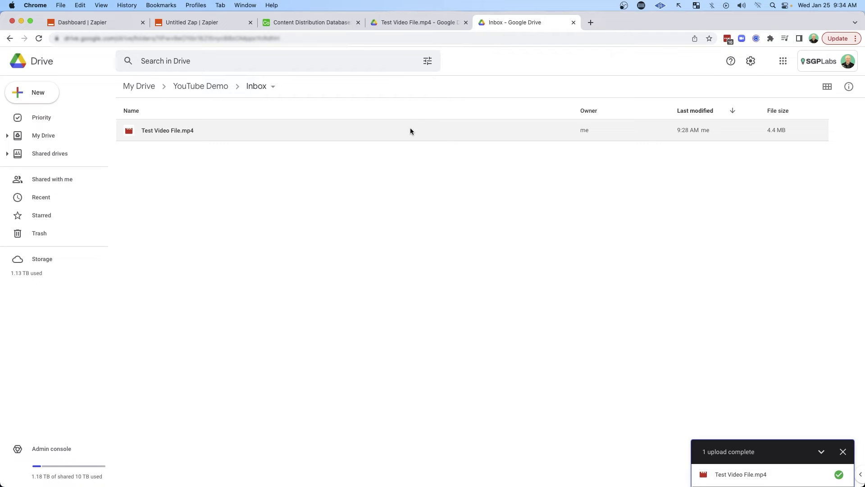
{"action": "left_click", "coordinate": [209, 22]}
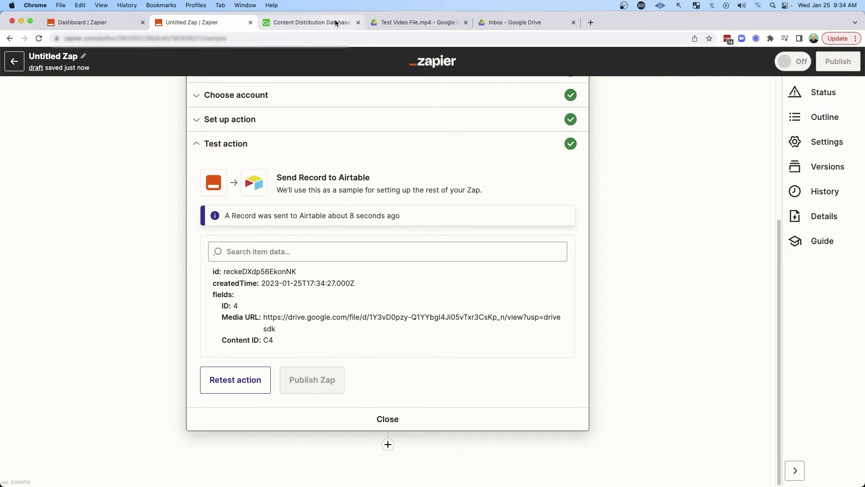
{"action": "left_click", "coordinate": [389, 419]}
{"action": "left_click", "coordinate": [298, 22]}
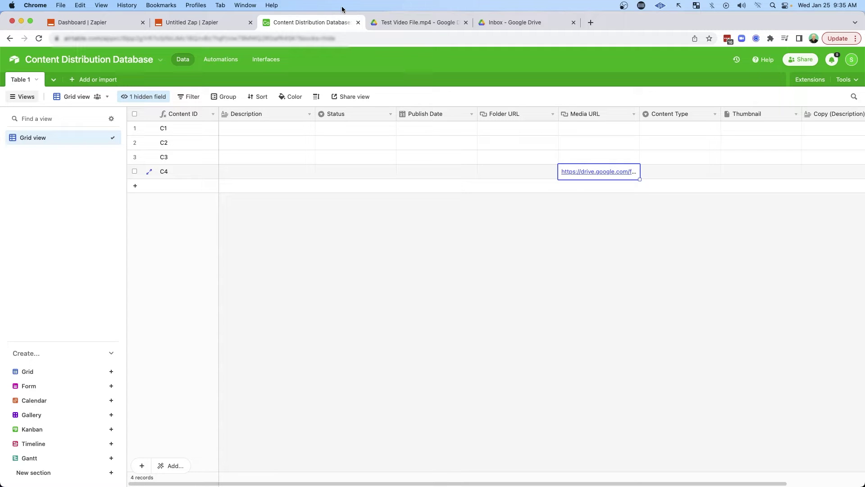
{"action": "left_click", "coordinate": [207, 21]}
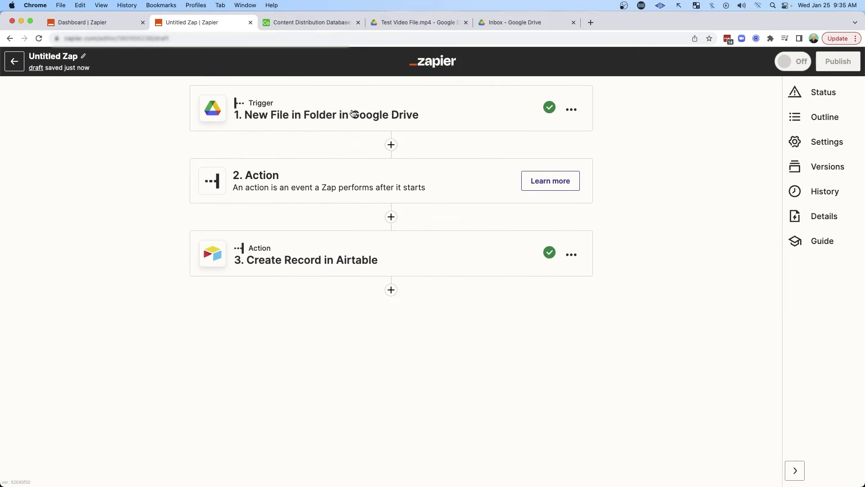
{"action": "left_click", "coordinate": [509, 22]}
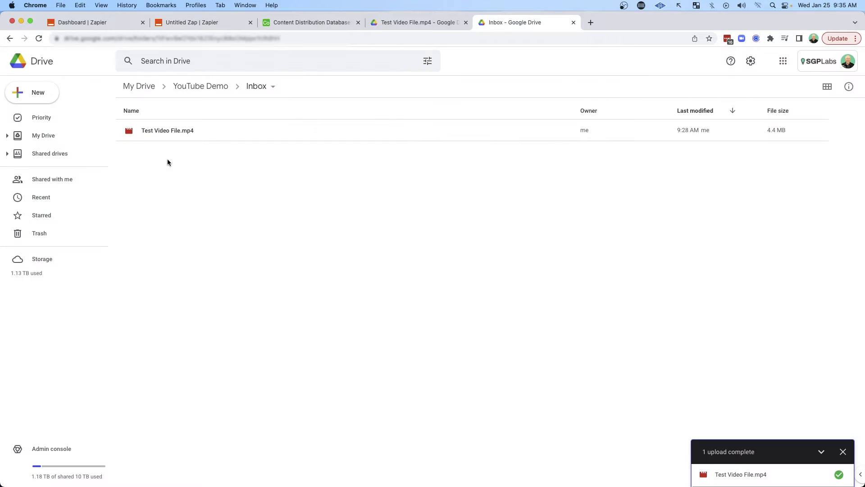
{"action": "left_click", "coordinate": [205, 22]}
Add a fourth Zap step after the Airtable action, using Google Drive with the Create Folder event.
{"action": "left_click", "coordinate": [388, 290]}
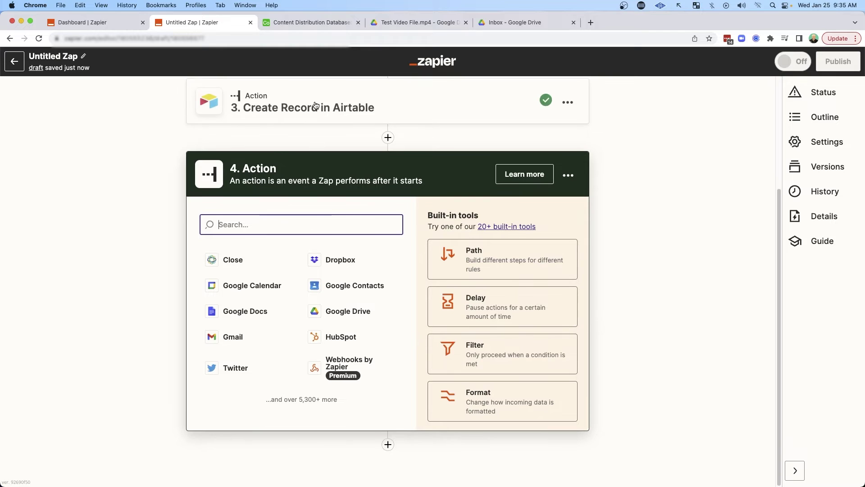
{"action": "left_click", "coordinate": [349, 311]}
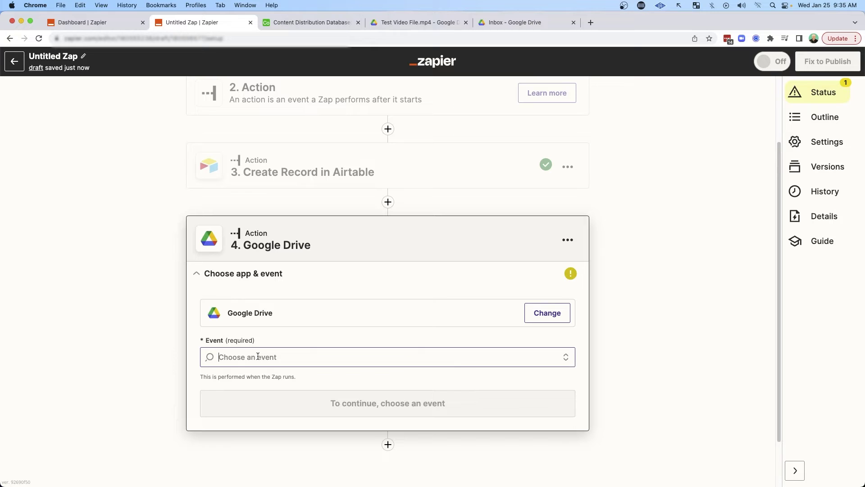
{"action": "left_click", "coordinate": [381, 357]}
{"action": "left_click", "coordinate": [226, 397]}
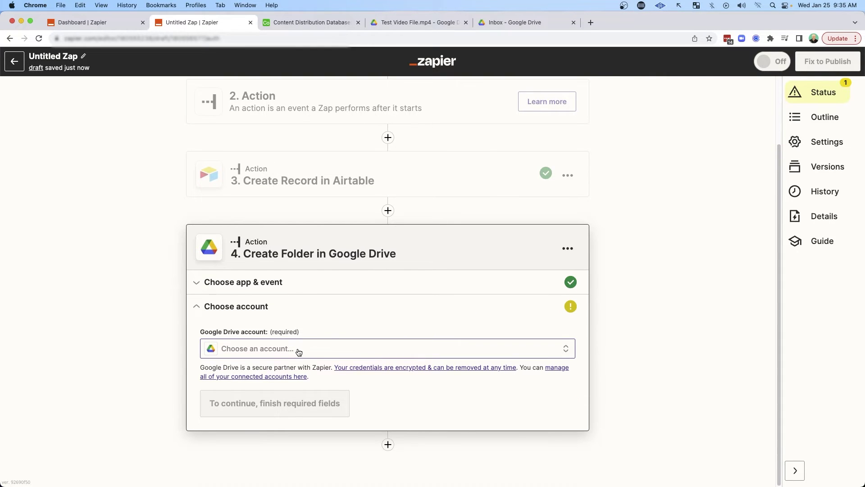
Assign the existing personal Google Drive account to the Create Folder step and continue to its action setup.
{"action": "left_click", "coordinate": [299, 351]}
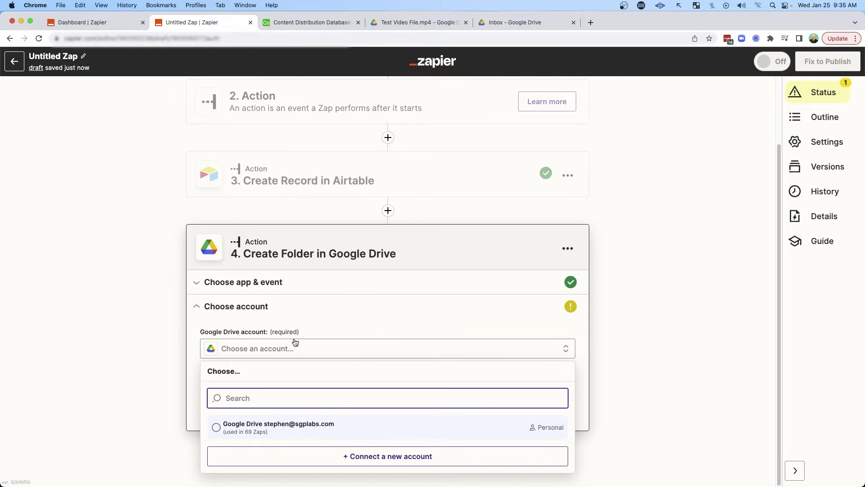
{"action": "left_click", "coordinate": [242, 432]}
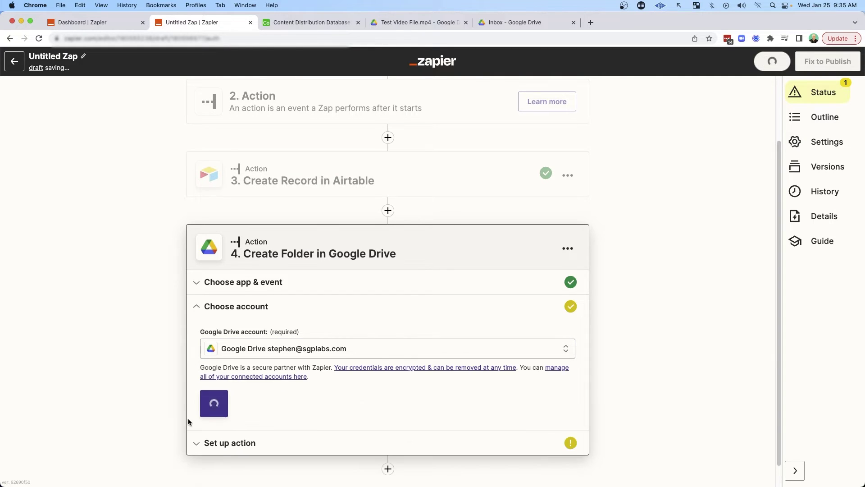
{"action": "left_click", "coordinate": [227, 381]}
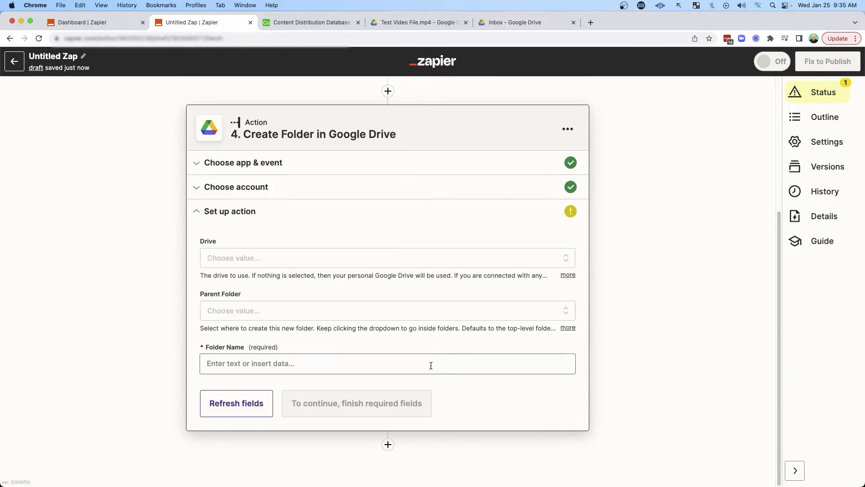
Set the new folder's drive to My Google Drive and its parent folder to Processed inside YouTube Demo.
{"action": "left_click", "coordinate": [240, 260]}
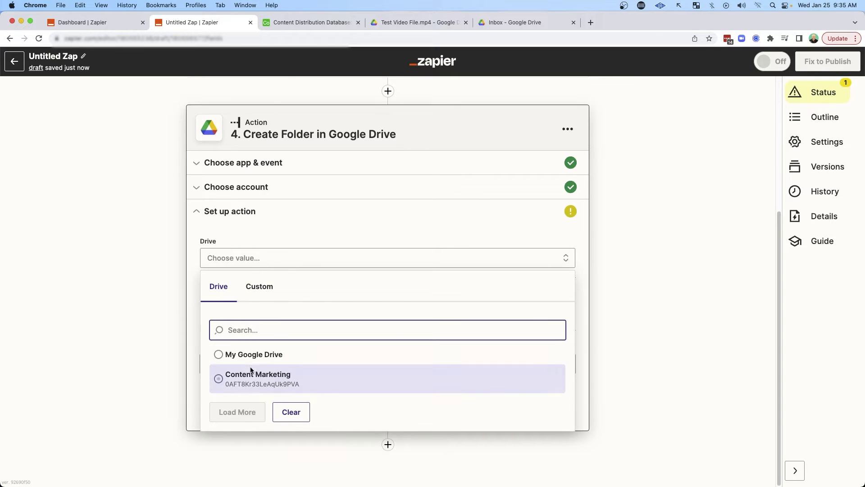
{"action": "left_click", "coordinate": [231, 365]}
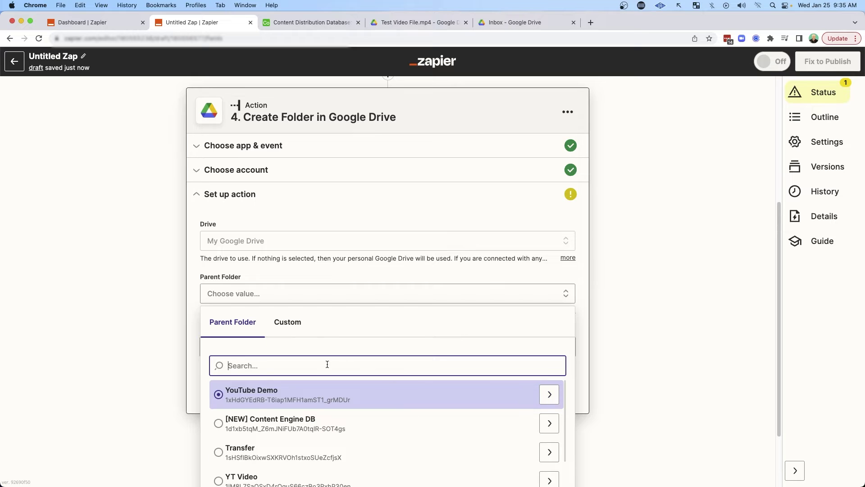
{"action": "left_click", "coordinate": [252, 395]}
{"action": "left_click", "coordinate": [254, 418]}
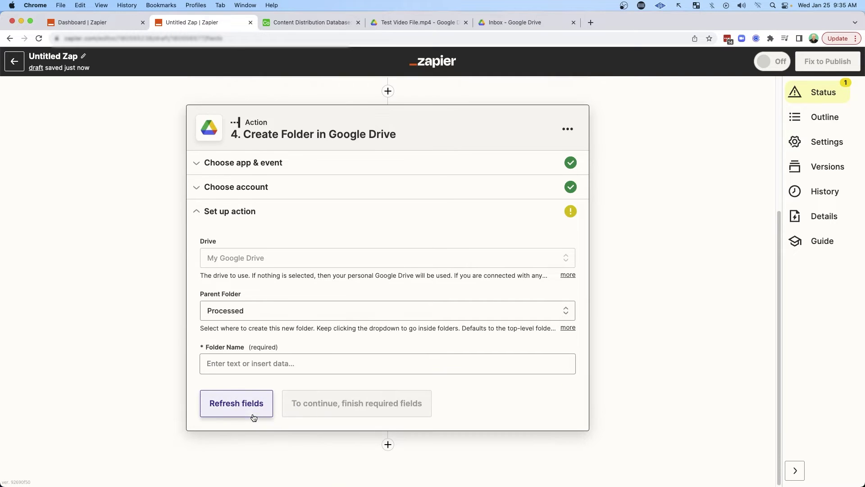
Set the new folder's name to the Airtable record's Content ID followed by the trigger file's Title.
{"action": "left_click", "coordinate": [240, 365]}
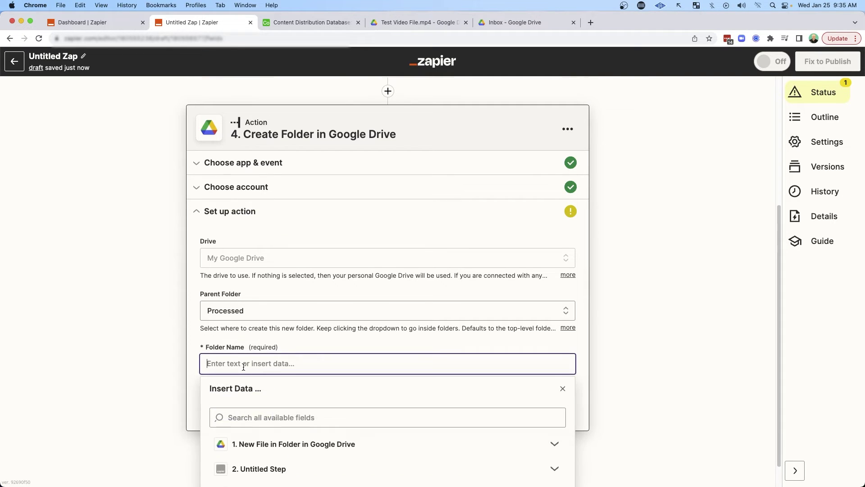
{"action": "left_click", "coordinate": [252, 462]}
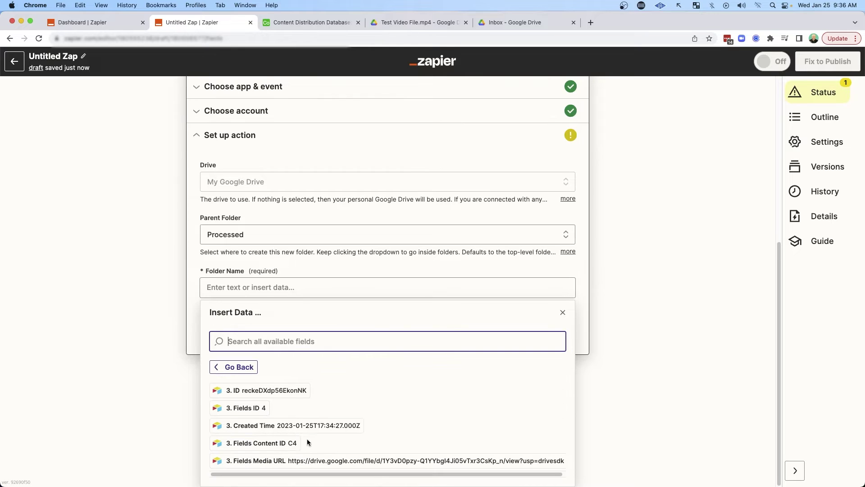
{"action": "left_click", "coordinate": [260, 444]}
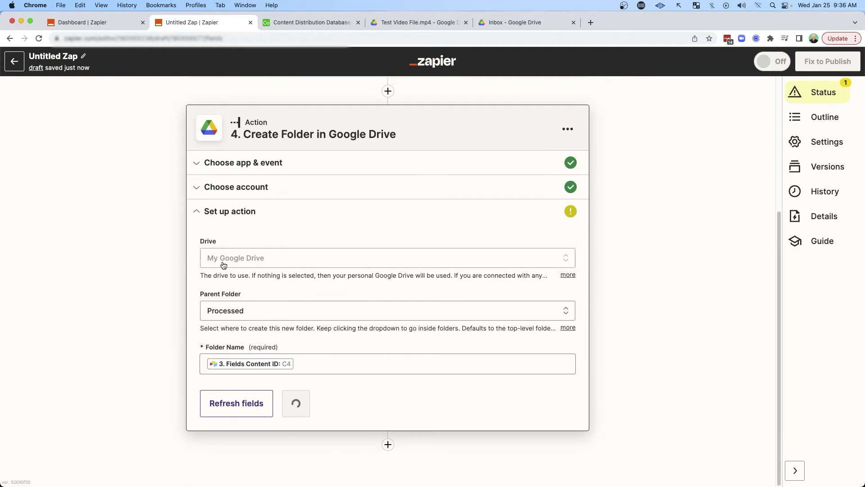
{"action": "left_click", "coordinate": [310, 365]}
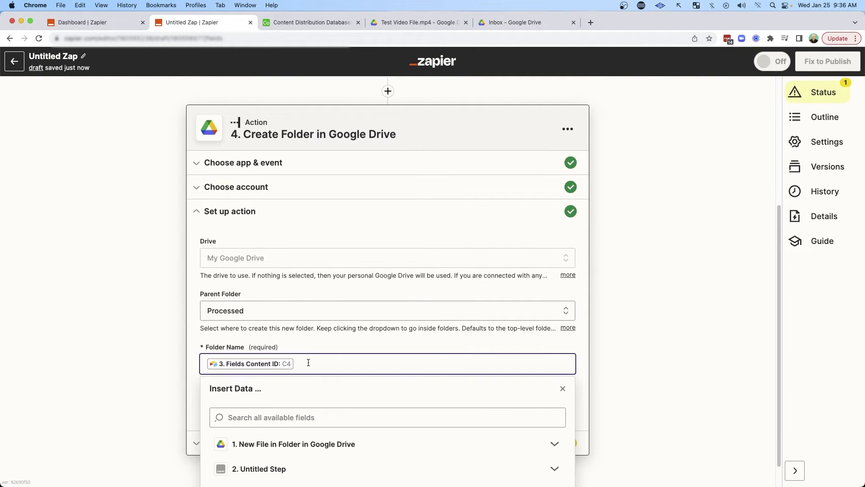
{"action": "scroll", "coordinate": [370, 402], "scroll_direction": "down", "scroll_amount": 1}
{"action": "left_click", "coordinate": [380, 413]}
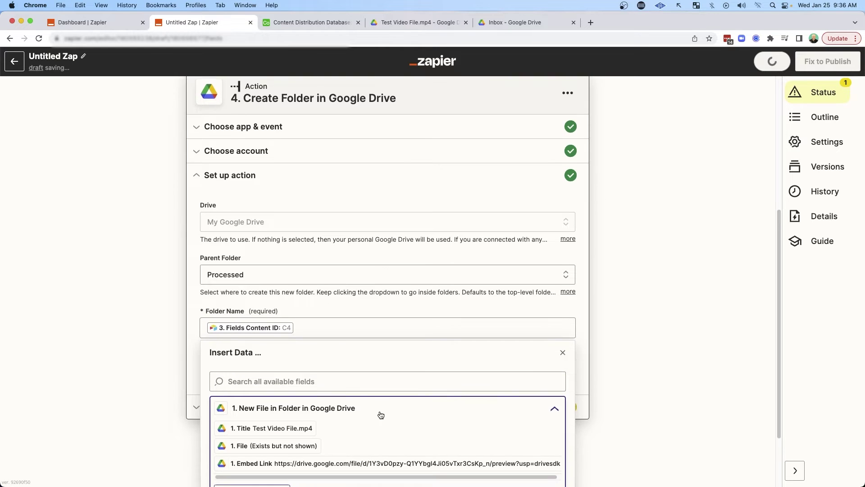
{"action": "scroll", "coordinate": [380, 413], "scroll_direction": "down", "scroll_amount": 3}
{"action": "left_click", "coordinate": [265, 344]}
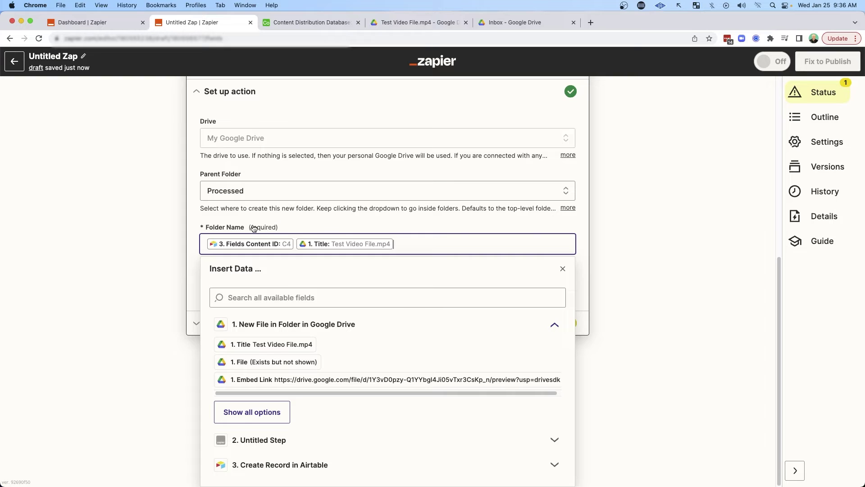
{"action": "left_click", "coordinate": [200, 225]}
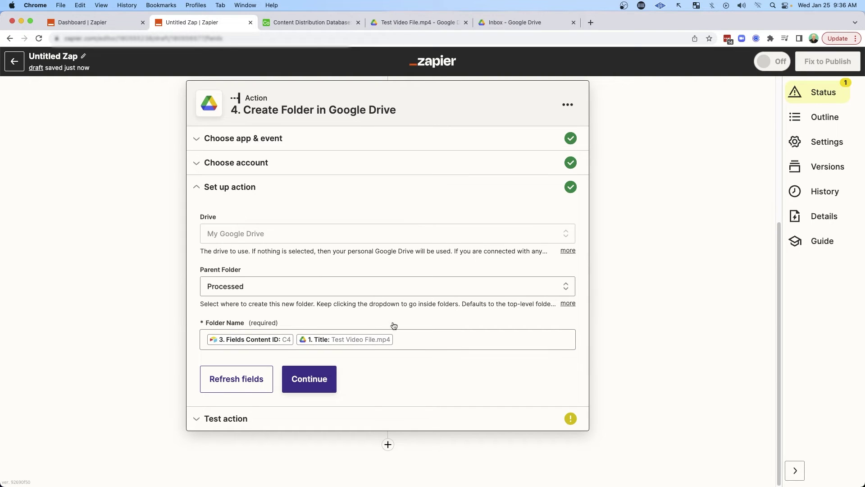
Run the Create Folder action's test and check the Processed folder inside YouTube Demo in Google Drive.
{"action": "left_click", "coordinate": [323, 386]}
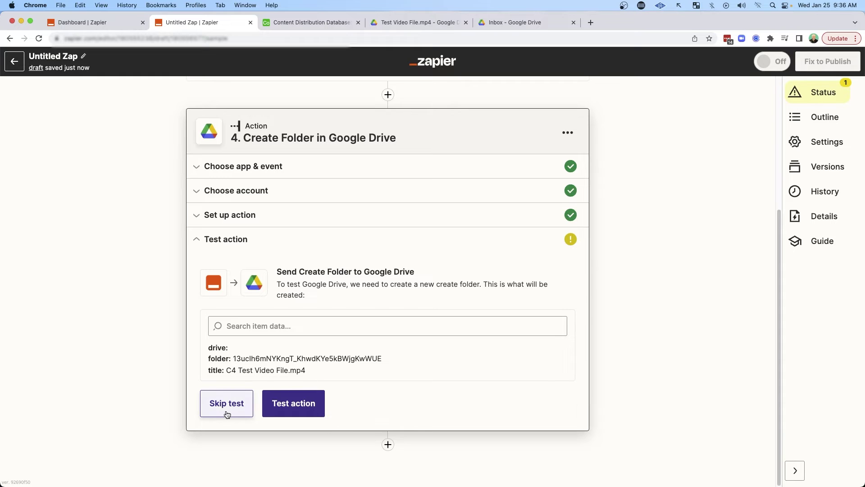
{"action": "left_click", "coordinate": [292, 403]}
{"action": "left_click", "coordinate": [520, 22]}
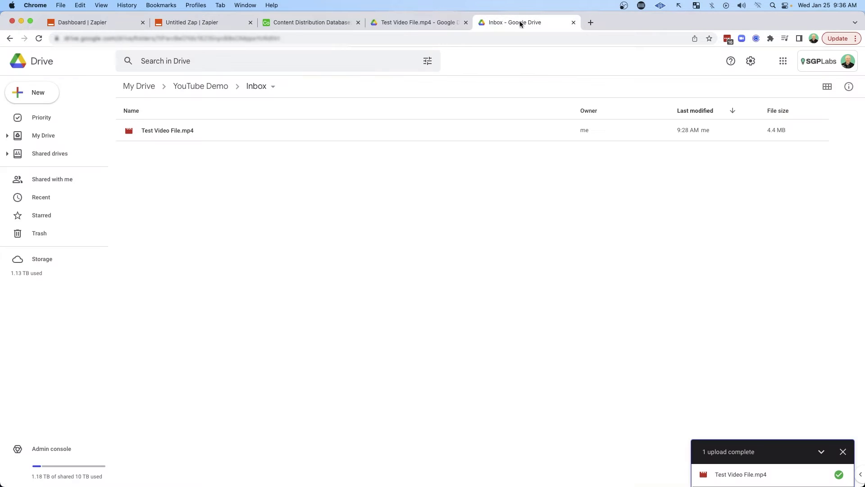
{"action": "left_click", "coordinate": [209, 87]}
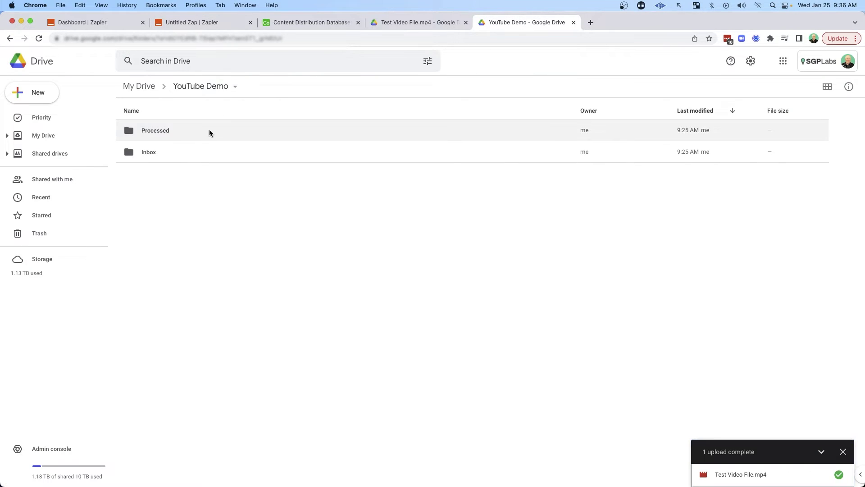
{"action": "double_click", "coordinate": [168, 133]}
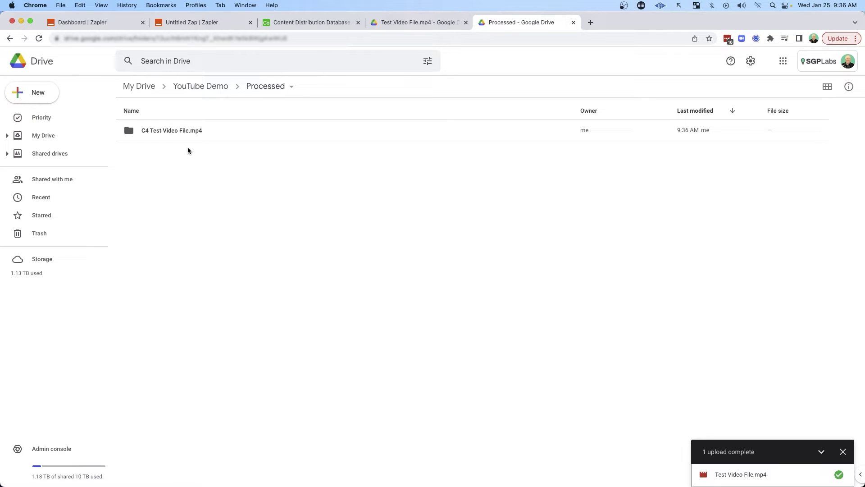
Return to the Zap and delete the empty second action between the Google Drive trigger and the Airtable action.
{"action": "left_click", "coordinate": [193, 23]}
{"action": "scroll", "coordinate": [598, 347], "scroll_direction": "down", "scroll_amount": 4}
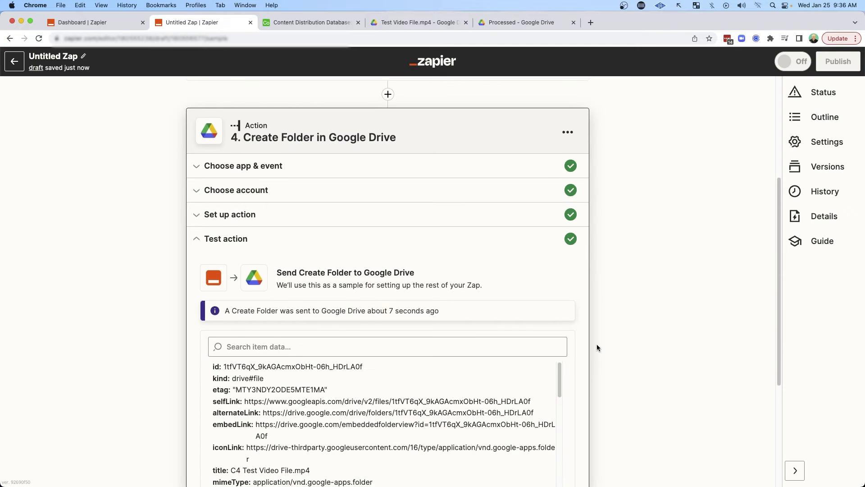
{"action": "left_click", "coordinate": [391, 418]}
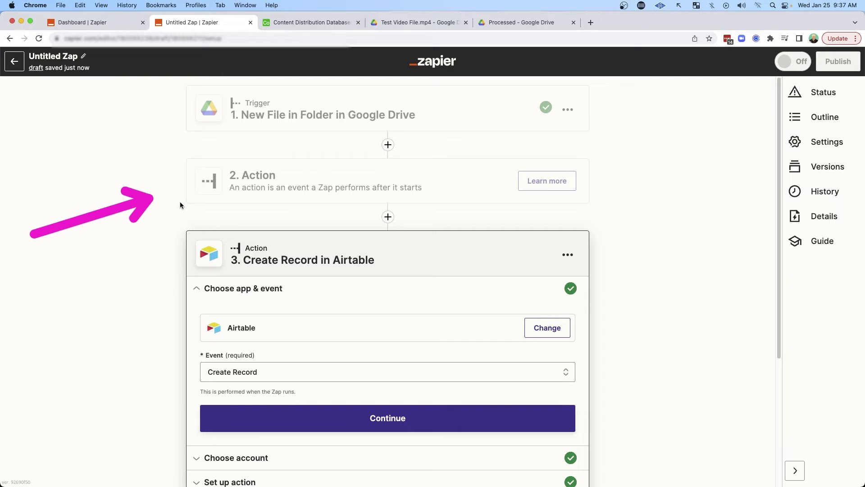
{"action": "left_click", "coordinate": [504, 187]}
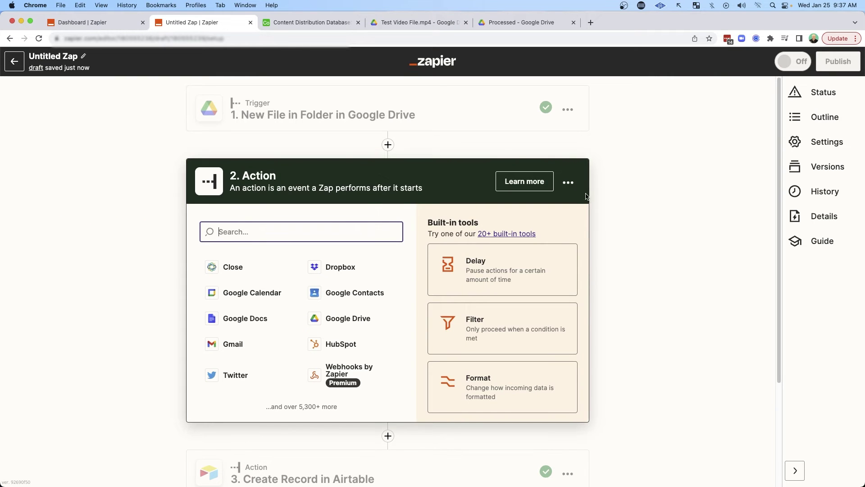
{"action": "left_click", "coordinate": [568, 182]}
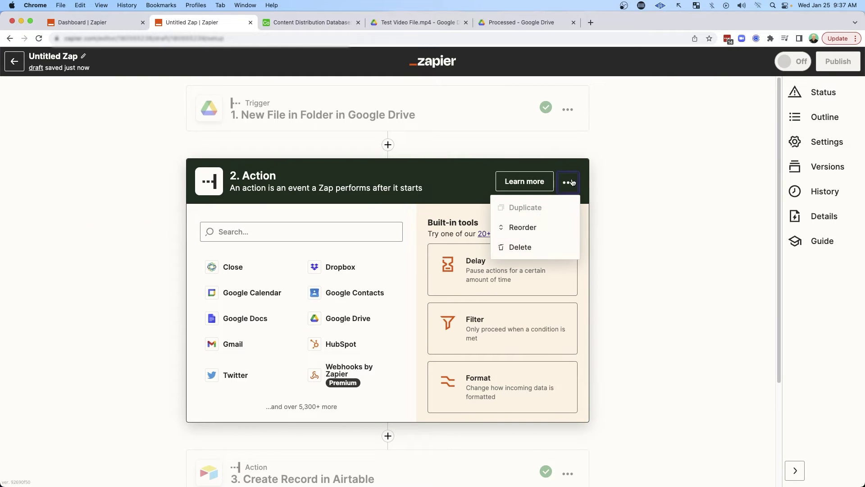
{"action": "left_click", "coordinate": [522, 248]}
{"action": "left_click", "coordinate": [543, 248]}
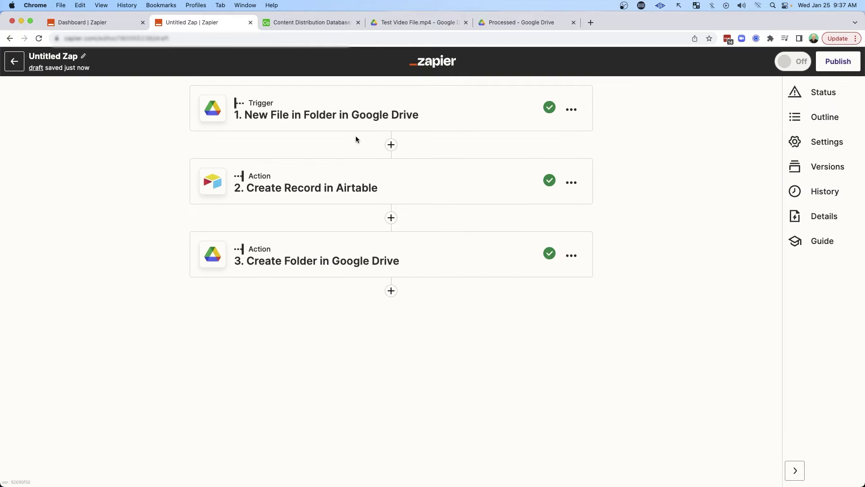
{"action": "mouse_move", "coordinate": [115, 134]}
{"action": "left_mouse_down"}
{"action": "mouse_move", "coordinate": [170, 177]}
{"action": "mouse_move", "coordinate": [180, 225]}
{"action": "left_mouse_up"}
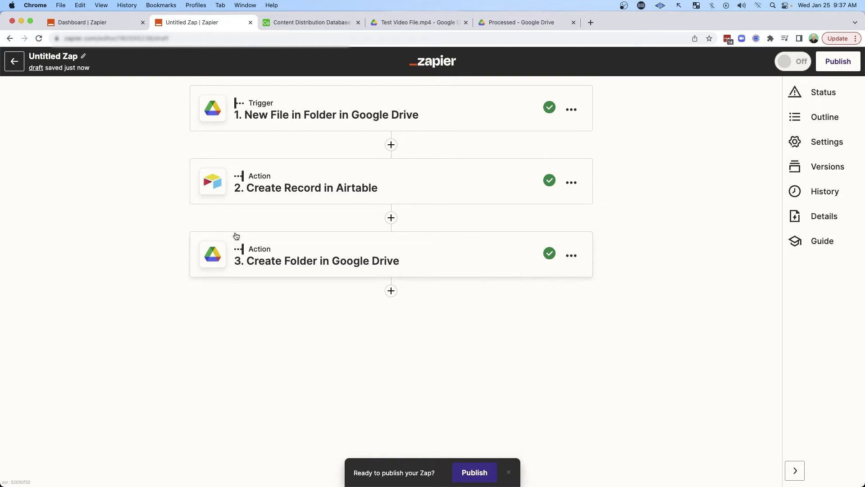
{"action": "left_click_drag", "start_coordinate": [108, 127], "coordinate": [178, 102]}
{"action": "left_click_drag", "start_coordinate": [87, 303], "coordinate": [159, 261]}
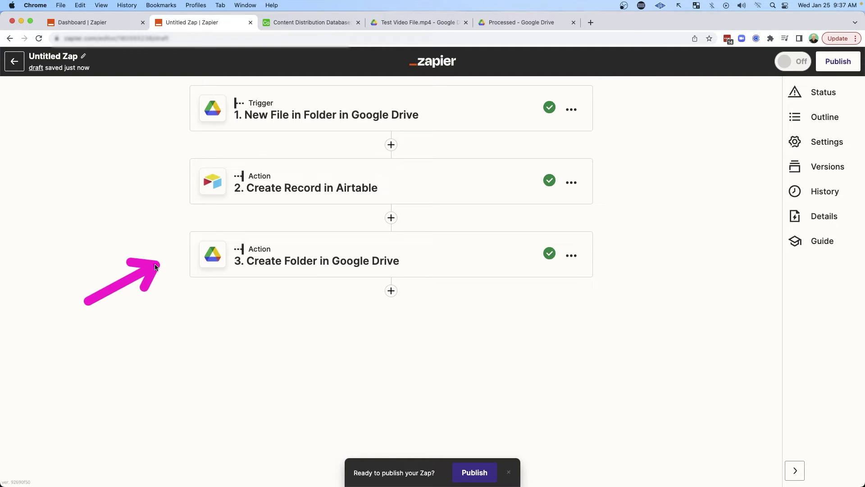
Add a fourth Zap step after Create Folder, using Google Drive with the Move File event.
{"action": "left_click", "coordinate": [391, 291]}
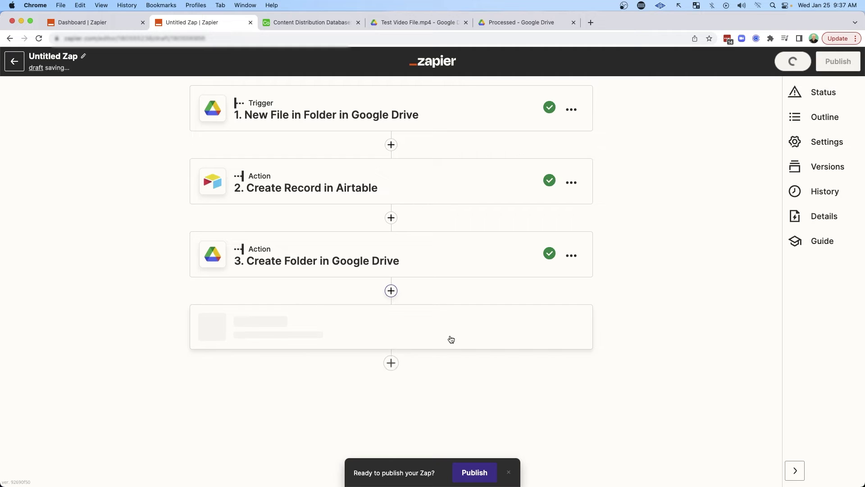
{"action": "left_click", "coordinate": [356, 410]}
{"action": "left_click", "coordinate": [252, 419]}
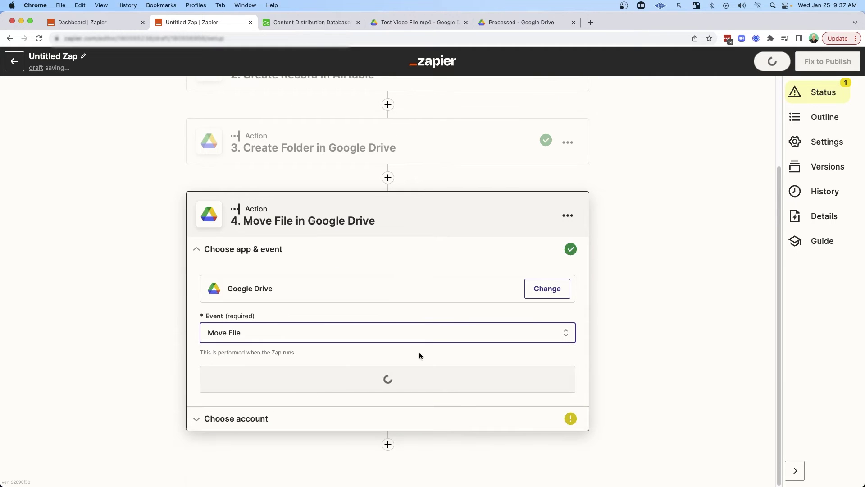
Set the file to move to the custom ID value from the New File in Folder trigger, and the drive to My Google Drive.
{"action": "left_click", "coordinate": [250, 248]}
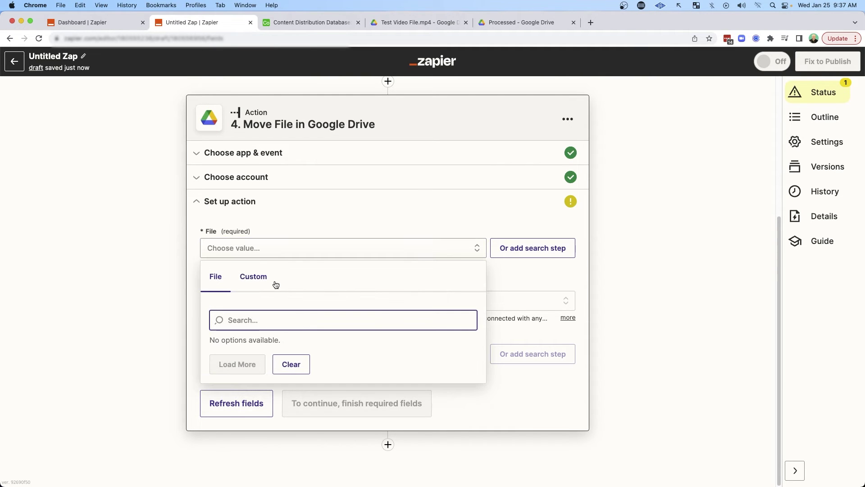
{"action": "left_click", "coordinate": [252, 277]}
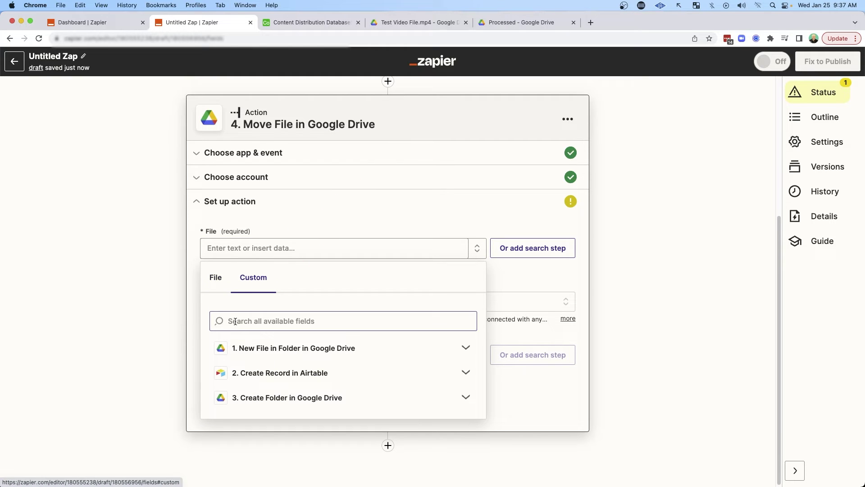
{"action": "left_click", "coordinate": [273, 348]}
{"action": "scroll", "coordinate": [353, 343], "scroll_direction": "down", "scroll_amount": 1}
{"action": "left_click", "coordinate": [253, 412]}
{"action": "scroll", "coordinate": [342, 393], "scroll_direction": "down", "scroll_amount": 2}
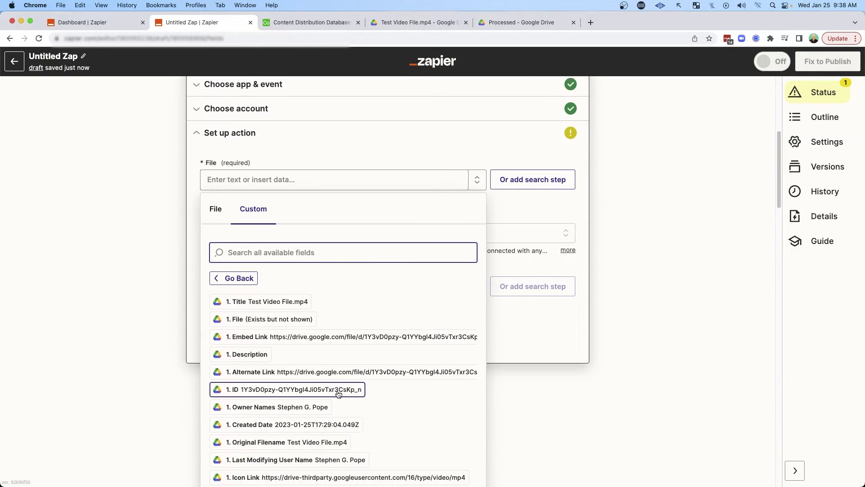
{"action": "left_click", "coordinate": [280, 390]}
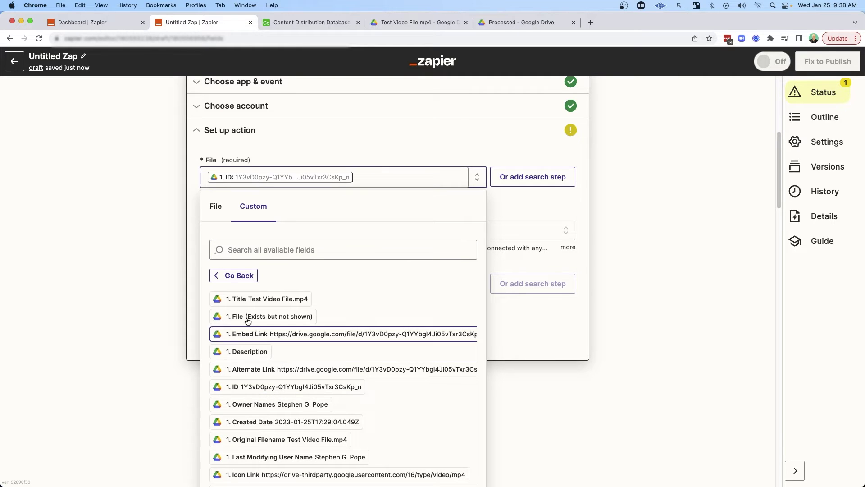
{"action": "left_click", "coordinate": [189, 211]}
{"action": "left_click", "coordinate": [240, 298]}
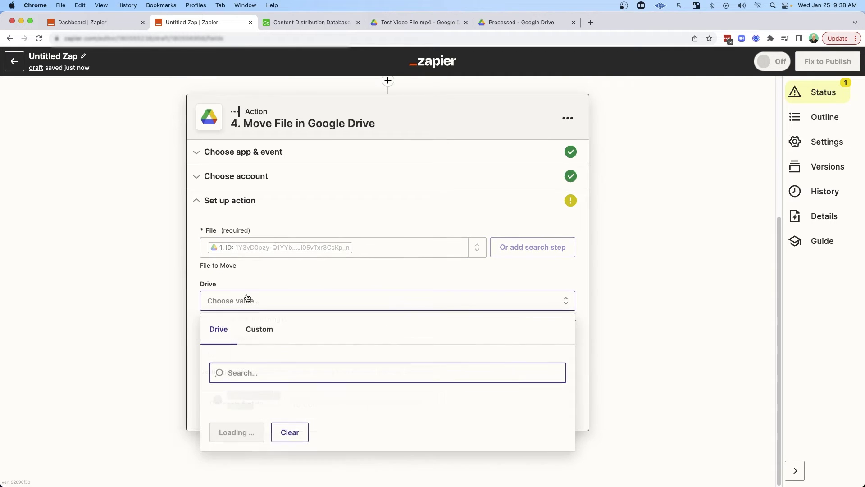
{"action": "left_click", "coordinate": [265, 402]}
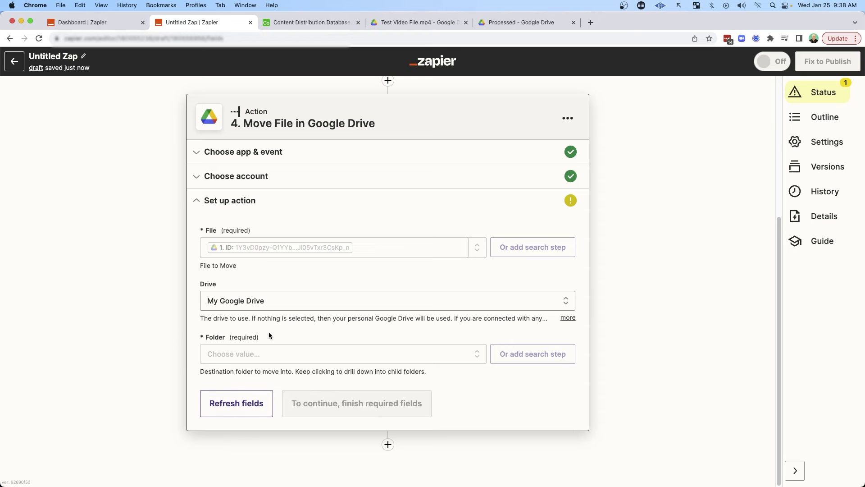
Set the Move File step's destination folder to the custom ID value from the Create Folder step.
{"action": "left_click", "coordinate": [231, 356]}
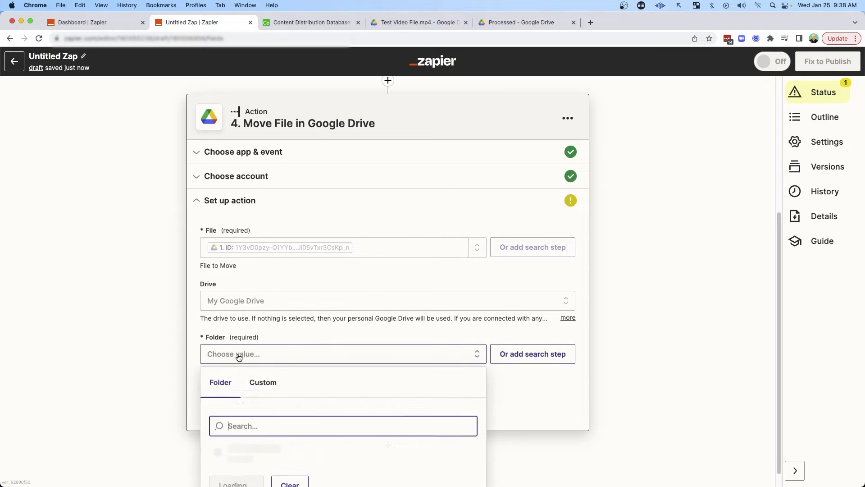
{"action": "scroll", "coordinate": [299, 358], "scroll_direction": "down", "scroll_amount": 5}
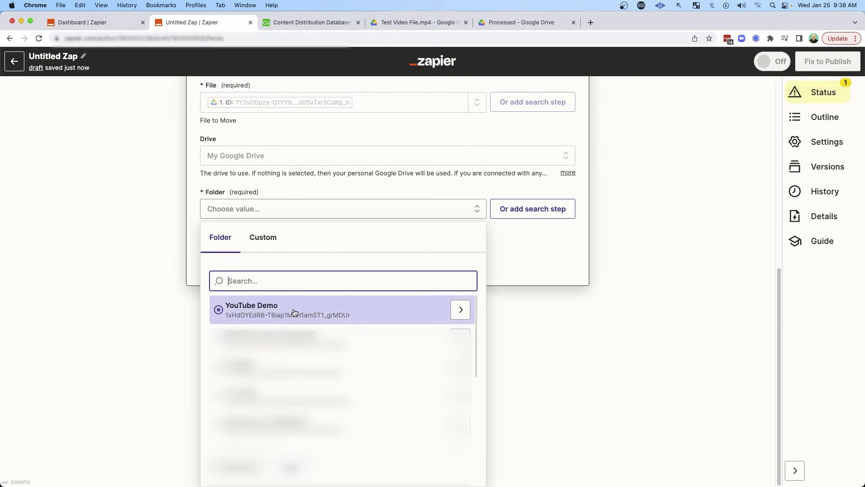
{"action": "left_click", "coordinate": [460, 310]}
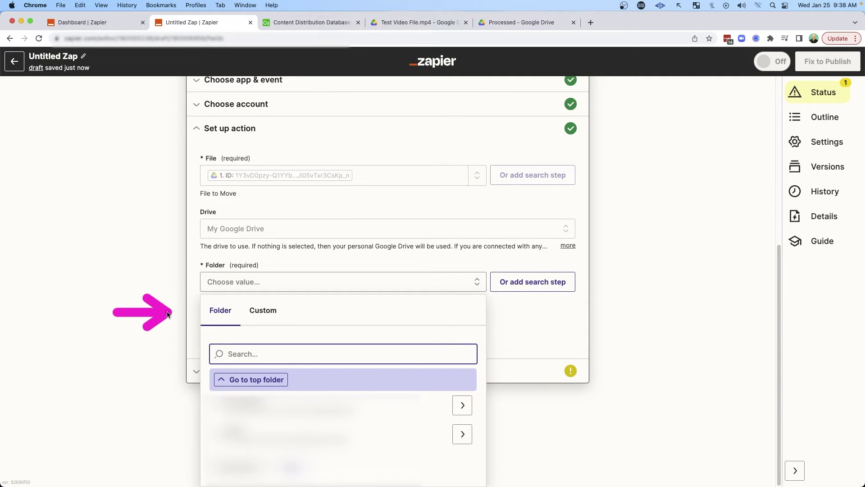
{"action": "left_click", "coordinate": [292, 290]}
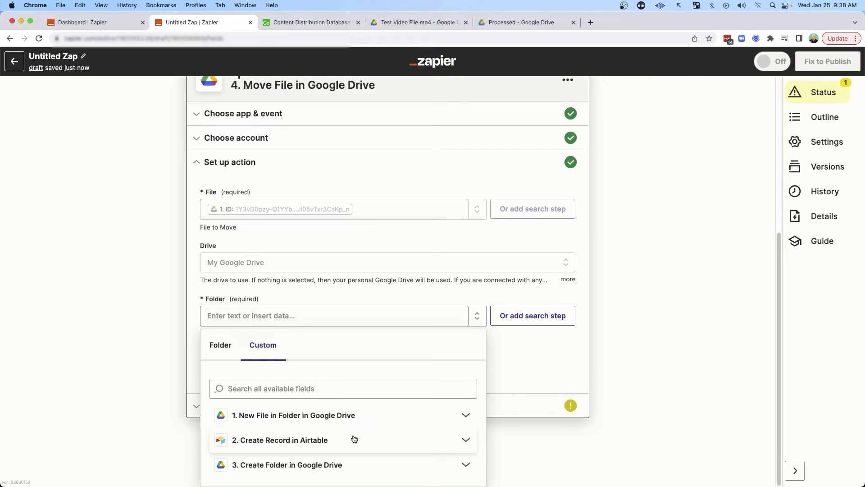
{"action": "left_click", "coordinate": [304, 463]}
{"action": "left_click", "coordinate": [230, 418]}
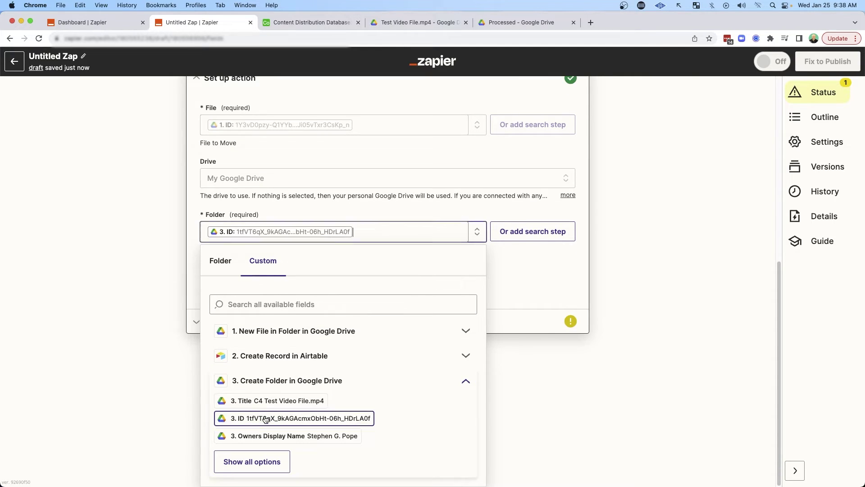
{"action": "left_click", "coordinate": [188, 257]}
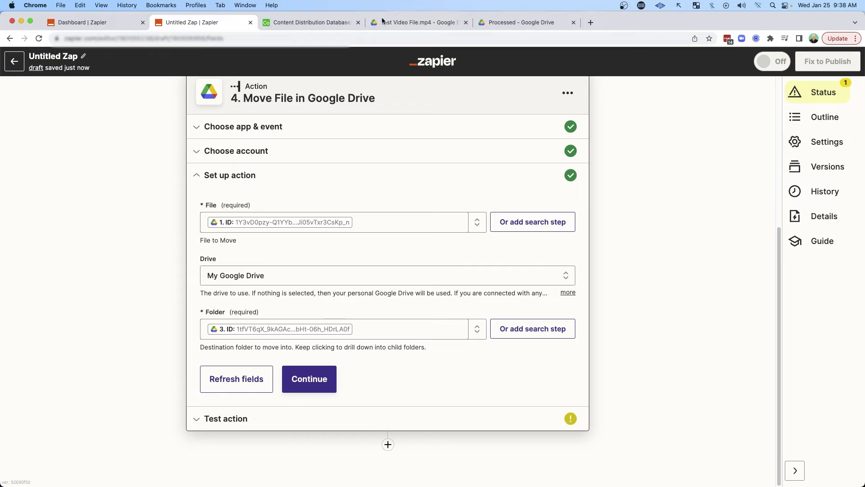
Check the contents of the Inbox and Processed folders under YouTube Demo in Google Drive.
{"action": "left_click", "coordinate": [493, 22]}
{"action": "left_click", "coordinate": [201, 90]}
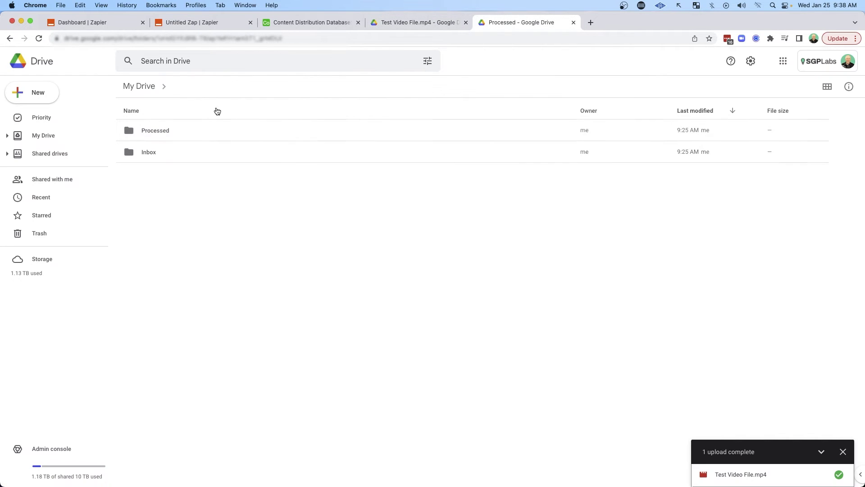
{"action": "double_click", "coordinate": [155, 153]}
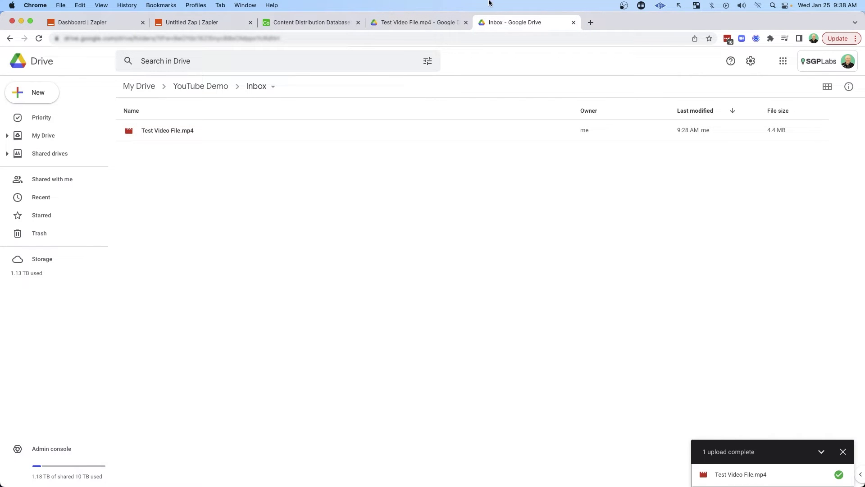
{"action": "left_click", "coordinate": [199, 86]}
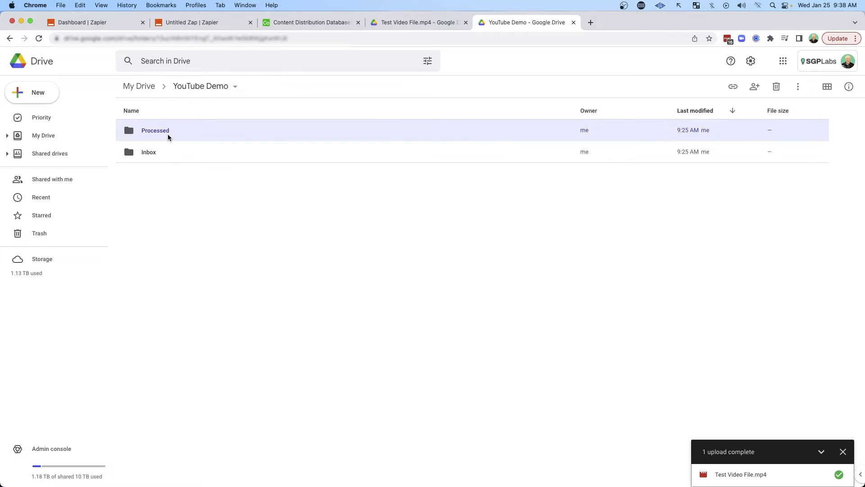
{"action": "double_click", "coordinate": [168, 134]}
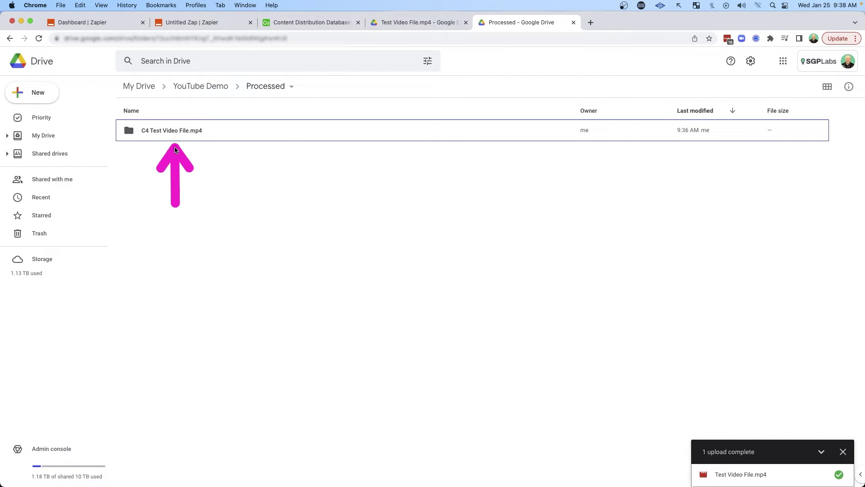
Return to the Zap and run the test of the Move File action.
{"action": "left_click", "coordinate": [225, 26]}
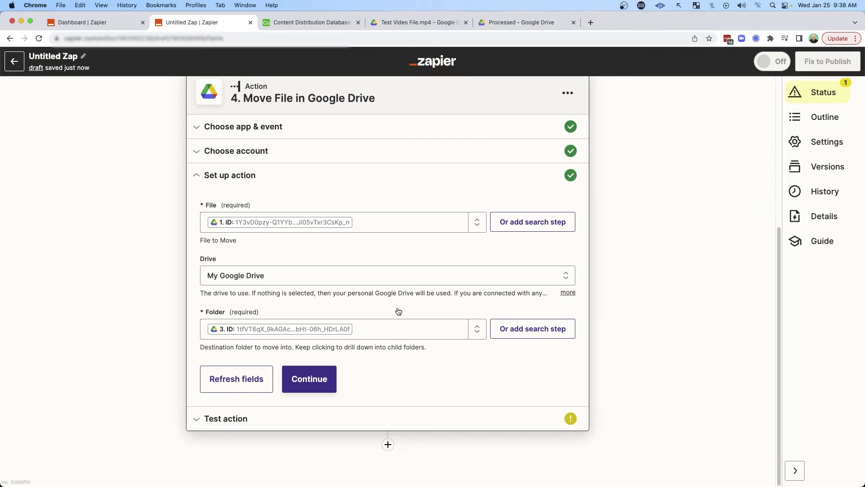
{"action": "left_click", "coordinate": [309, 379]}
{"action": "left_click", "coordinate": [302, 405]}
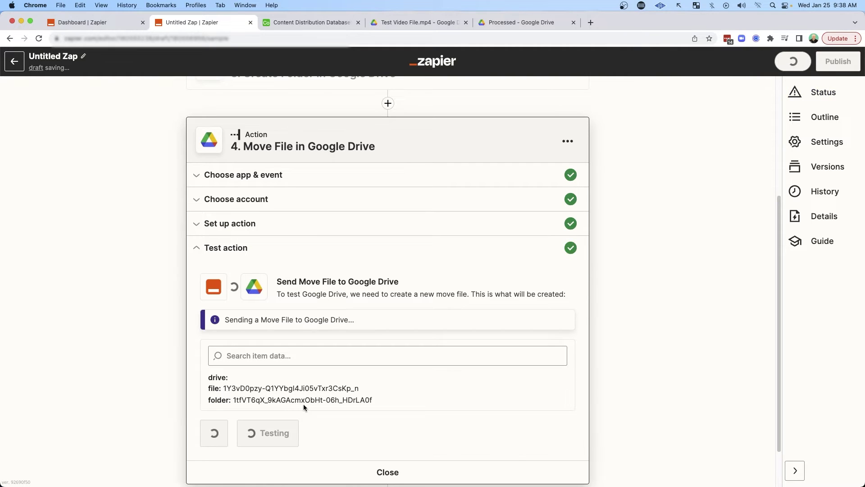
Check in Google Drive whether the test video was moved from Inbox into the C4 Test Video File.mp4 folder.
{"action": "left_click", "coordinate": [522, 22]}
{"action": "double_click", "coordinate": [190, 129]}
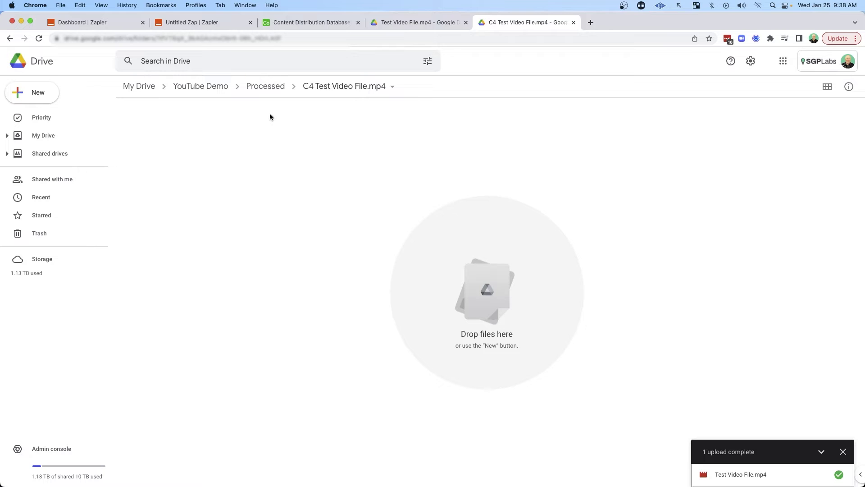
{"action": "key", "text": "super+r"}
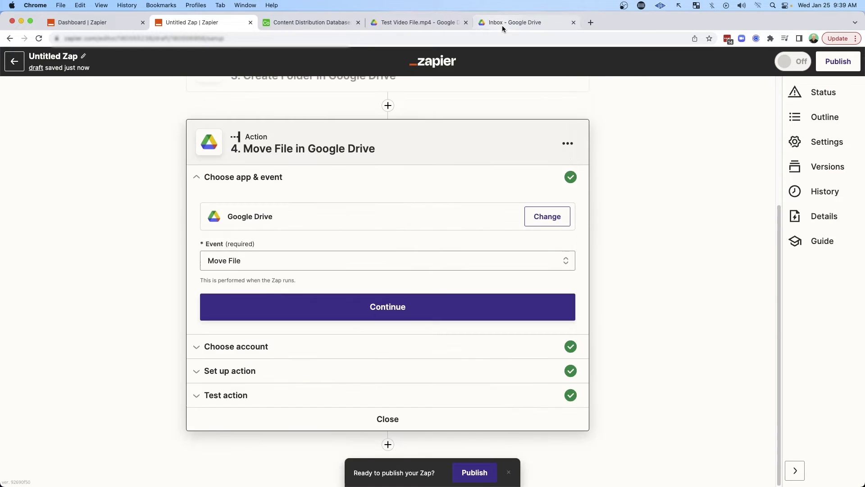
{"action": "left_click", "coordinate": [502, 26]}
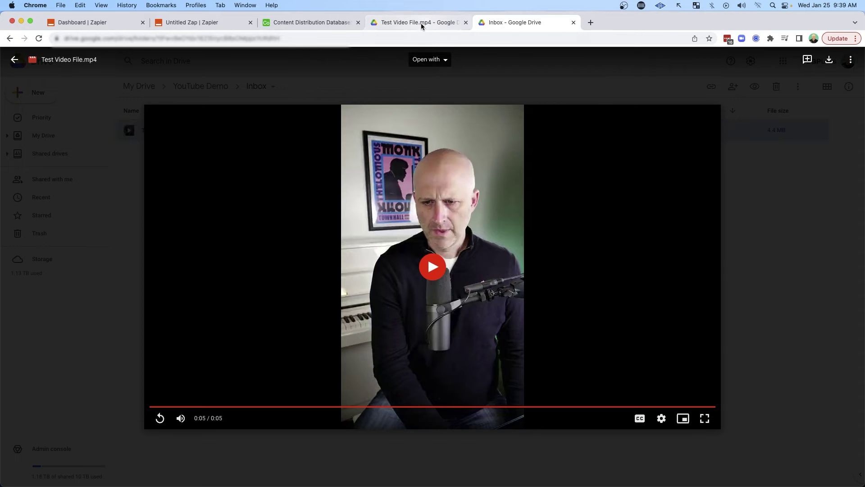
{"action": "left_click", "coordinate": [420, 24]}
{"action": "left_click", "coordinate": [532, 23]}
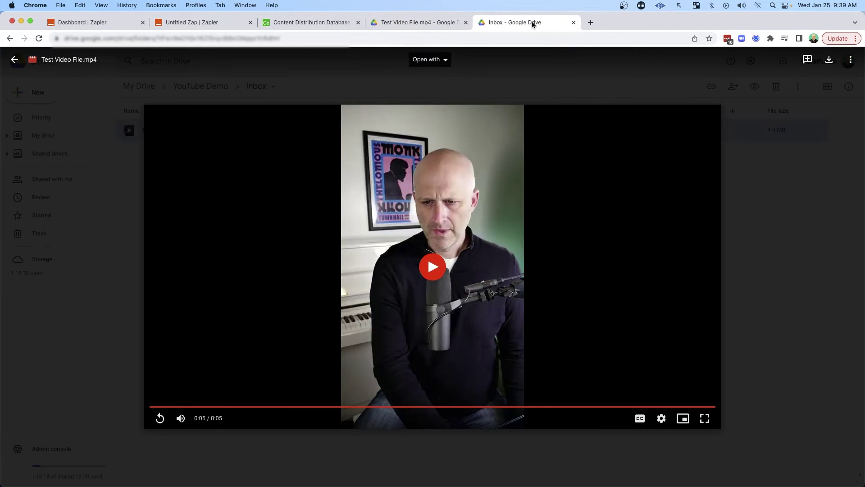
Reopen the test of the Zap's New File in Folder trigger and select the New File in Folder A sample.
{"action": "left_click", "coordinate": [218, 22]}
{"action": "scroll", "coordinate": [147, 253], "scroll_direction": "up", "scroll_amount": 5}
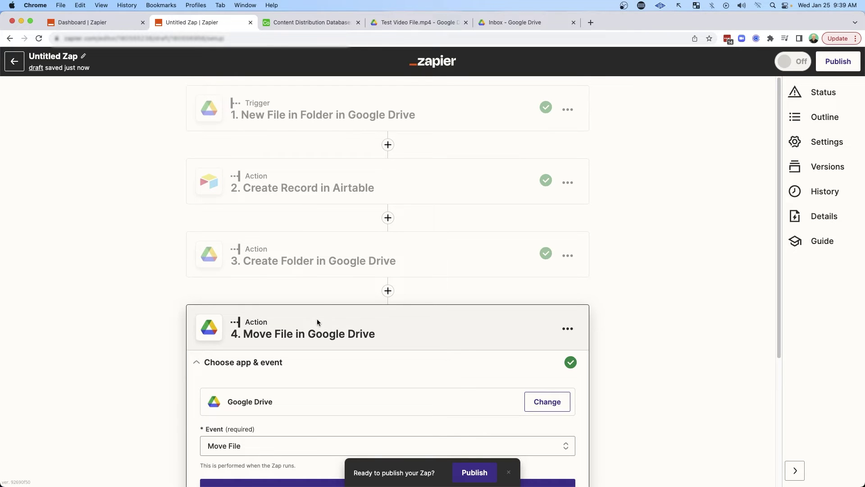
{"action": "left_click", "coordinate": [356, 113]}
{"action": "scroll", "coordinate": [232, 211], "scroll_direction": "down", "scroll_amount": 4}
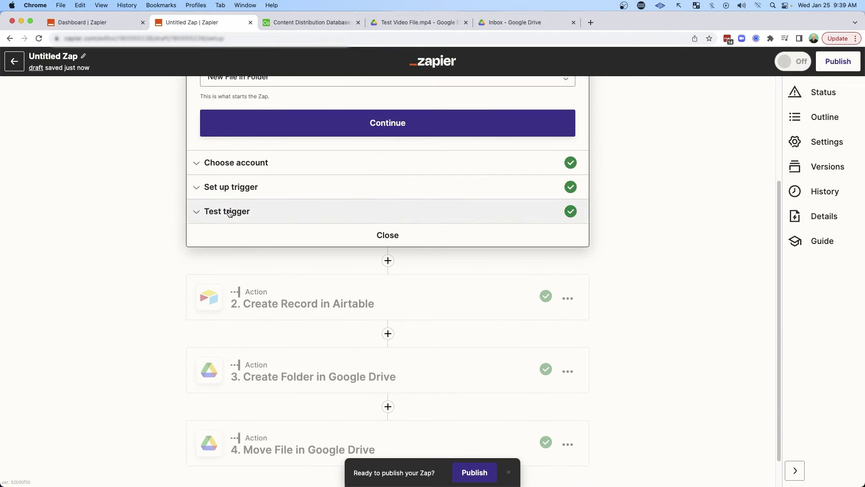
{"action": "left_click", "coordinate": [247, 218]}
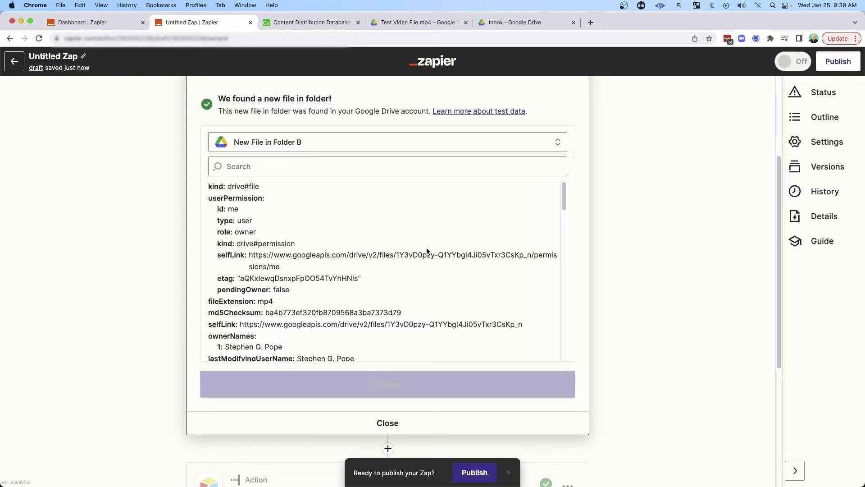
{"action": "left_click", "coordinate": [255, 142]}
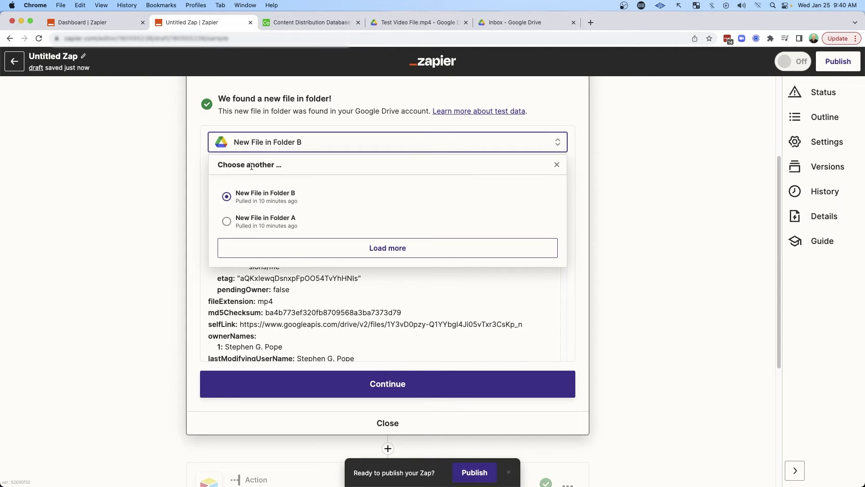
{"action": "left_click", "coordinate": [244, 220]}
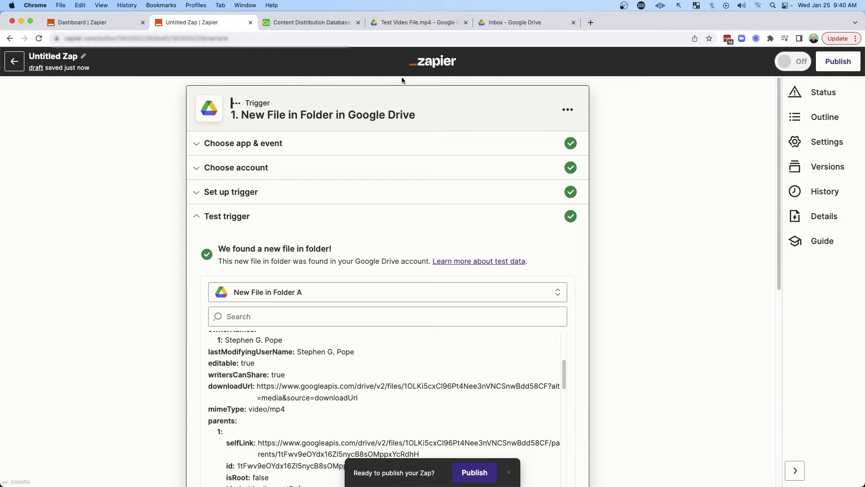
Compare the test video file in the Drive Inbox with the data of the trigger's New File in Folder A sample.
{"action": "left_click", "coordinate": [416, 23]}
{"action": "left_click", "coordinate": [486, 19]}
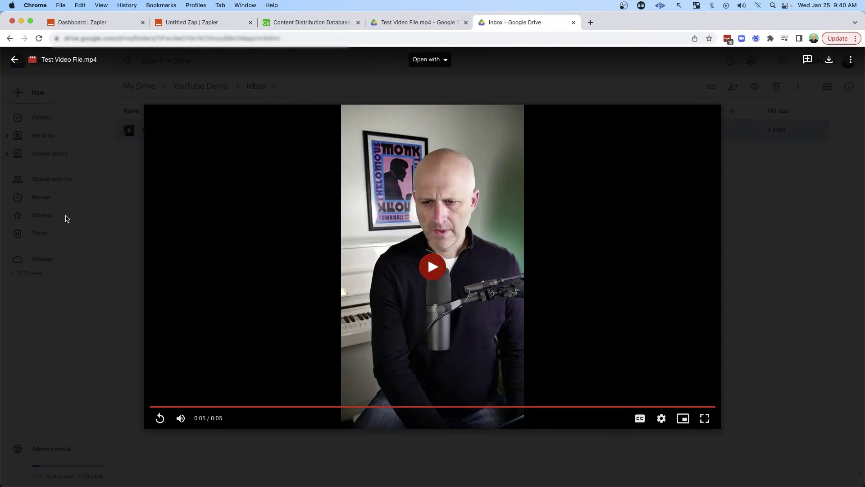
{"action": "key", "text": "Escape"}
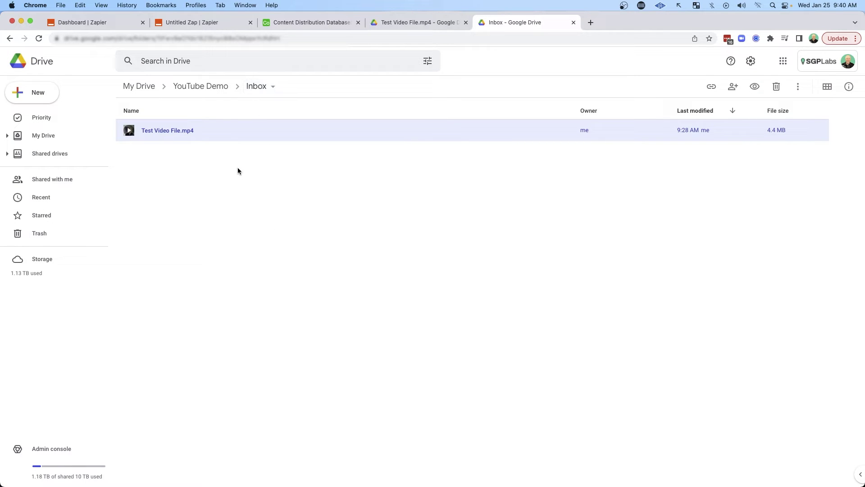
{"action": "left_click", "coordinate": [218, 23]}
{"action": "mouse_move", "coordinate": [66, 139]}
{"action": "left_mouse_down"}
{"action": "mouse_move", "coordinate": [178, 98]}
{"action": "mouse_move", "coordinate": [178, 251]}
{"action": "mouse_move", "coordinate": [172, 231]}
{"action": "left_mouse_up"}
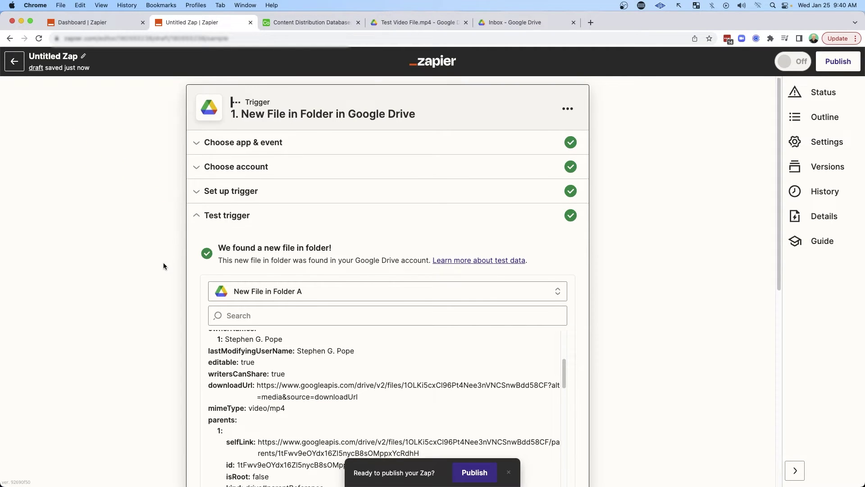
{"action": "scroll", "coordinate": [163, 263], "scroll_direction": "down", "scroll_amount": 3}
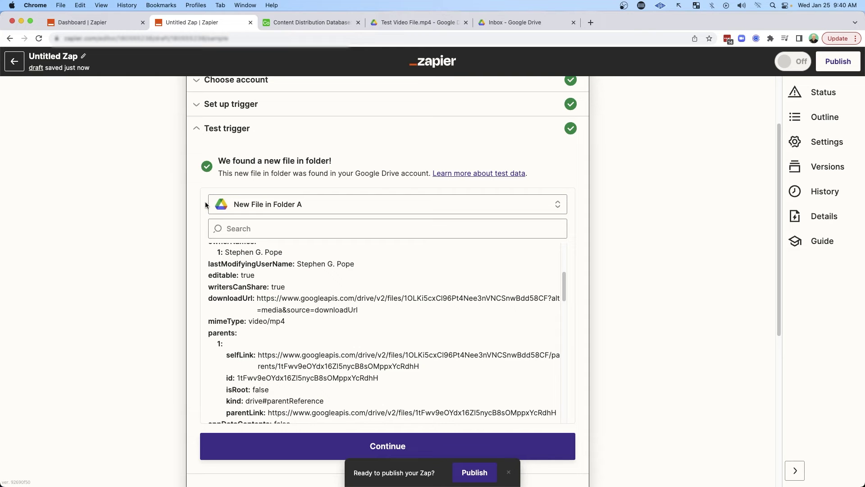
{"action": "scroll", "coordinate": [280, 294], "scroll_direction": "down", "scroll_amount": 4}
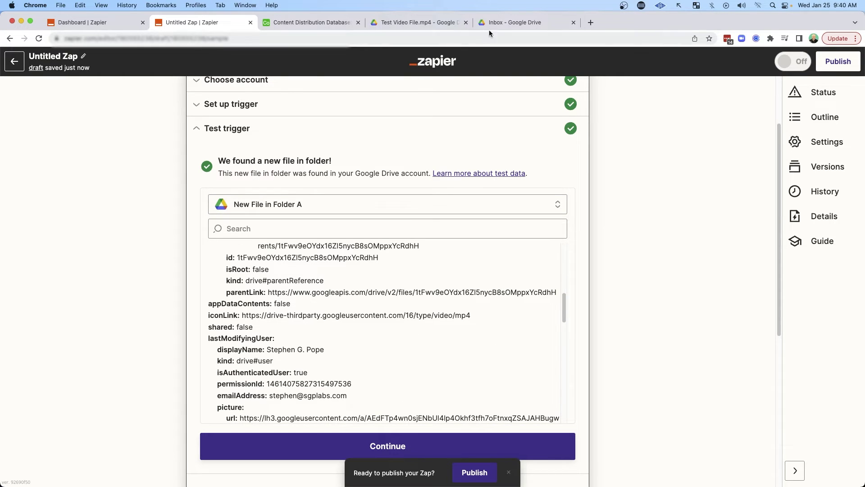
{"action": "scroll", "coordinate": [149, 235], "scroll_direction": "up", "scroll_amount": 3}
{"action": "left_click_drag", "start_coordinate": [120, 138], "coordinate": [169, 114]}
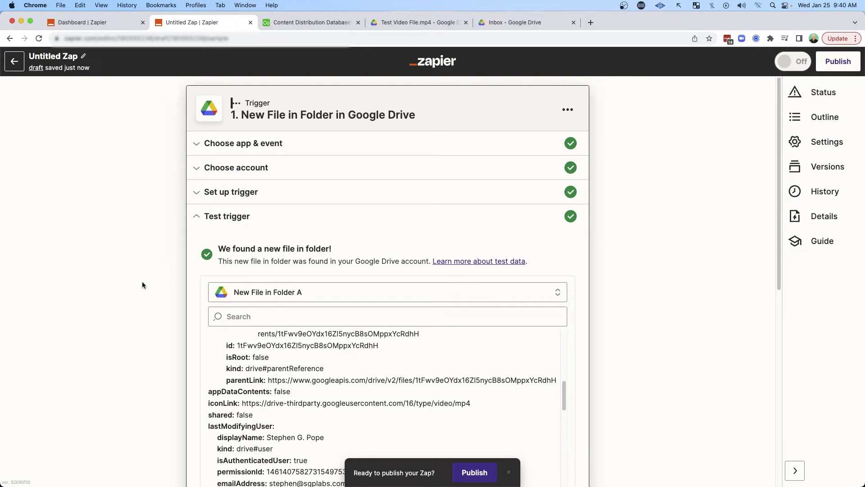
Confirm New File in Folder A as the trigger's test sample and continue to the Create Record in Airtable step.
{"action": "left_click", "coordinate": [273, 292]}
{"action": "mouse_move", "coordinate": [143, 180]}
{"action": "left_mouse_down"}
{"action": "mouse_move", "coordinate": [185, 191]}
{"action": "mouse_move", "coordinate": [201, 219]}
{"action": "left_mouse_up"}
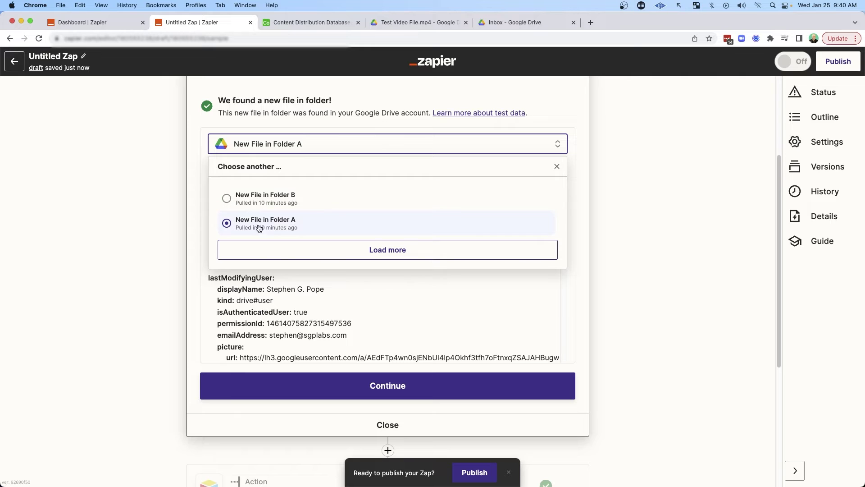
{"action": "left_click", "coordinate": [284, 223]}
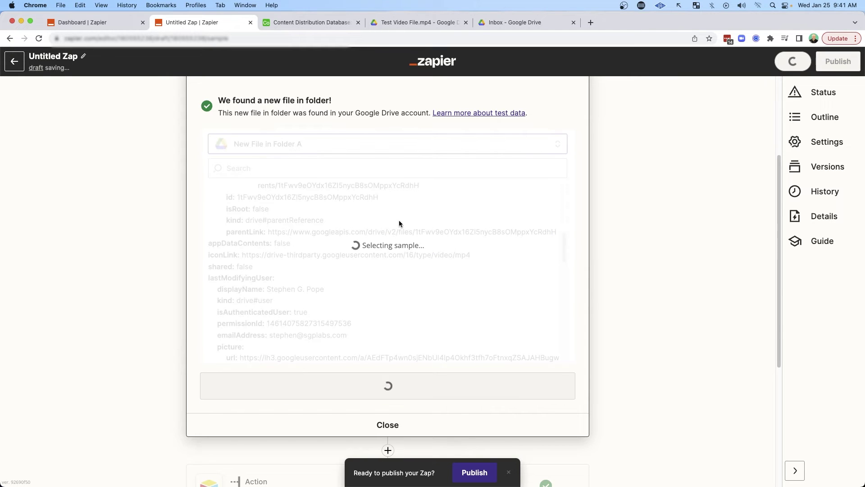
{"action": "scroll", "coordinate": [397, 293], "scroll_direction": "down", "scroll_amount": 2}
{"action": "left_click", "coordinate": [390, 386]}
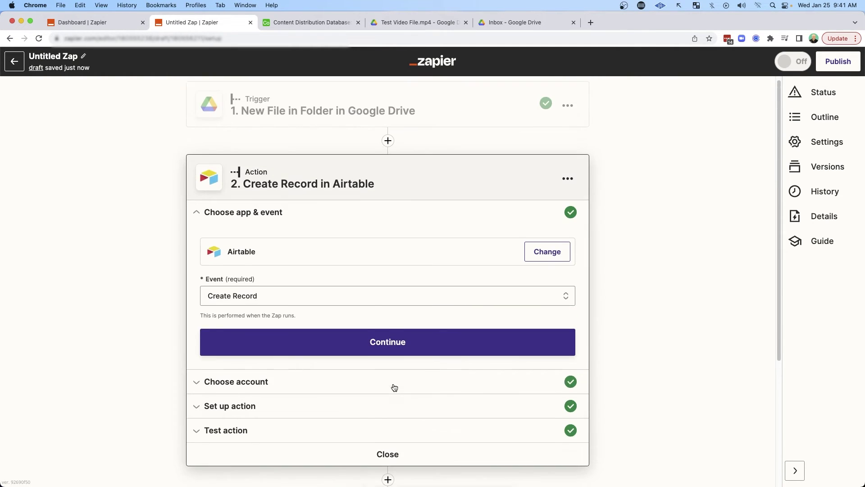
Retest the Create Record in Airtable action and check the new record in the Content Distribution Database.
{"action": "scroll", "coordinate": [165, 259], "scroll_direction": "down", "scroll_amount": 4}
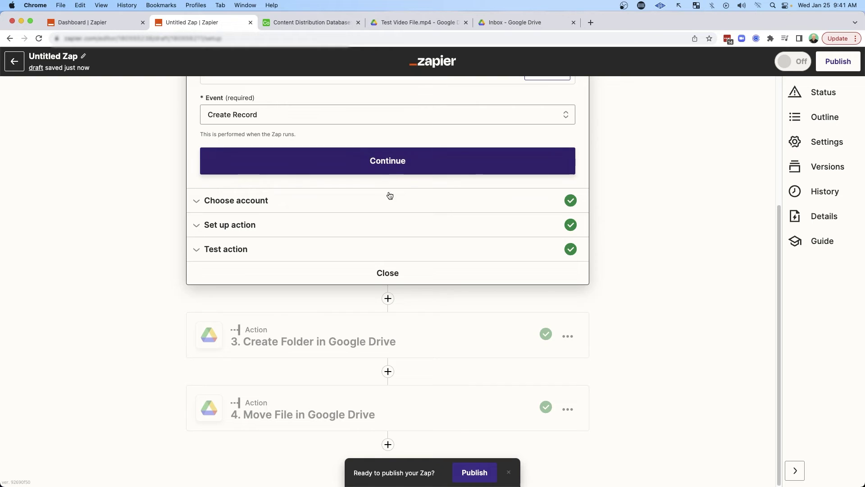
{"action": "left_click", "coordinate": [404, 175]}
{"action": "left_click", "coordinate": [246, 284]}
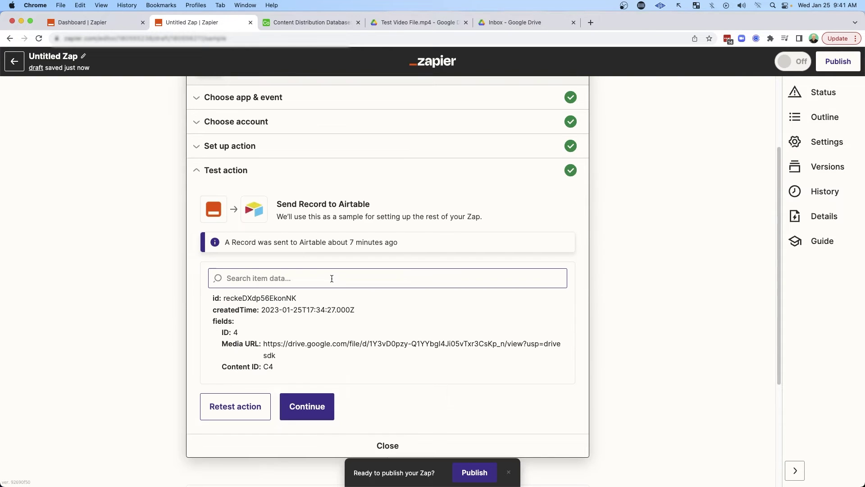
{"action": "scroll", "coordinate": [331, 282], "scroll_direction": "down", "scroll_amount": 4}
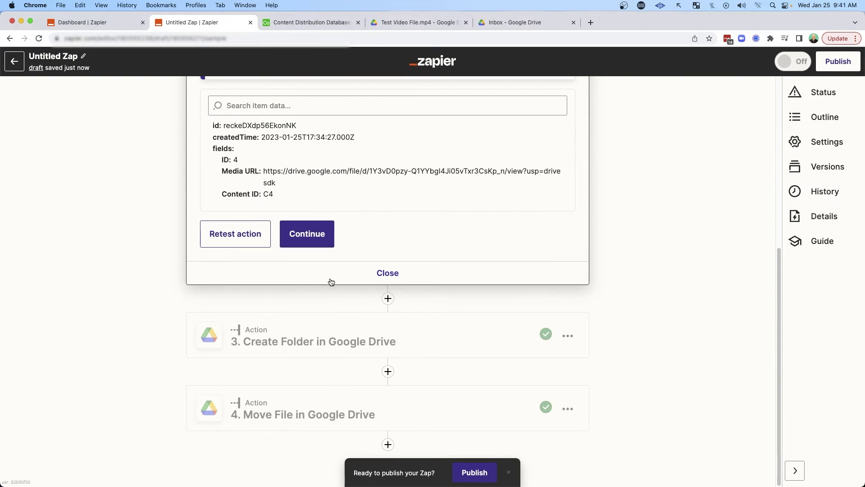
{"action": "left_click", "coordinate": [240, 239]}
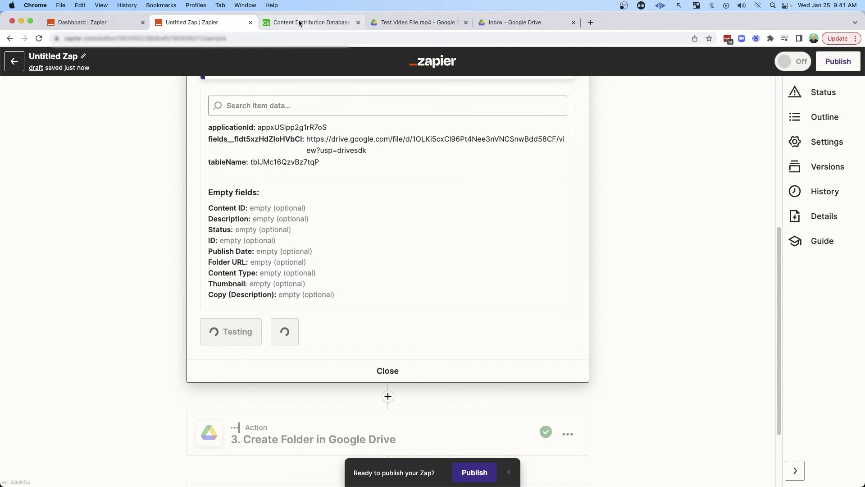
{"action": "left_click", "coordinate": [300, 22]}
{"action": "left_click_drag", "start_coordinate": [640, 111], "coordinate": [821, 106]}
{"action": "key", "text": "ctrl+shift+Tab"}
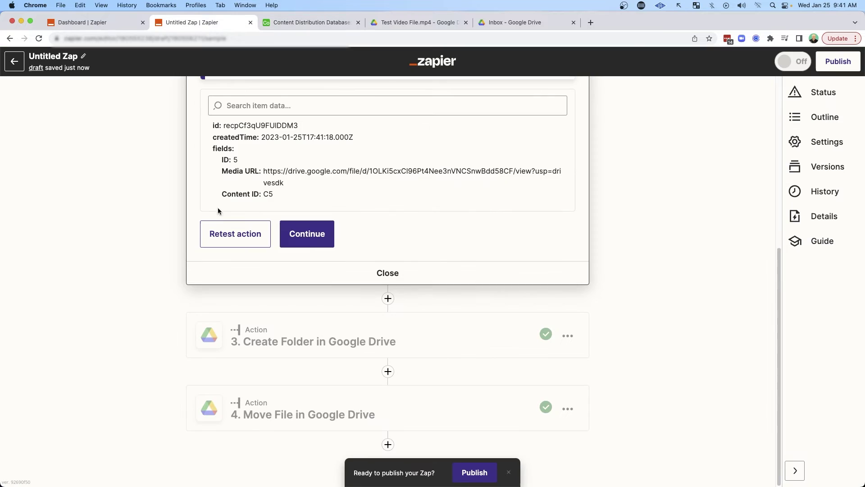
Check the Airtable content IDs, retest the Create Folder in Google Drive action, and continue to the Move File step.
{"action": "left_click", "coordinate": [305, 240]}
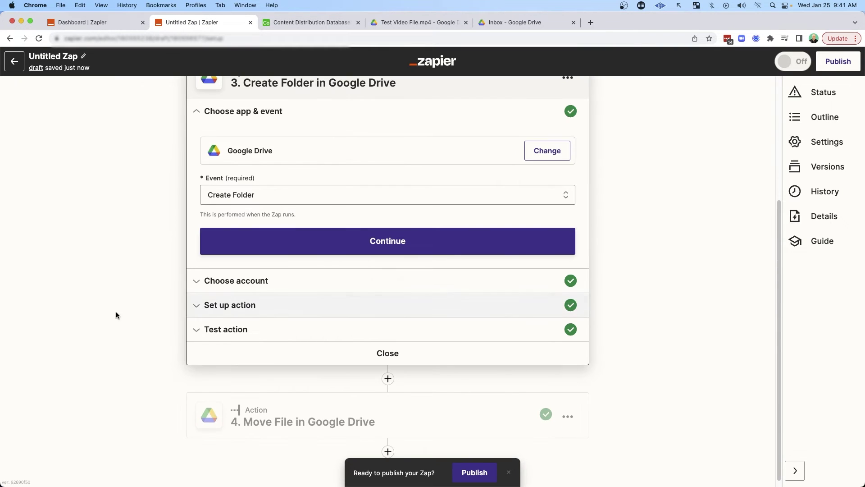
{"action": "left_click", "coordinate": [221, 329]}
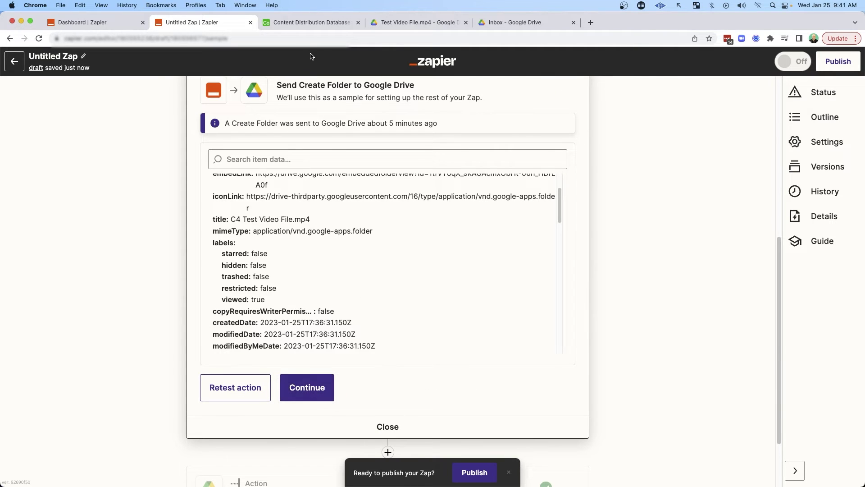
{"action": "left_click", "coordinate": [302, 24]}
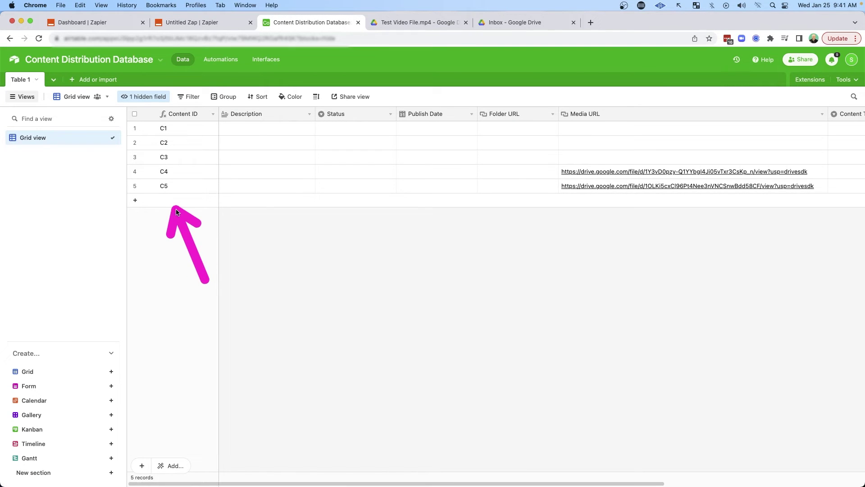
{"action": "left_click", "coordinate": [199, 23]}
{"action": "scroll", "coordinate": [107, 342], "scroll_direction": "down", "scroll_amount": 5}
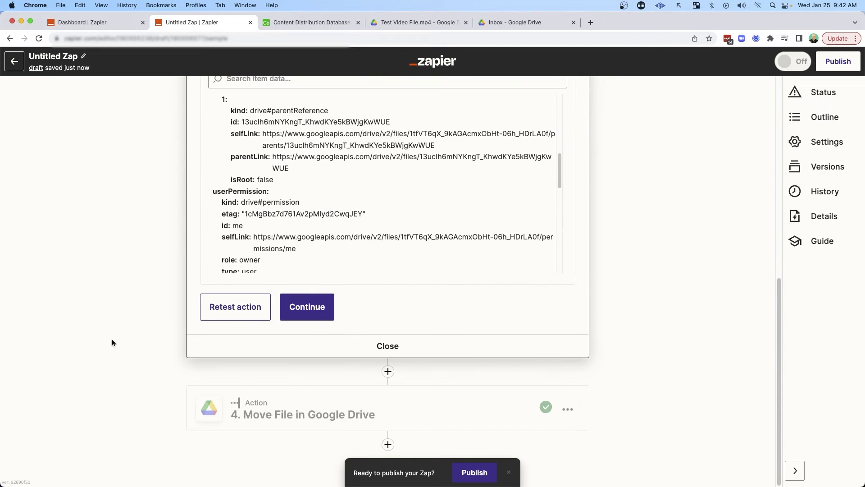
{"action": "left_click", "coordinate": [232, 306]}
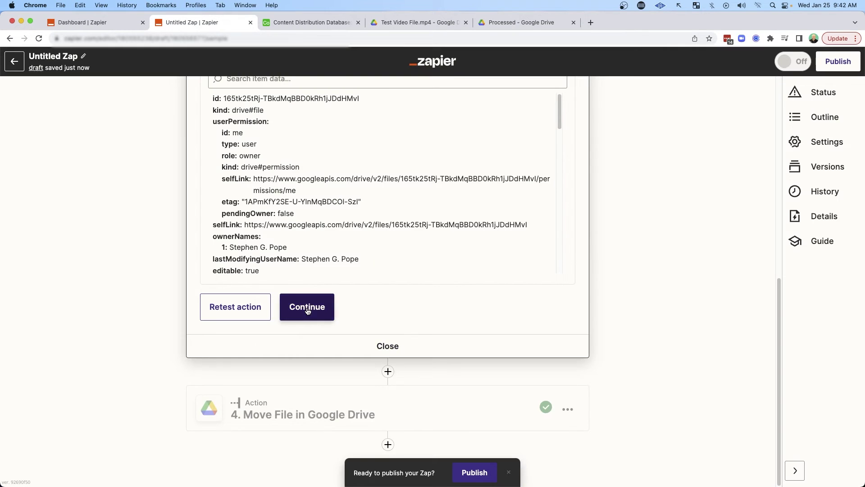
{"action": "left_click", "coordinate": [305, 306]}
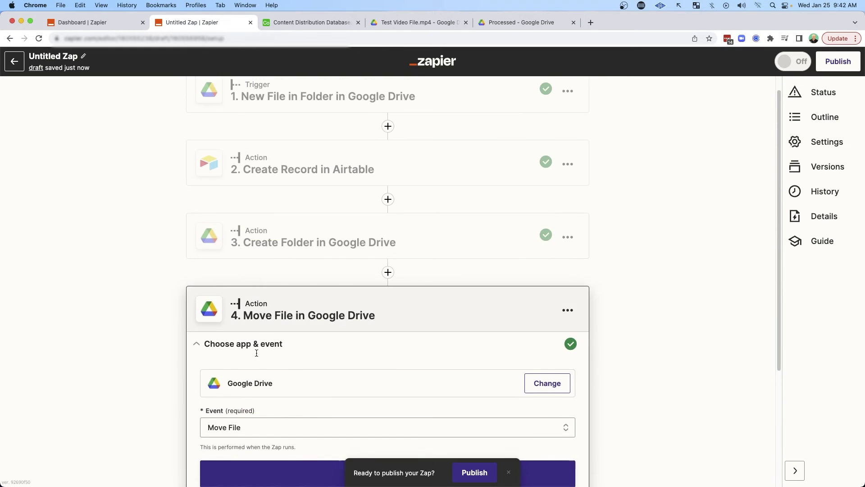
Retest the Move File in Google Drive action with the current sample data.
{"action": "left_click", "coordinate": [239, 392]}
{"action": "scroll", "coordinate": [138, 362], "scroll_direction": "down", "scroll_amount": 5}
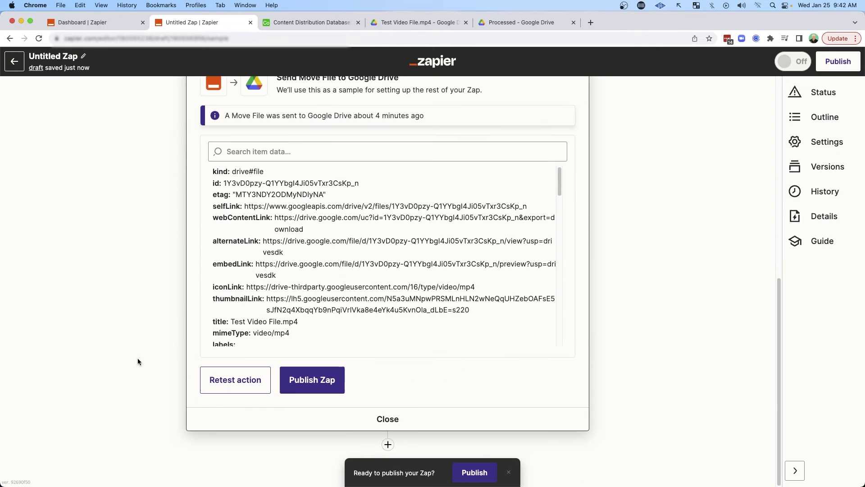
{"action": "left_click", "coordinate": [247, 382]}
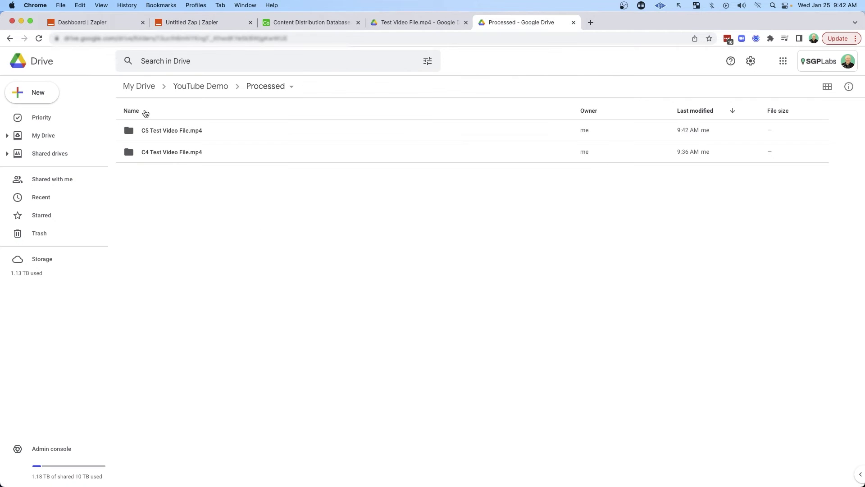
Check the C5 Test Video File.mp4 subfolder in Processed and the Inbox folder in Google Drive, and close the Move File step.
{"action": "double_click", "coordinate": [162, 130]}
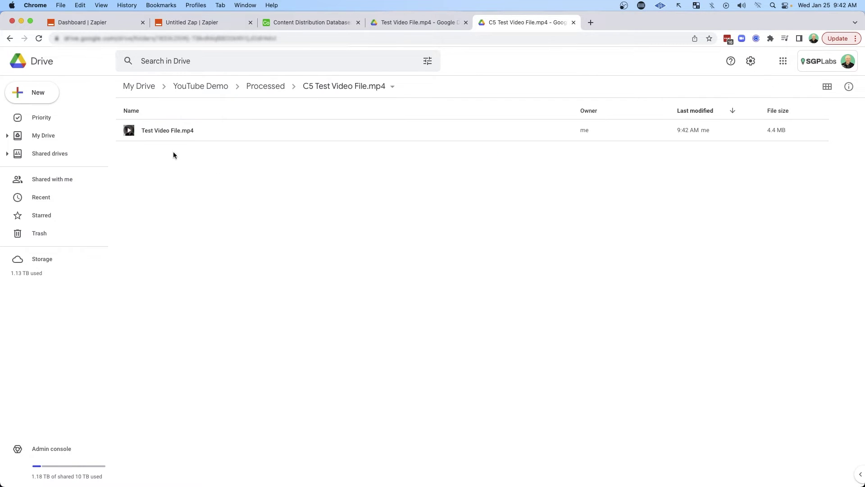
{"action": "left_click", "coordinate": [200, 86]}
{"action": "double_click", "coordinate": [158, 152]}
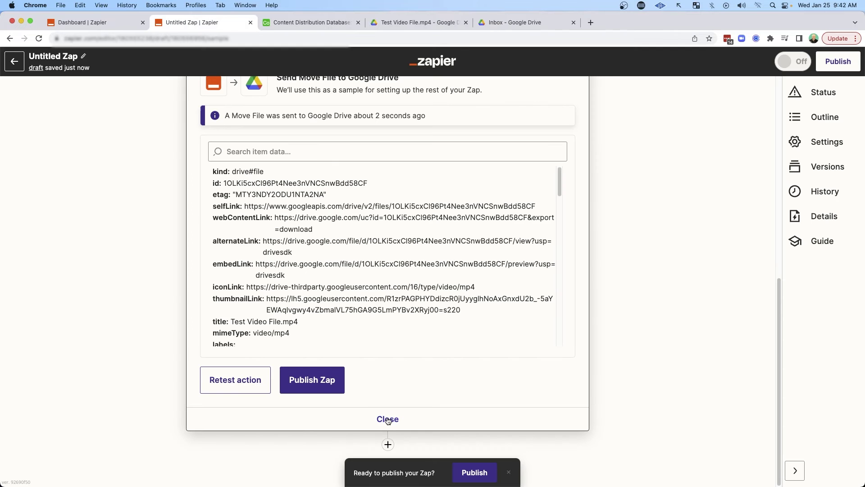
{"action": "left_click", "coordinate": [389, 419]}
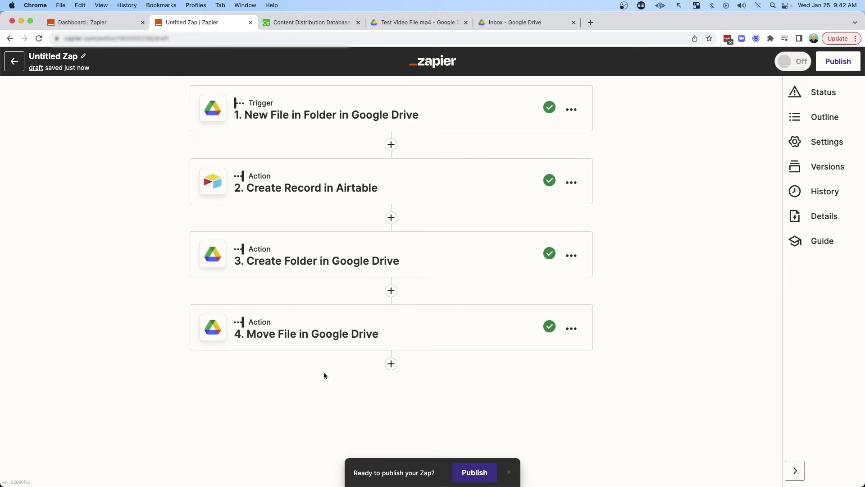
{"action": "mouse_move", "coordinate": [89, 133]}
{"action": "left_mouse_down"}
{"action": "mouse_move", "coordinate": [157, 106]}
{"action": "mouse_move", "coordinate": [166, 336]}
{"action": "left_mouse_up"}
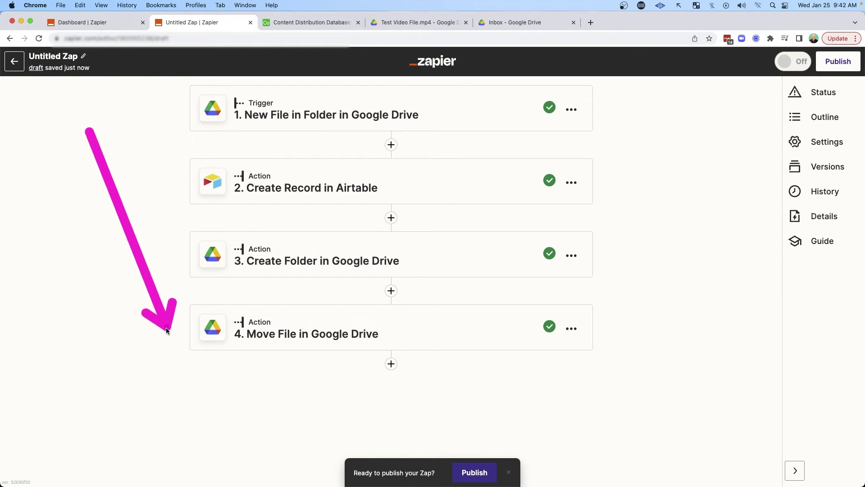
{"action": "left_click", "coordinate": [269, 111]}
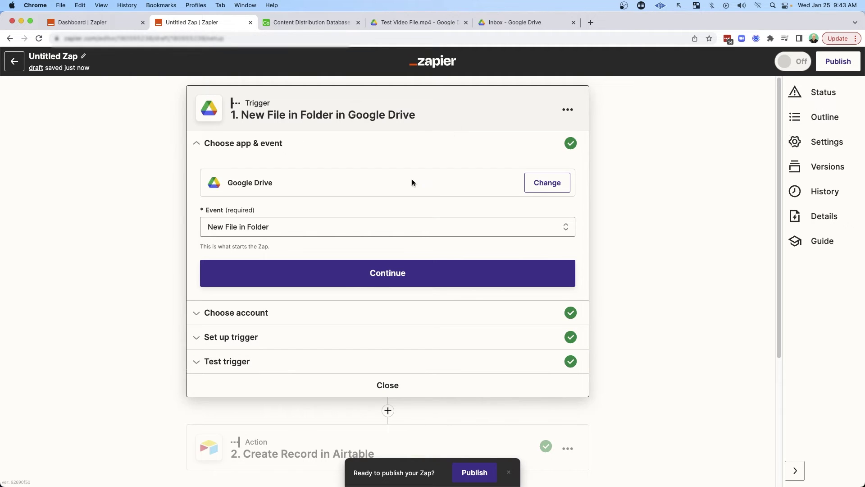
{"action": "key", "text": "Escape"}
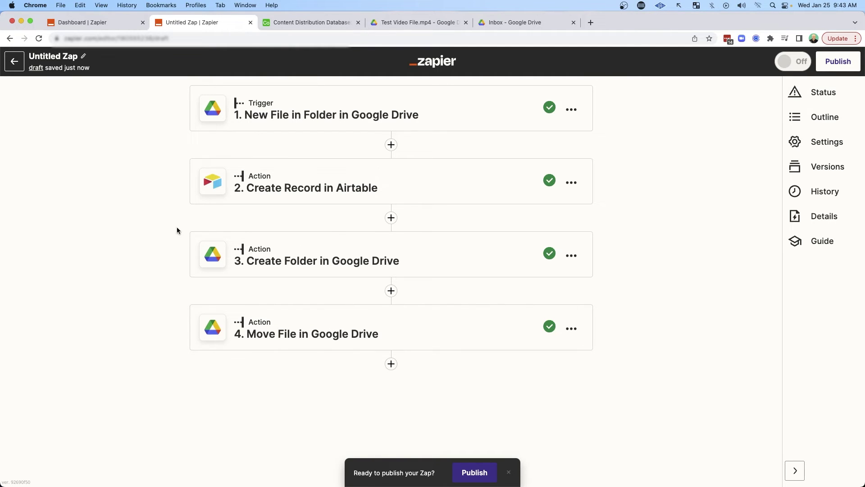
{"action": "mouse_move", "coordinate": [57, 177]}
{"action": "left_mouse_down"}
{"action": "mouse_move", "coordinate": [147, 174]}
{"action": "mouse_move", "coordinate": [178, 185]}
{"action": "left_mouse_up"}
{"action": "left_click_drag", "start_coordinate": [81, 251], "coordinate": [173, 256]}
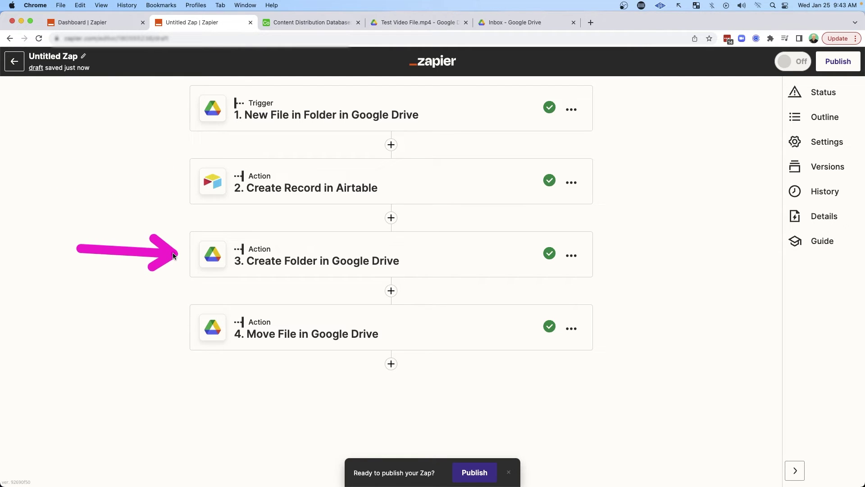
{"action": "mouse_move", "coordinate": [79, 247]}
{"action": "left_mouse_down"}
{"action": "mouse_move", "coordinate": [135, 272]}
{"action": "mouse_move", "coordinate": [131, 293]}
{"action": "mouse_move", "coordinate": [177, 321]}
{"action": "left_mouse_up"}
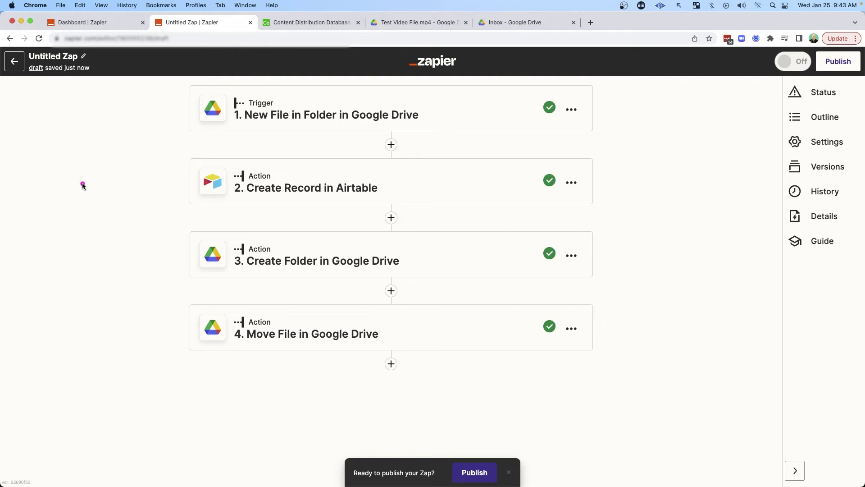
{"action": "mouse_move", "coordinate": [81, 185]}
{"action": "left_mouse_down"}
{"action": "mouse_move", "coordinate": [163, 188]}
{"action": "mouse_move", "coordinate": [174, 203]}
{"action": "mouse_move", "coordinate": [168, 332]}
{"action": "mouse_move", "coordinate": [164, 261]}
{"action": "mouse_move", "coordinate": [180, 186]}
{"action": "left_mouse_up"}
Add an Airtable action with the Update Record event after the Move File step.
{"action": "left_click", "coordinate": [391, 364]}
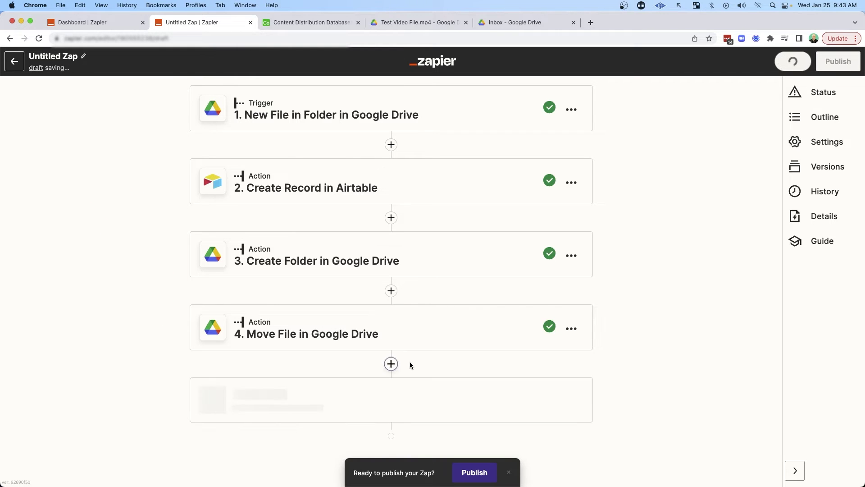
{"action": "scroll", "coordinate": [383, 376], "scroll_direction": "down", "scroll_amount": 4}
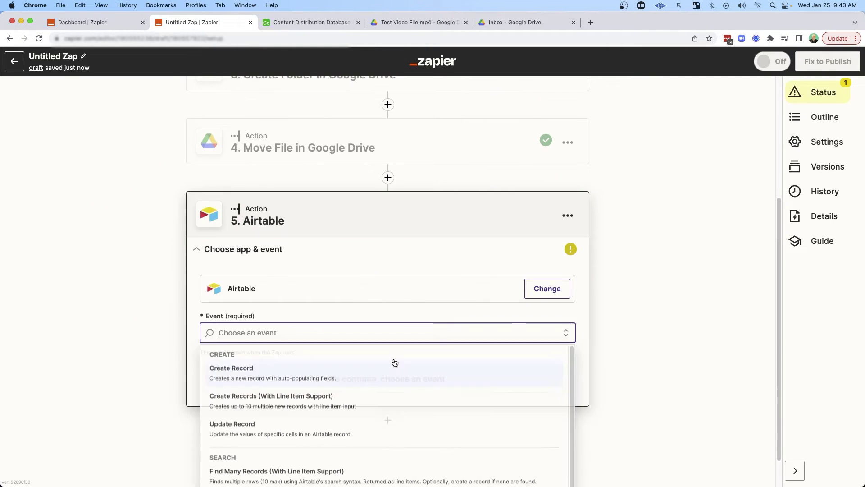
{"action": "scroll", "coordinate": [355, 353], "scroll_direction": "down", "scroll_amount": 1}
{"action": "left_click", "coordinate": [272, 421]}
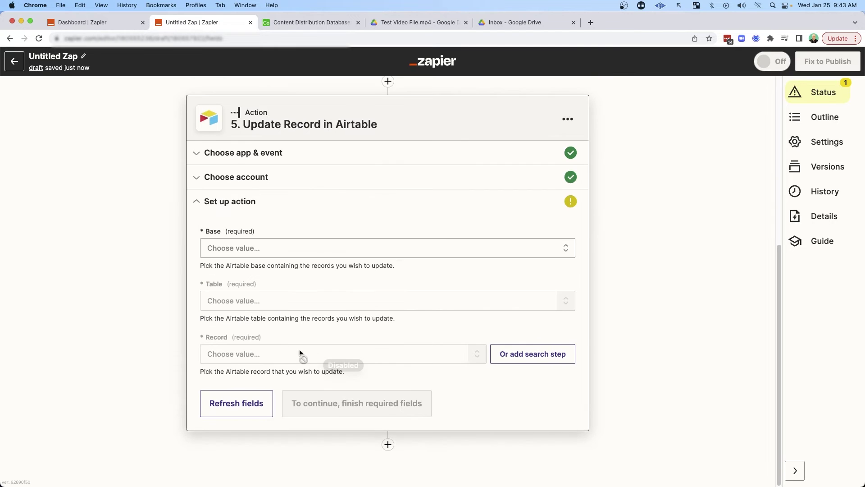
Set the Update Record action's base to Content Distribution Database and its table to Table 1.
{"action": "left_click", "coordinate": [245, 257]}
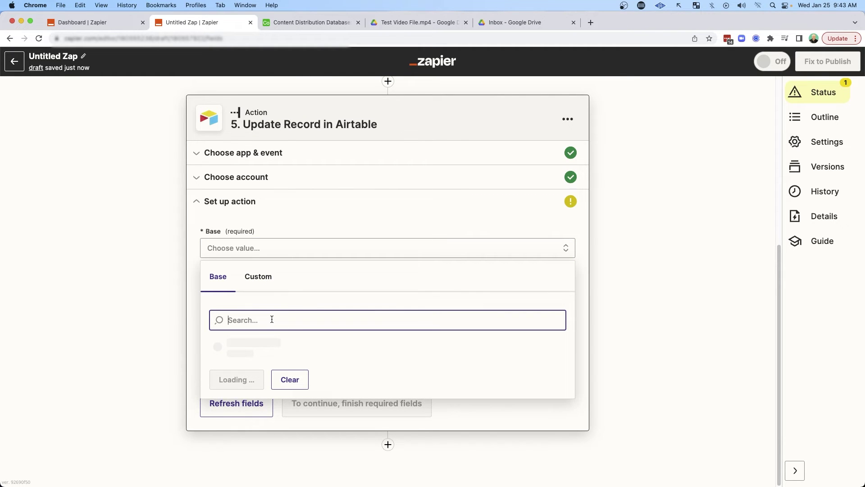
{"action": "type", "text": "Content "}
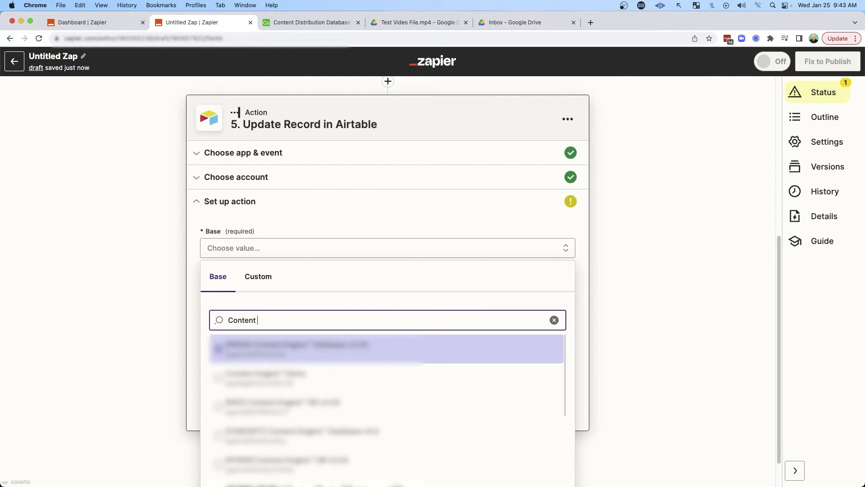
{"action": "type", "text": "Dis"}
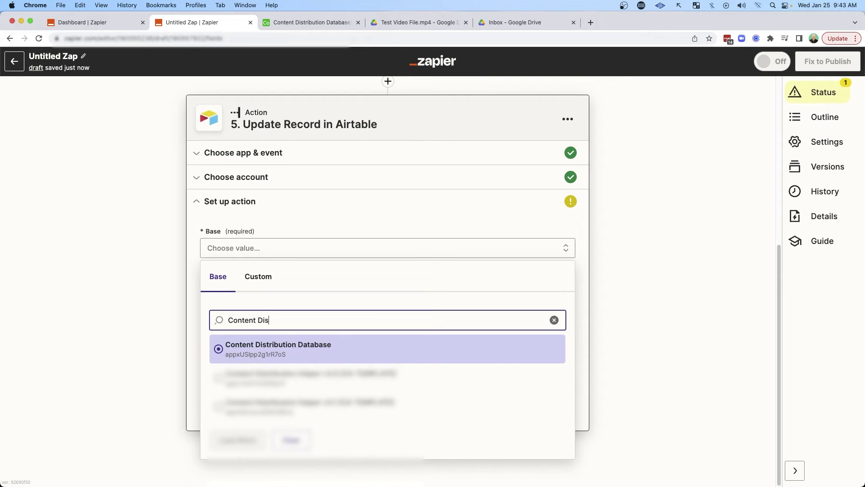
{"action": "left_click", "coordinate": [269, 352]}
{"action": "left_click", "coordinate": [234, 306]}
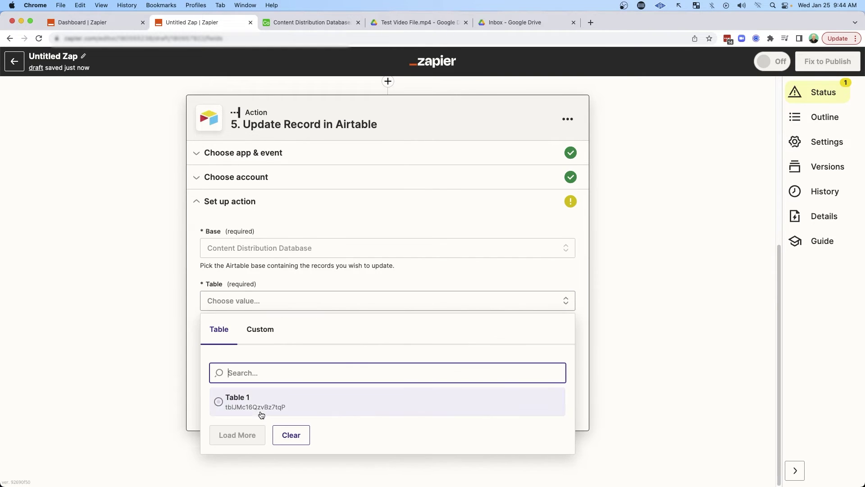
{"action": "left_click", "coordinate": [232, 401]}
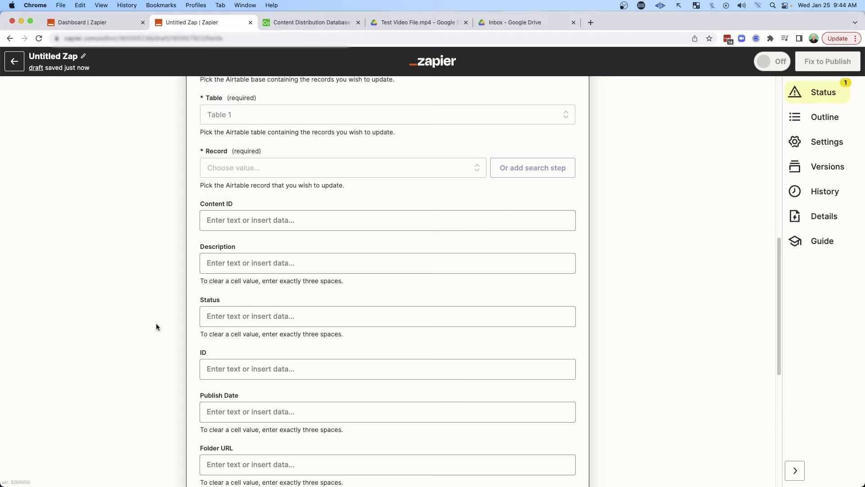
Set the record to update to a custom value, the ID from the Create Record in Airtable step.
{"action": "scroll", "coordinate": [156, 326], "scroll_direction": "up", "scroll_amount": 3}
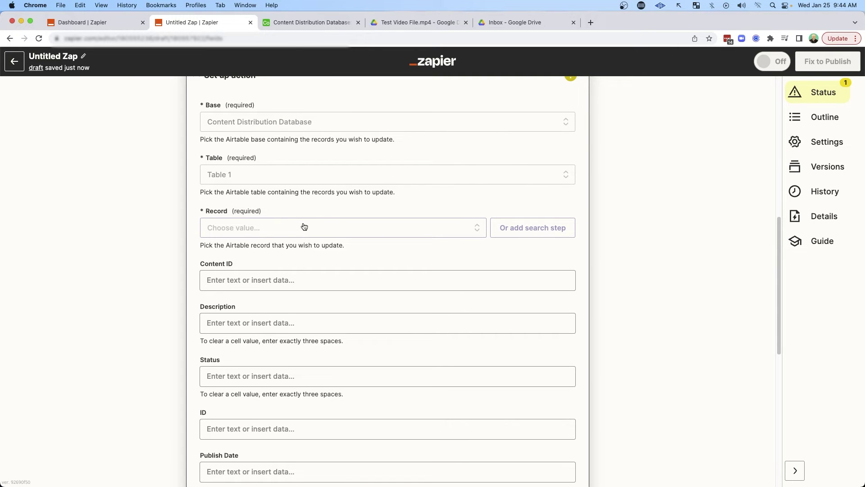
{"action": "scroll", "coordinate": [238, 229], "scroll_direction": "up", "scroll_amount": 10}
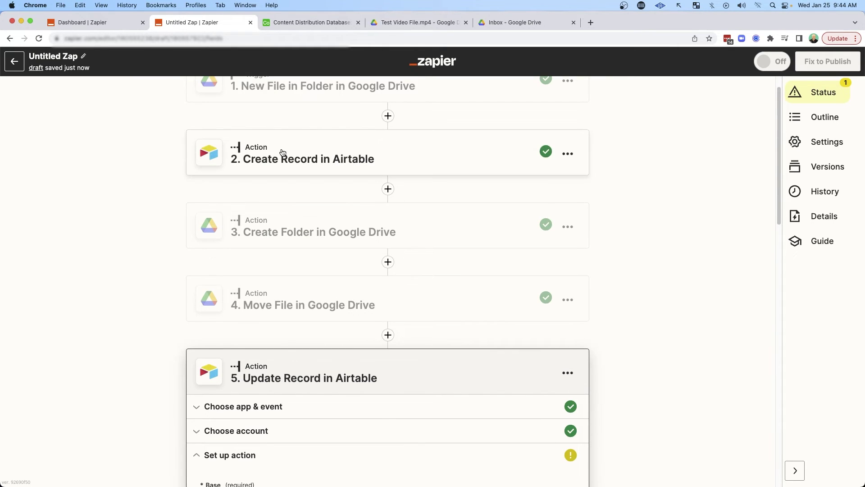
{"action": "scroll", "coordinate": [222, 354], "scroll_direction": "down", "scroll_amount": 5}
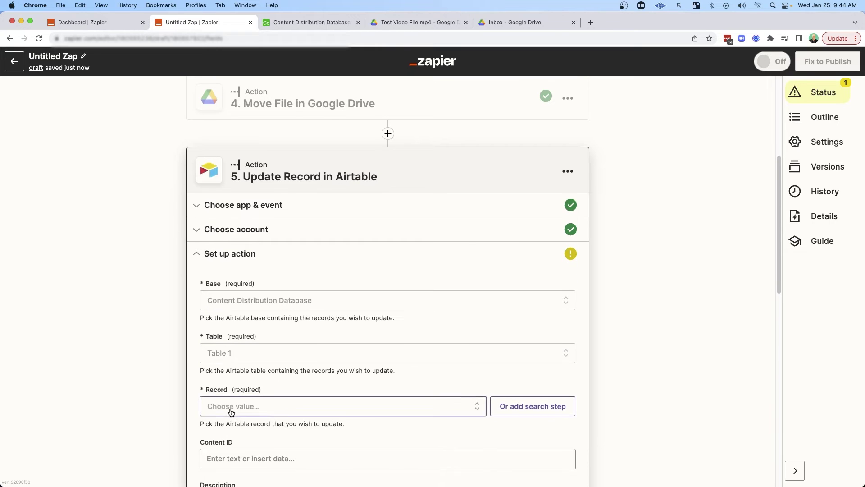
{"action": "left_click", "coordinate": [277, 406]}
{"action": "left_click", "coordinate": [267, 434]}
{"action": "scroll", "coordinate": [392, 388], "scroll_direction": "down", "scroll_amount": 5}
{"action": "left_click", "coordinate": [253, 317]}
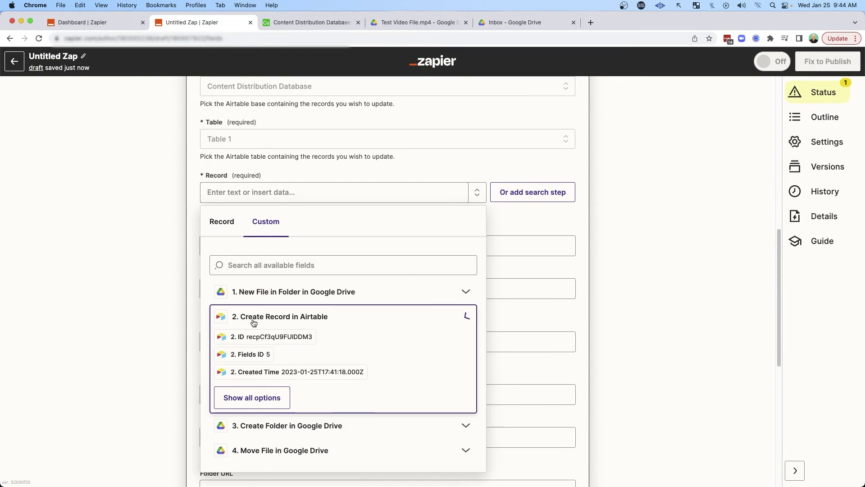
{"action": "left_click", "coordinate": [265, 325]}
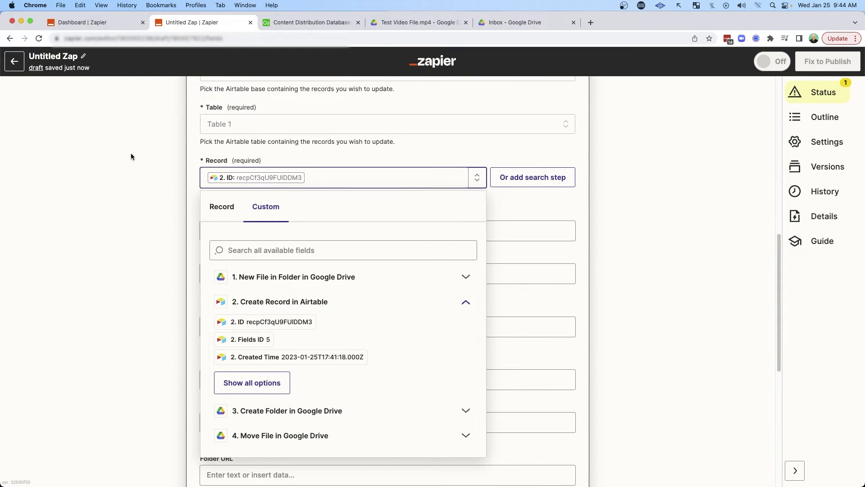
{"action": "left_click", "coordinate": [117, 153]}
Map the Description field to the Title from the New File in Folder trigger.
{"action": "scroll", "coordinate": [236, 207], "scroll_direction": "down", "scroll_amount": 5}
{"action": "scroll", "coordinate": [244, 207], "scroll_direction": "up", "scroll_amount": 4}
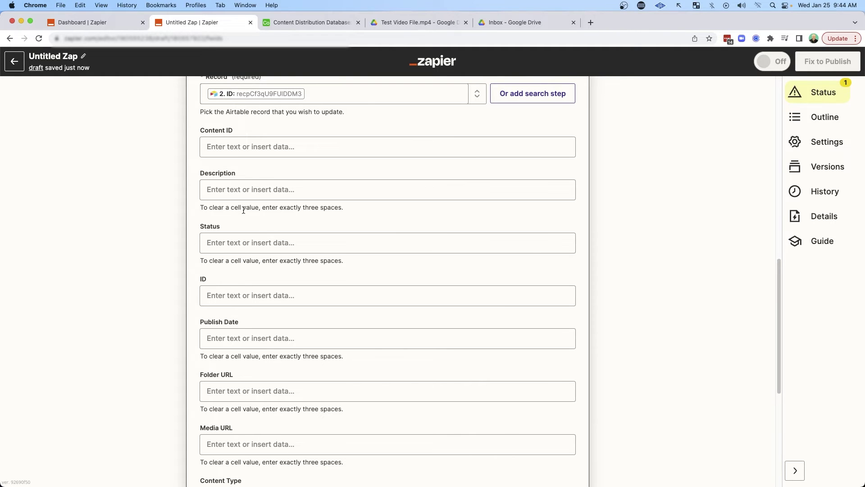
{"action": "scroll", "coordinate": [237, 201], "scroll_direction": "up", "scroll_amount": 3}
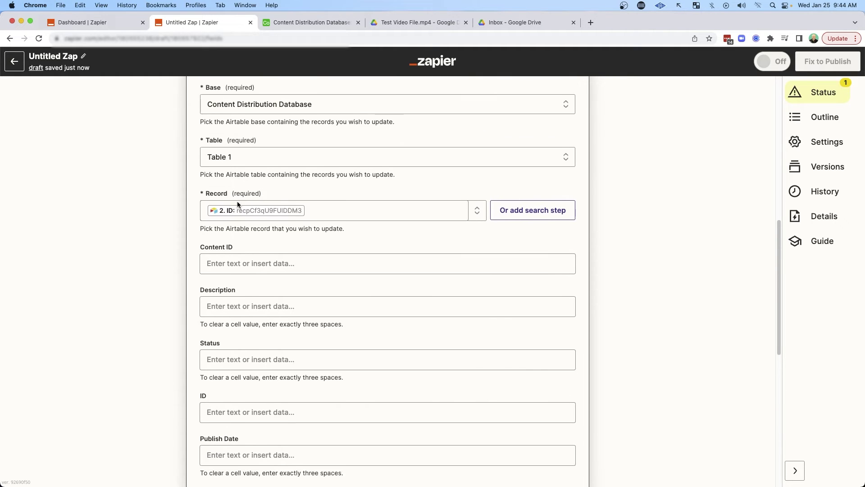
{"action": "left_click", "coordinate": [231, 312]}
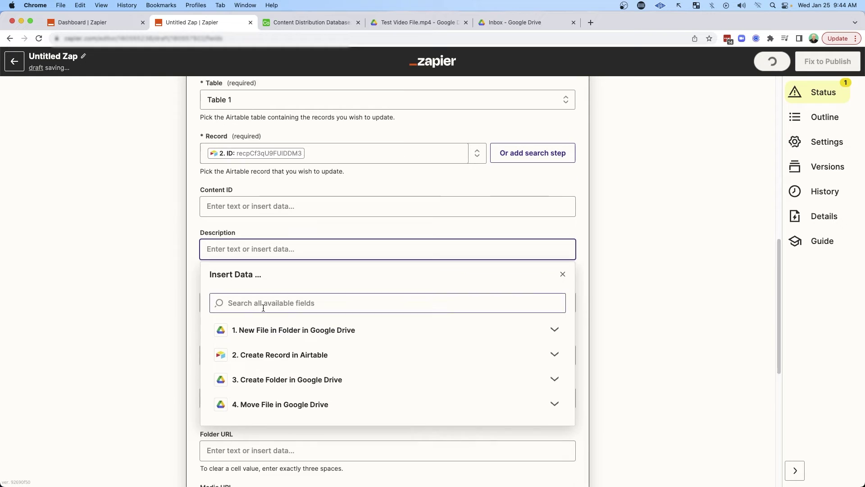
{"action": "left_click", "coordinate": [287, 321]}
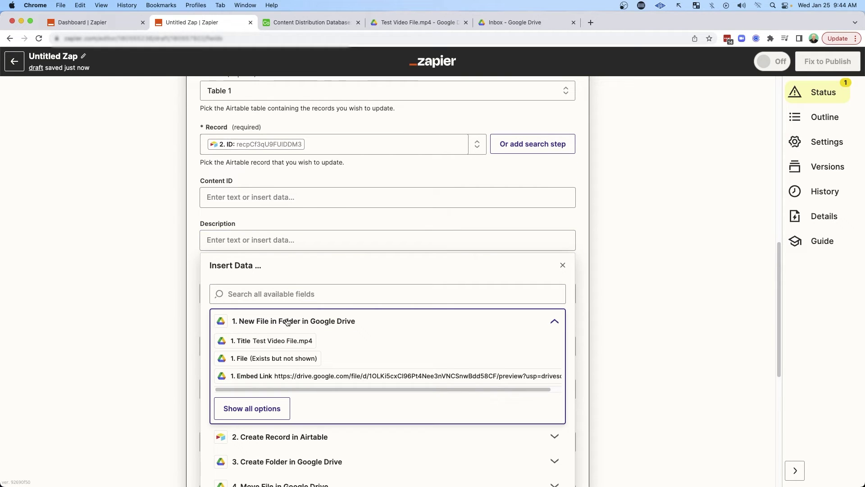
{"action": "left_click", "coordinate": [277, 344]}
{"action": "left_click", "coordinate": [153, 227]}
Map the Folder URL field to the Alternate Link from the Create Folder in Google Drive step.
{"action": "scroll", "coordinate": [180, 235], "scroll_direction": "down", "scroll_amount": 3}
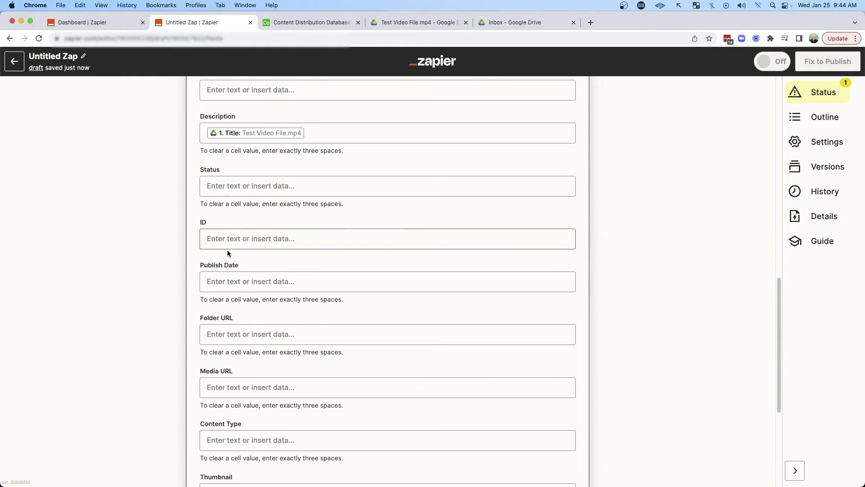
{"action": "scroll", "coordinate": [227, 250], "scroll_direction": "down", "scroll_amount": 2}
{"action": "left_click", "coordinate": [220, 272]}
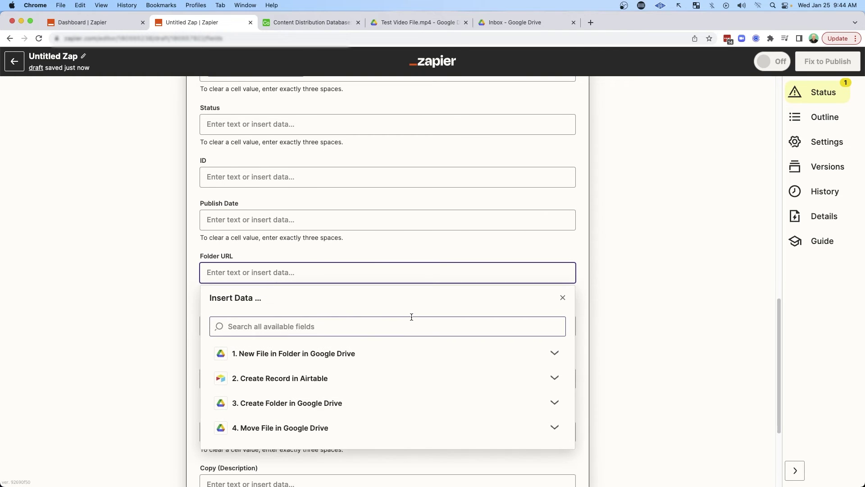
{"action": "scroll", "coordinate": [411, 317], "scroll_direction": "down", "scroll_amount": 2}
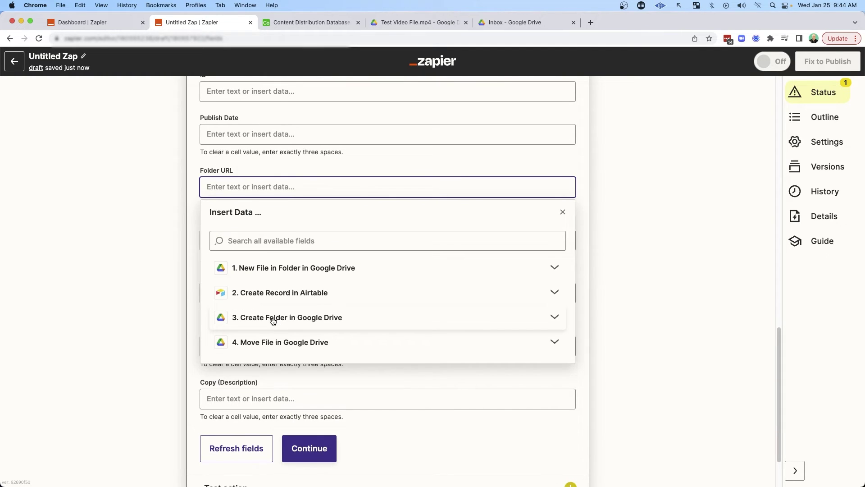
{"action": "left_click", "coordinate": [301, 319]}
{"action": "left_click", "coordinate": [294, 333]}
{"action": "scroll", "coordinate": [412, 323], "scroll_direction": "down", "scroll_amount": 12}
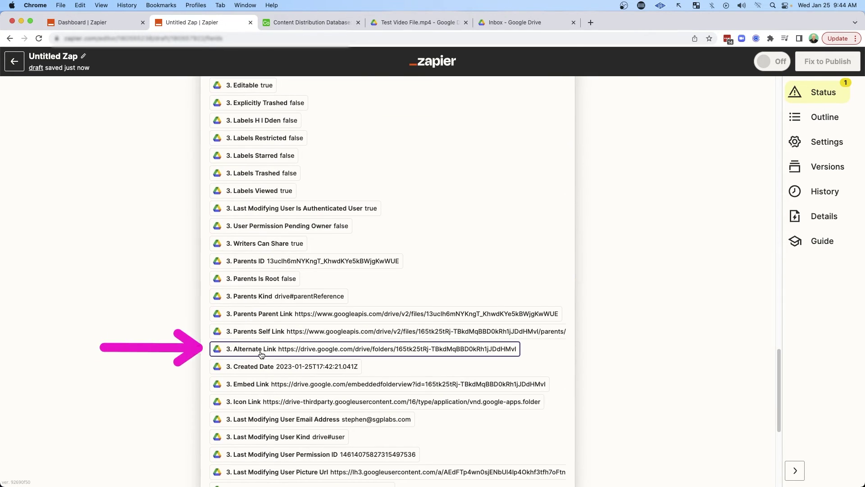
{"action": "left_click", "coordinate": [218, 349]}
{"action": "left_click", "coordinate": [113, 247]}
{"action": "scroll", "coordinate": [228, 203], "scroll_direction": "down", "scroll_amount": 5}
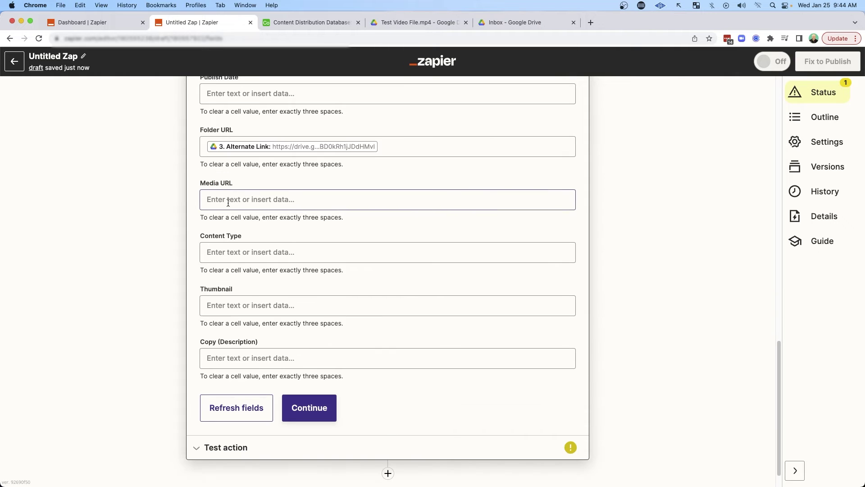
{"action": "scroll", "coordinate": [195, 236], "scroll_direction": "up", "scroll_amount": 12}
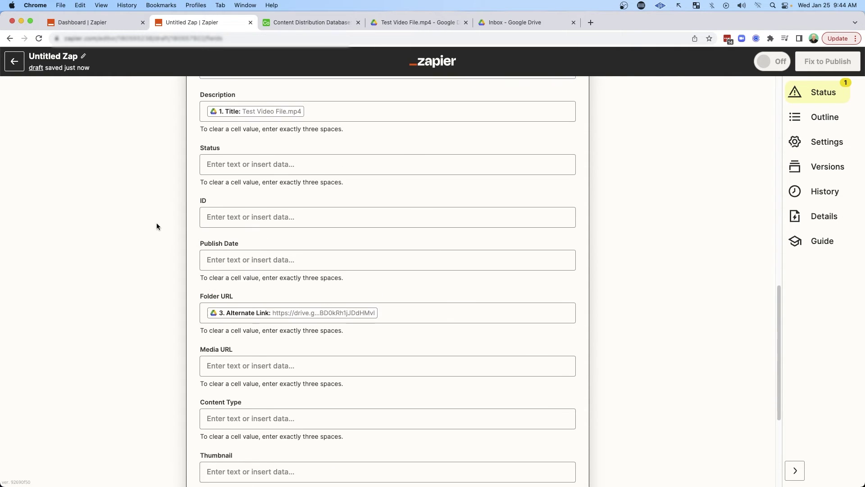
{"action": "scroll", "coordinate": [254, 175], "scroll_direction": "up", "scroll_amount": 8}
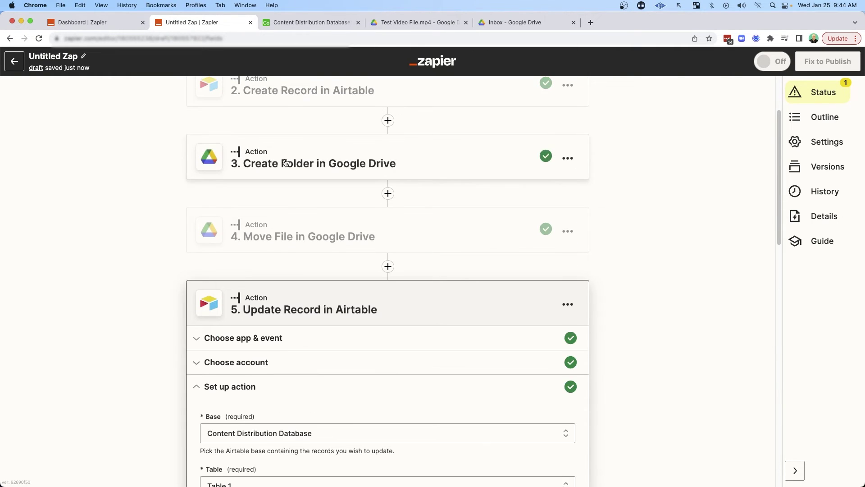
{"action": "scroll", "coordinate": [301, 113], "scroll_direction": "down", "scroll_amount": 14}
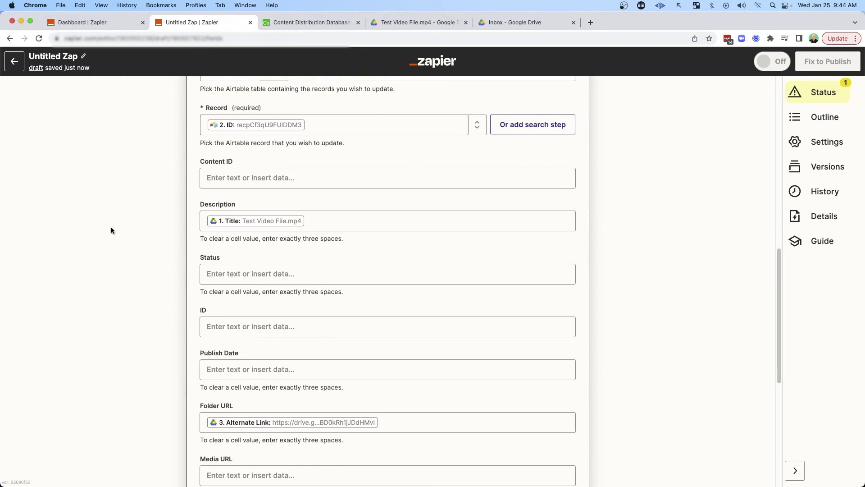
Test the Update Record action and check the C5 record in the Content Distribution Database.
{"action": "scroll", "coordinate": [128, 224], "scroll_direction": "down", "scroll_amount": 2}
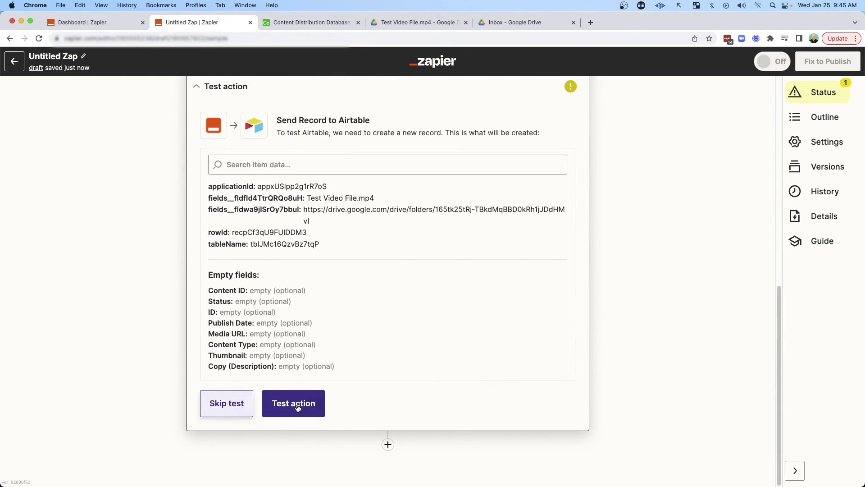
{"action": "left_click", "coordinate": [296, 406]}
{"action": "left_click", "coordinate": [311, 22]}
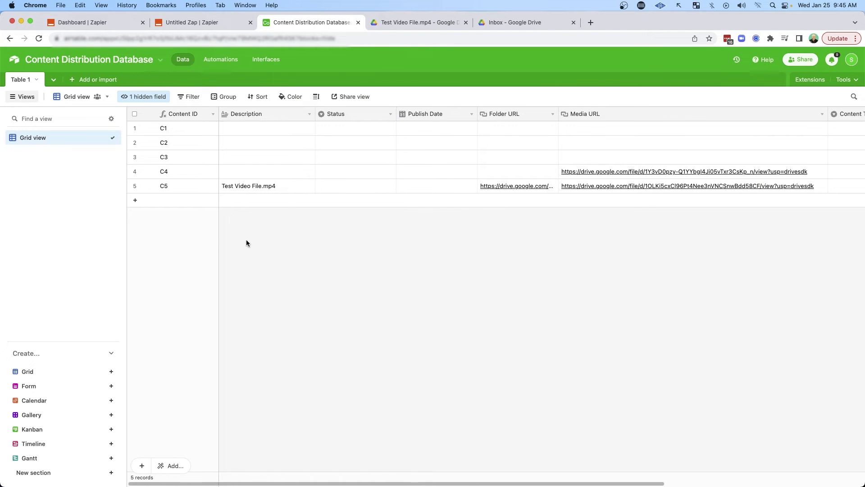
{"action": "mouse_move", "coordinate": [270, 269]}
{"action": "left_mouse_down"}
{"action": "mouse_move", "coordinate": [247, 228]}
{"action": "mouse_move", "coordinate": [353, 205]}
{"action": "mouse_move", "coordinate": [473, 208]}
{"action": "mouse_move", "coordinate": [251, 199]}
{"action": "left_mouse_up"}
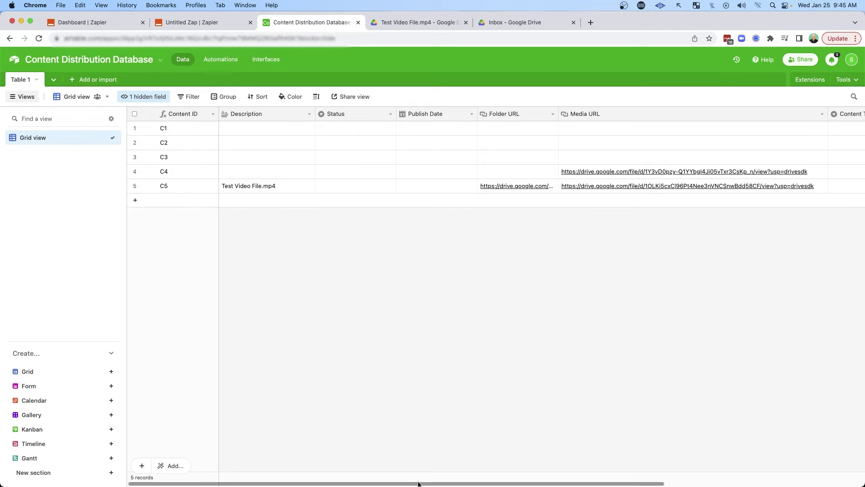
Publish the Zap from its Update Record step in Zapier.
{"action": "left_click", "coordinate": [213, 22]}
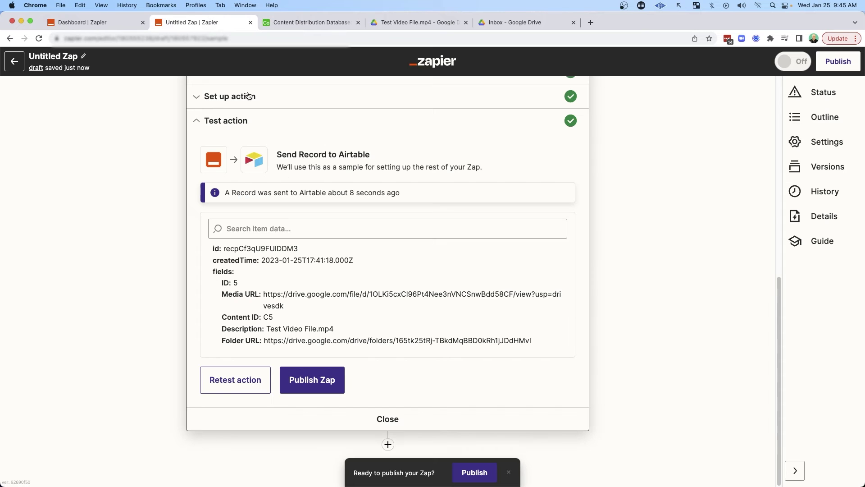
{"action": "left_click", "coordinate": [312, 384]}
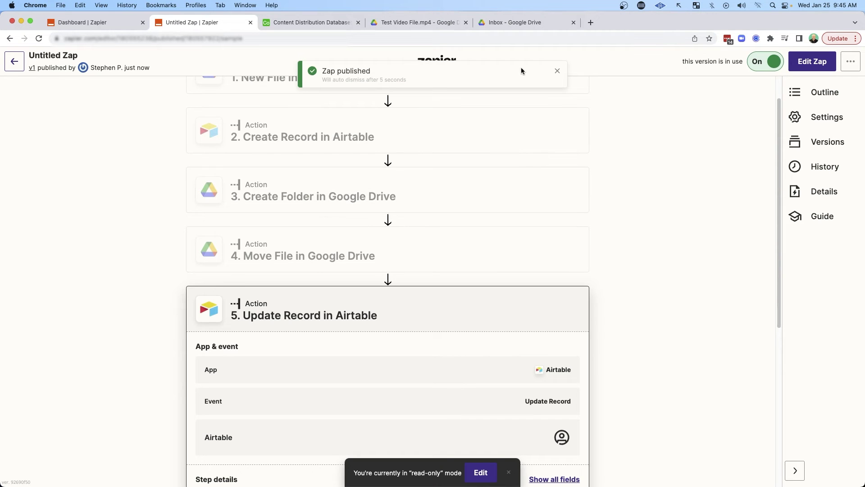
Upload Test Video File #2.mp4 from Finder into the Inbox folder in Google Drive.
{"action": "left_click", "coordinate": [502, 22]}
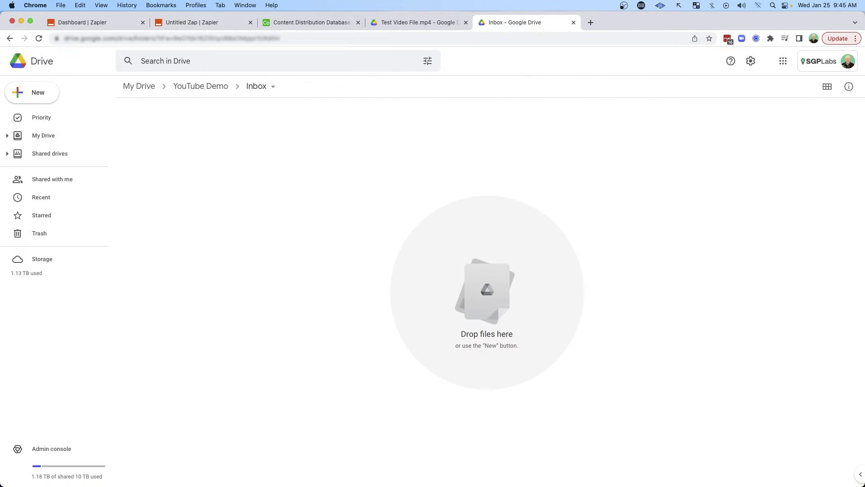
{"action": "key", "text": "super+Tab"}
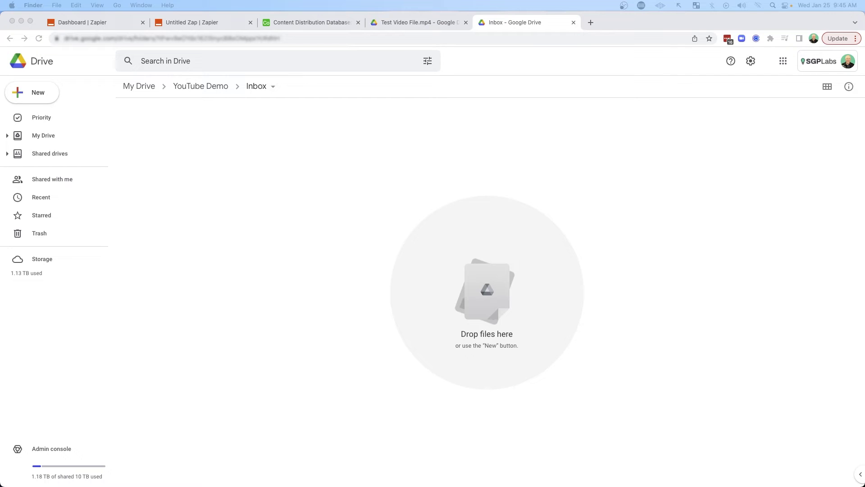
{"action": "left_click_drag", "start_coordinate": [792, 40], "coordinate": [355, 227]}
Review the steps and Update Record details of the published Zap in Zapier.
{"action": "left_click", "coordinate": [192, 22]}
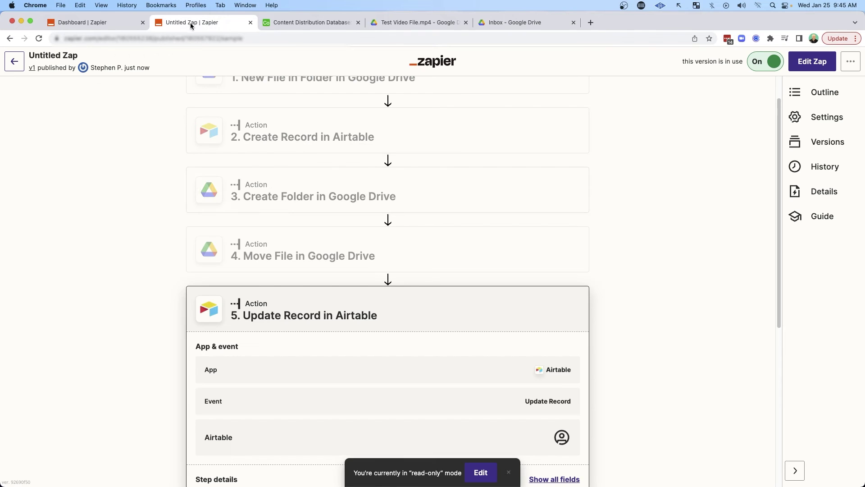
{"action": "scroll", "coordinate": [288, 176], "scroll_direction": "down", "scroll_amount": 1}
{"action": "scroll", "coordinate": [289, 284], "scroll_direction": "down", "scroll_amount": 4}
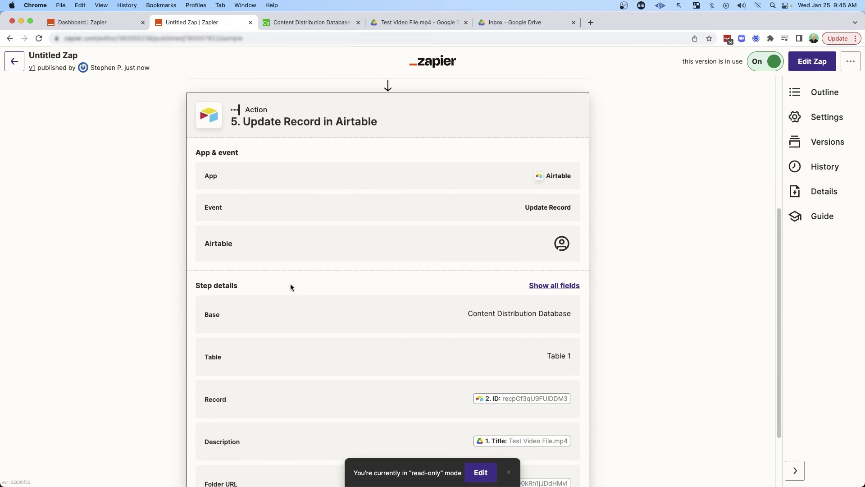
{"action": "scroll", "coordinate": [291, 283], "scroll_direction": "up", "scroll_amount": 5}
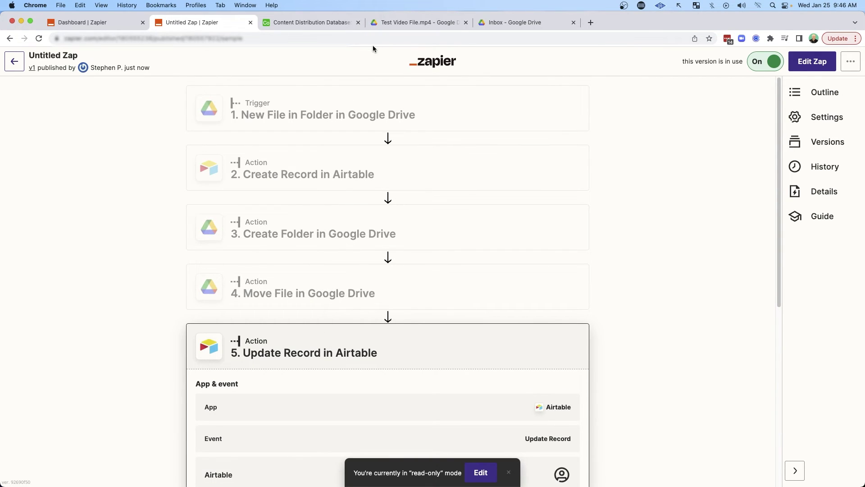
Open record C6's Folder URL from Airtable and check the Processed and Inbox folders in Google Drive.
{"action": "left_click", "coordinate": [307, 22]}
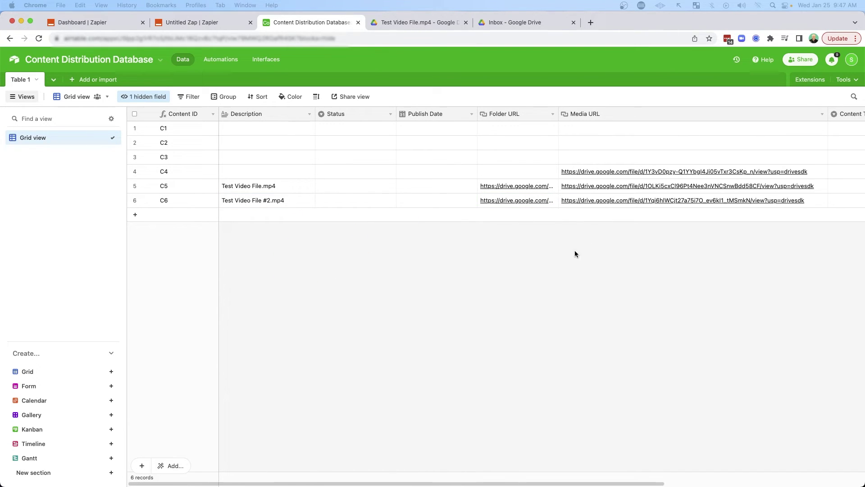
{"action": "left_click", "coordinate": [514, 201]}
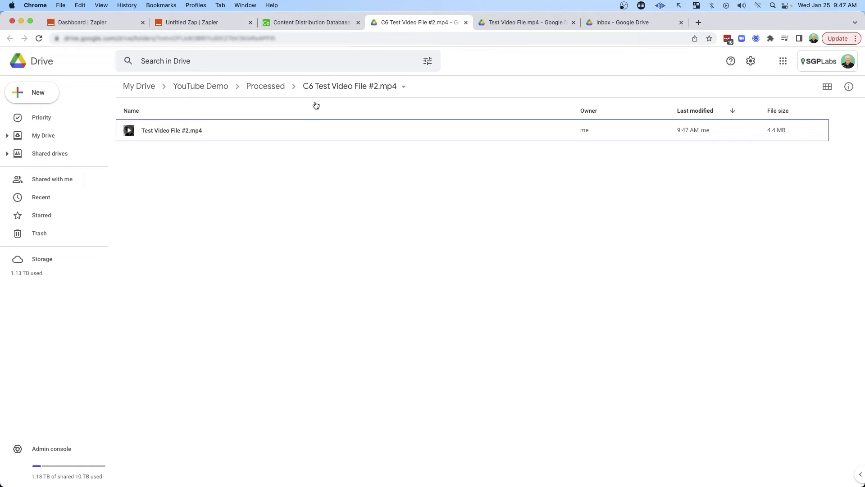
{"action": "left_click", "coordinate": [269, 88]}
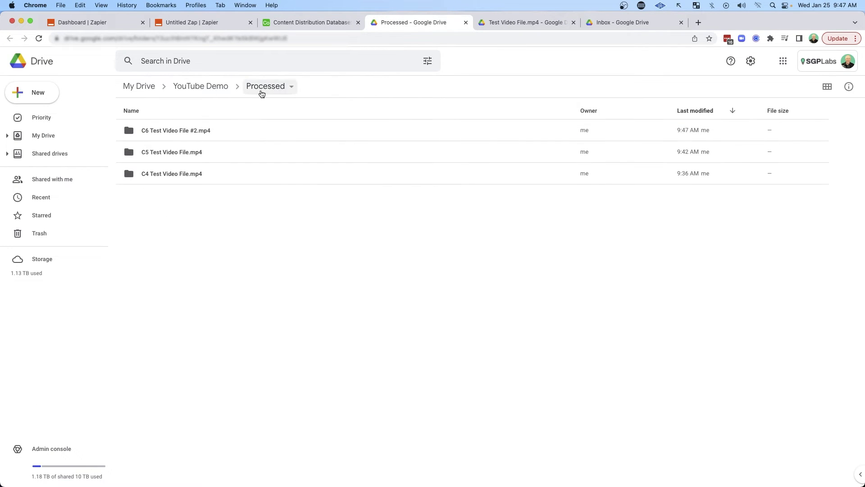
{"action": "left_click", "coordinate": [201, 87]}
{"action": "double_click", "coordinate": [154, 152]}
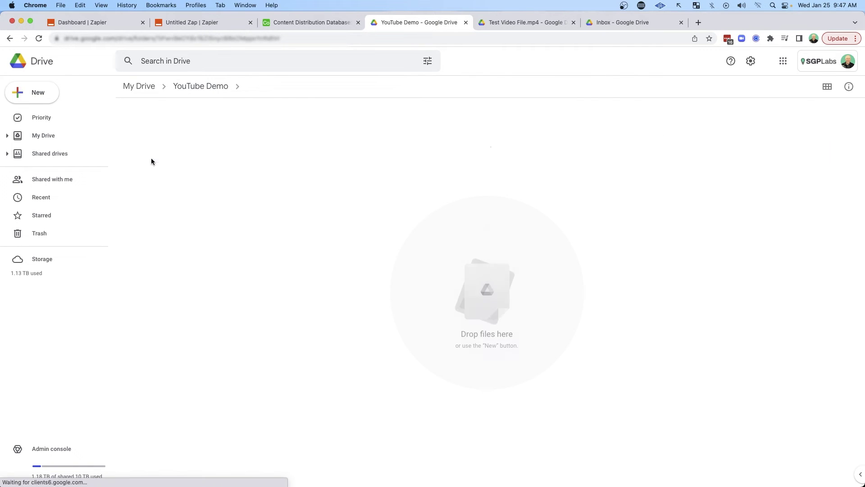
{"action": "left_click", "coordinate": [211, 91]}
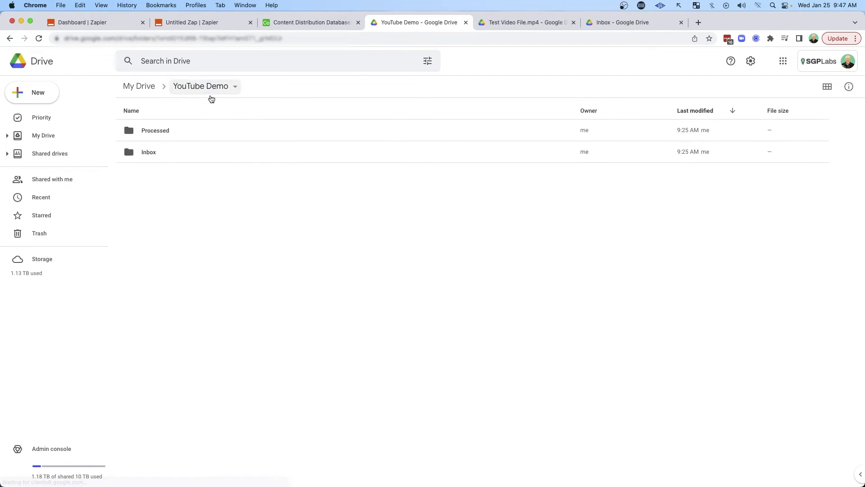
Open record C6's Media URL from Airtable to check the linked video, then return to the record's Folder URL.
{"action": "left_click", "coordinate": [324, 21]}
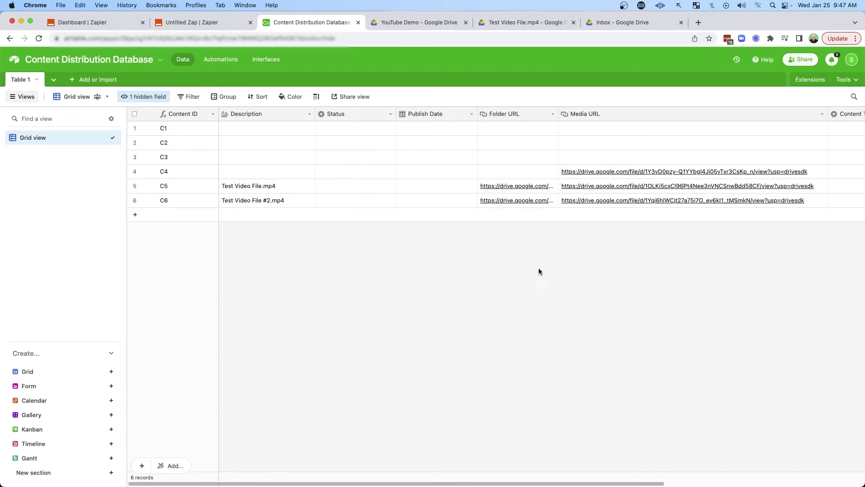
{"action": "left_click", "coordinate": [607, 202]}
{"action": "left_click", "coordinate": [609, 201]}
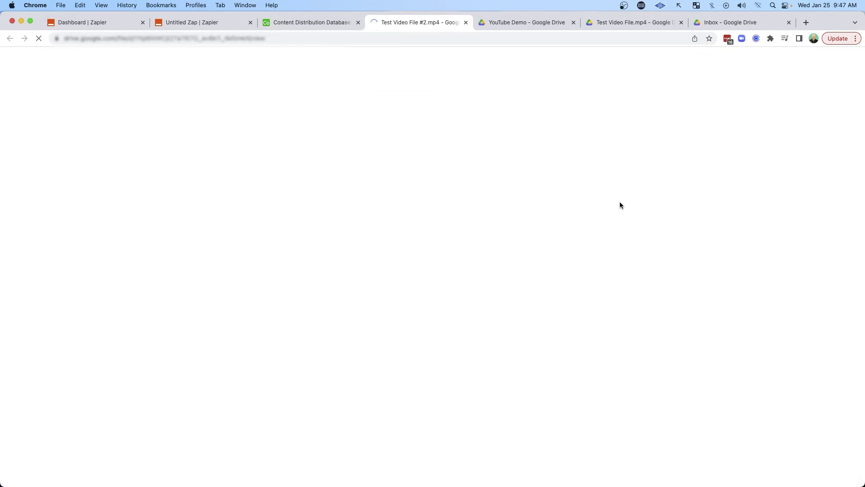
{"action": "left_click", "coordinate": [467, 23]}
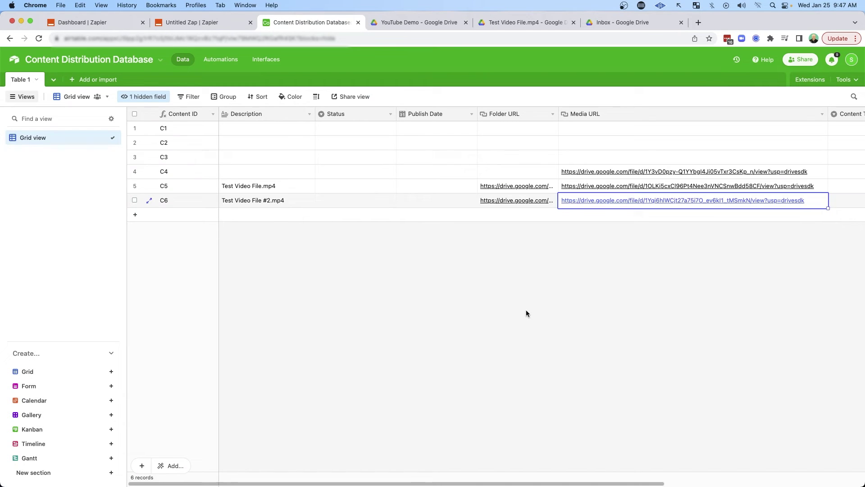
{"action": "left_click", "coordinate": [510, 204]}
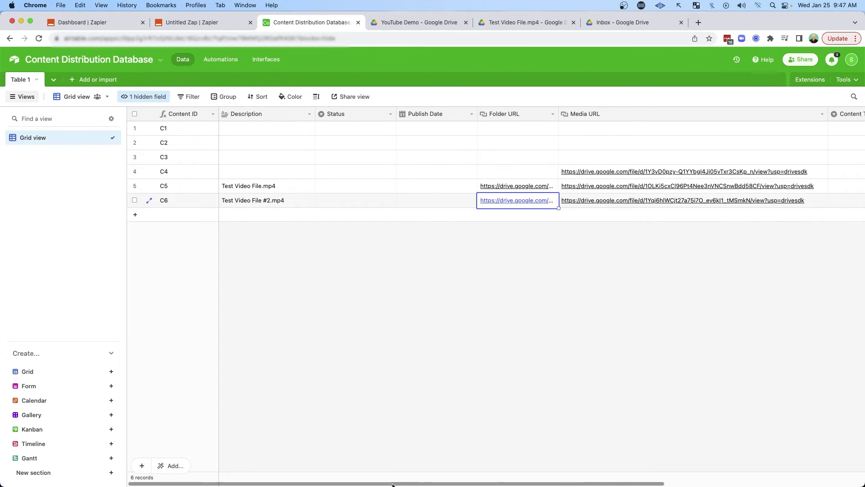
Collapse the list of view types that can be created for Table 1.
{"action": "left_click_drag", "start_coordinate": [393, 484], "coordinate": [372, 481]}
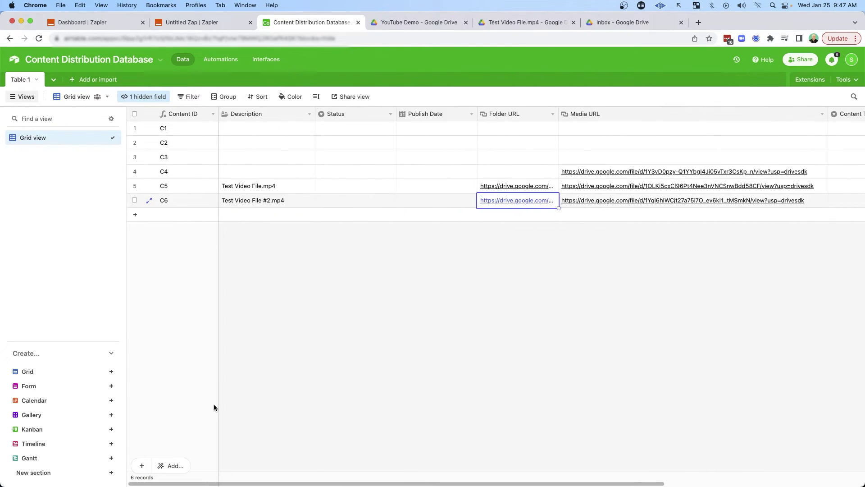
{"action": "left_click", "coordinate": [108, 355]}
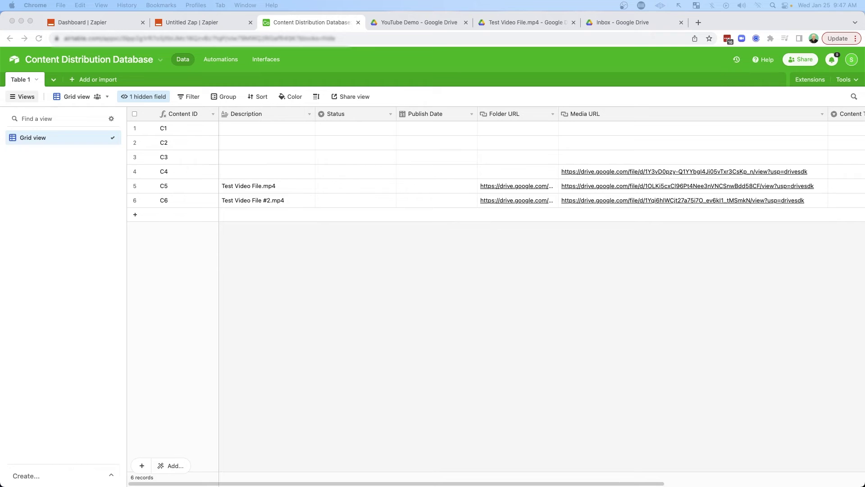
{"action": "left_click", "coordinate": [255, 271]}
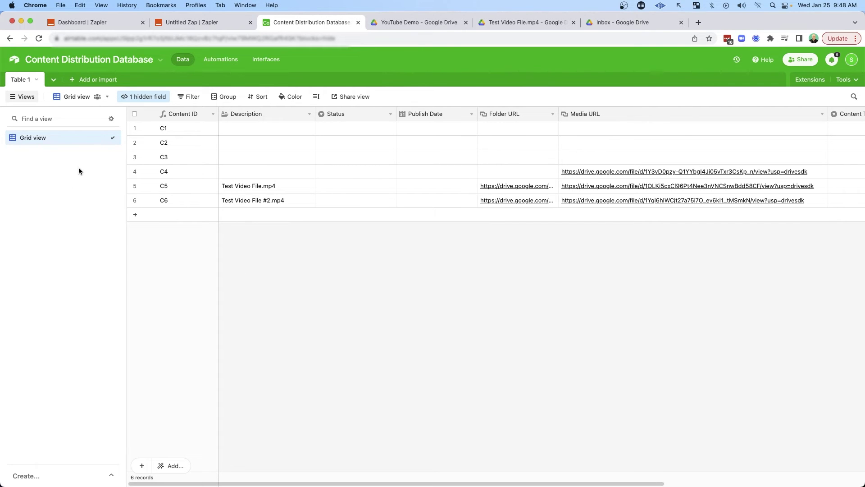
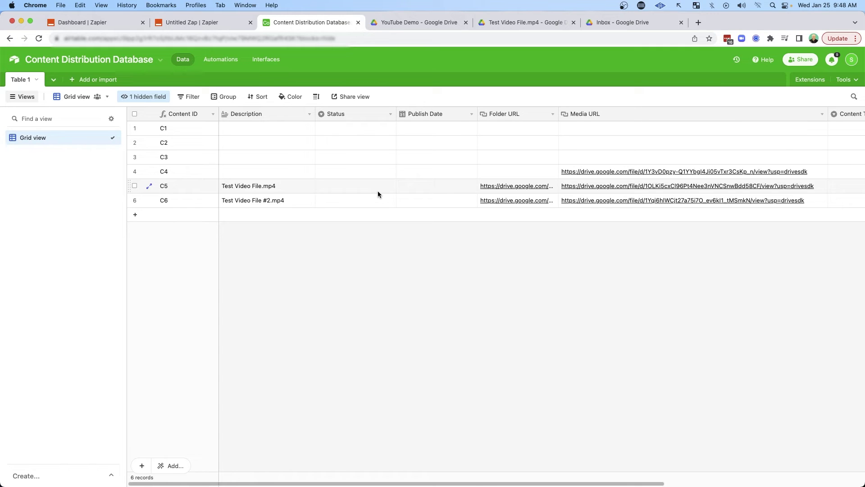
Look at the Status options available for record C5 without choosing one.
{"action": "left_click", "coordinate": [342, 187]}
{"action": "left_click", "coordinate": [339, 187]}
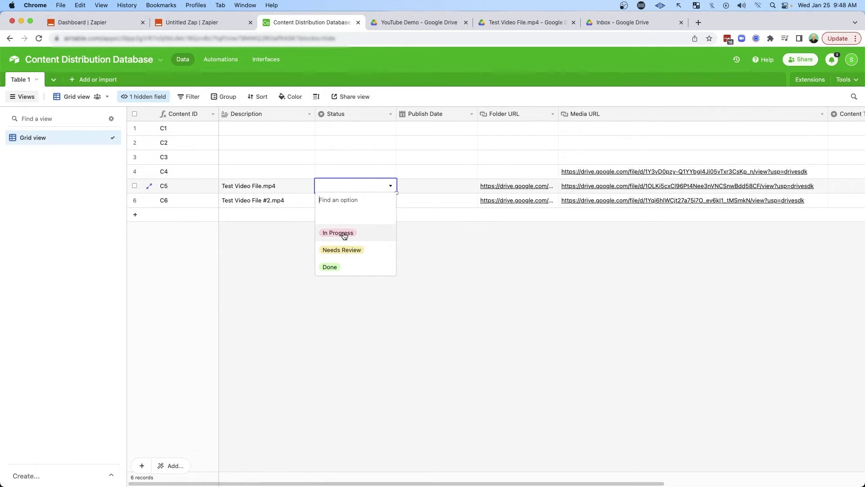
{"action": "key", "text": "Escape"}
{"action": "left_click", "coordinate": [324, 188]}
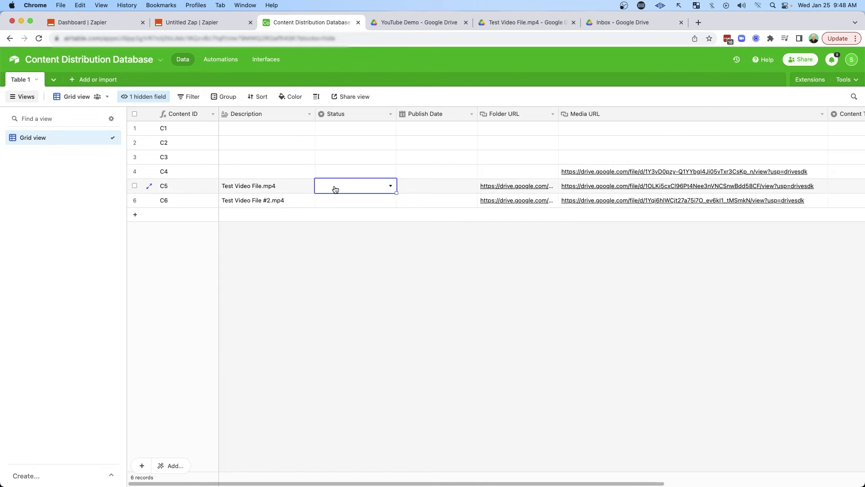
{"action": "left_click", "coordinate": [335, 189]}
{"action": "left_click", "coordinate": [421, 251]}
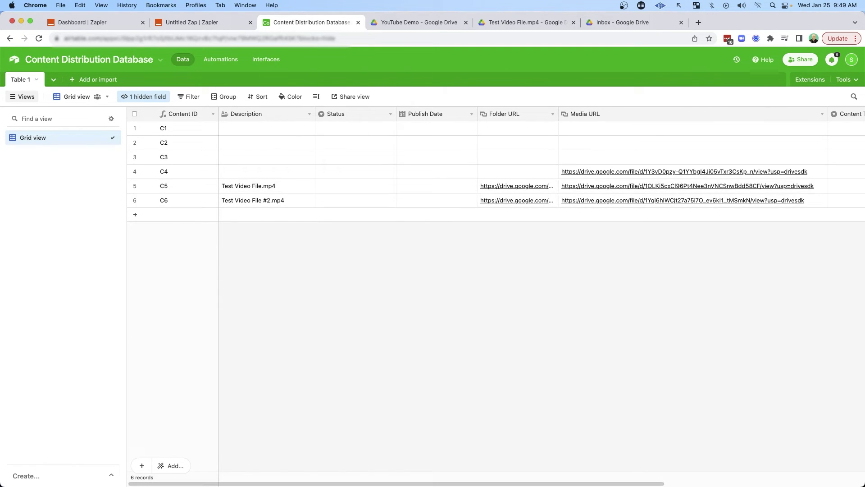
Move the Content Type field between Description and Status in the grid.
{"action": "left_click", "coordinate": [850, 114]}
{"action": "left_click_drag", "start_coordinate": [805, 112], "coordinate": [311, 114]}
{"action": "left_click_drag", "start_coordinate": [189, 485], "coordinate": [178, 484]}
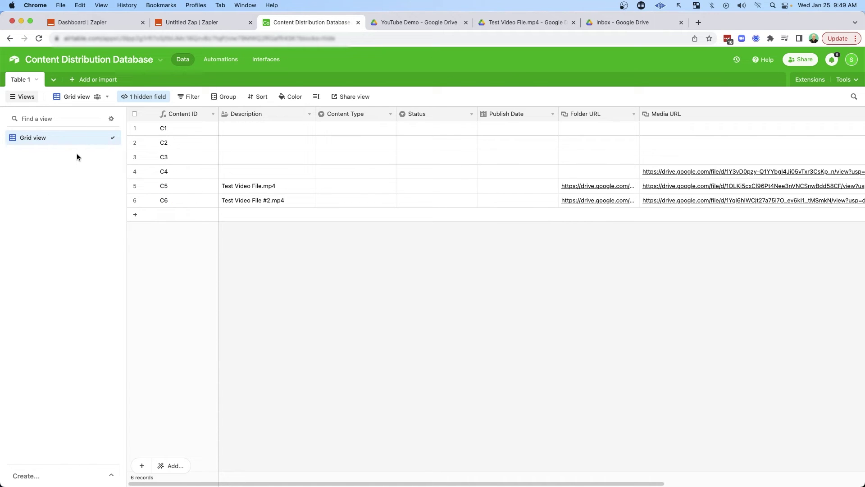
Rename the grid view as Inbox.
{"action": "double_click", "coordinate": [57, 140]}
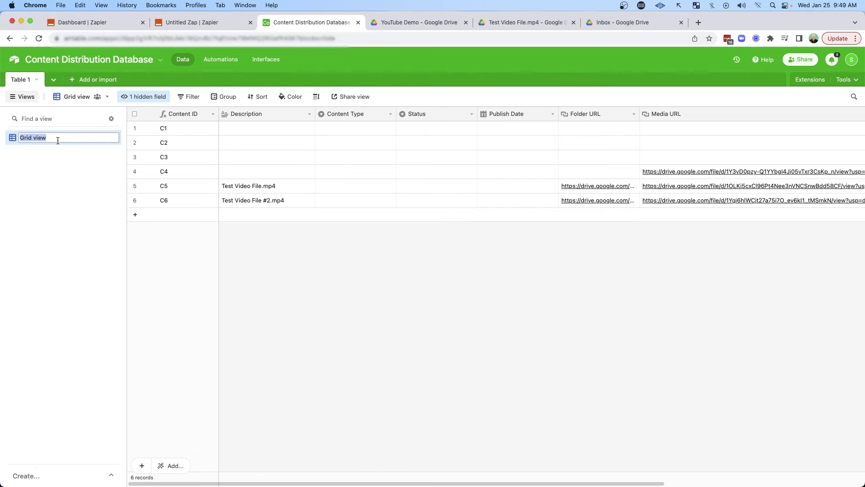
{"action": "key", "text": "BackSpace"}
{"action": "type", "text": "Inbox"}
{"action": "key", "text": "Return"}
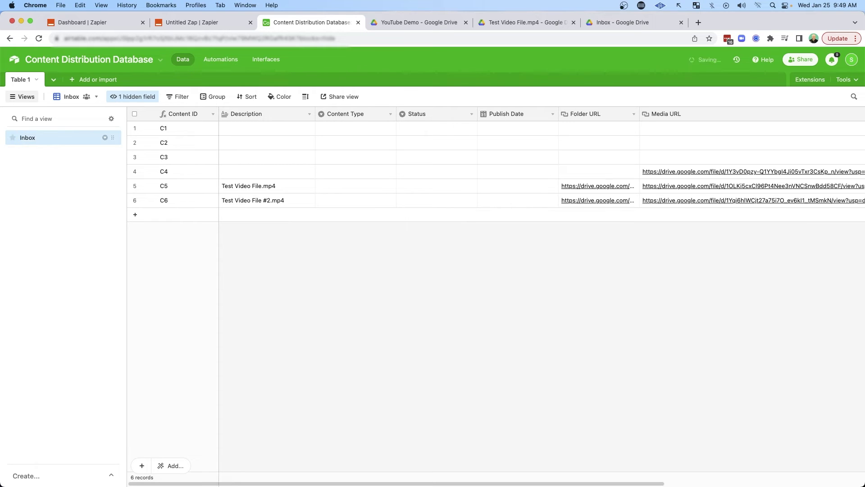
Filter the Inbox view to show records whose Content Type is empty.
{"action": "left_click", "coordinate": [180, 98]}
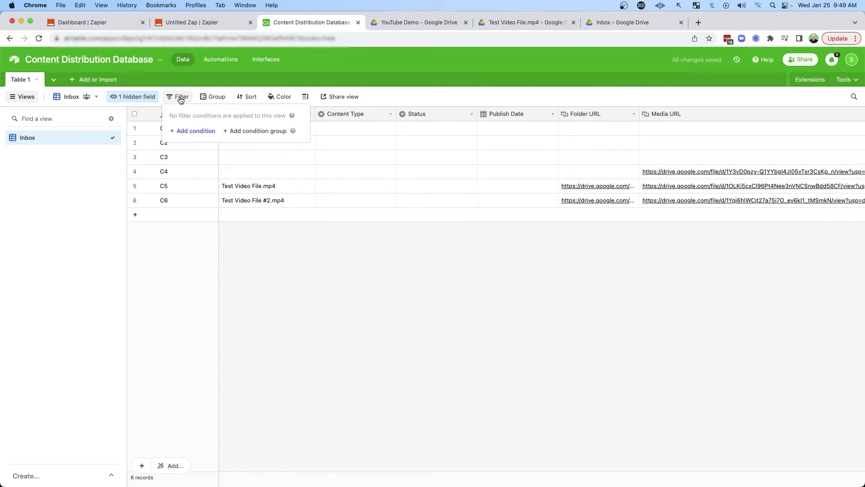
{"action": "left_click", "coordinate": [191, 130]}
{"action": "left_click", "coordinate": [235, 130]}
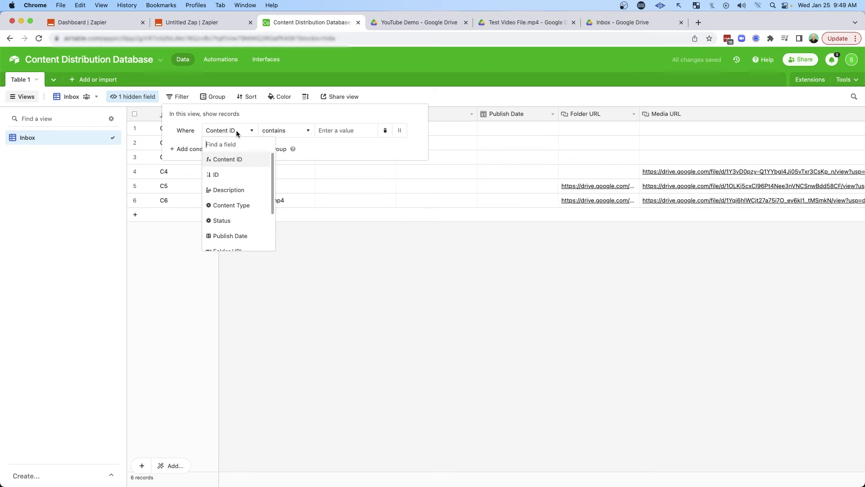
{"action": "left_click", "coordinate": [234, 204]}
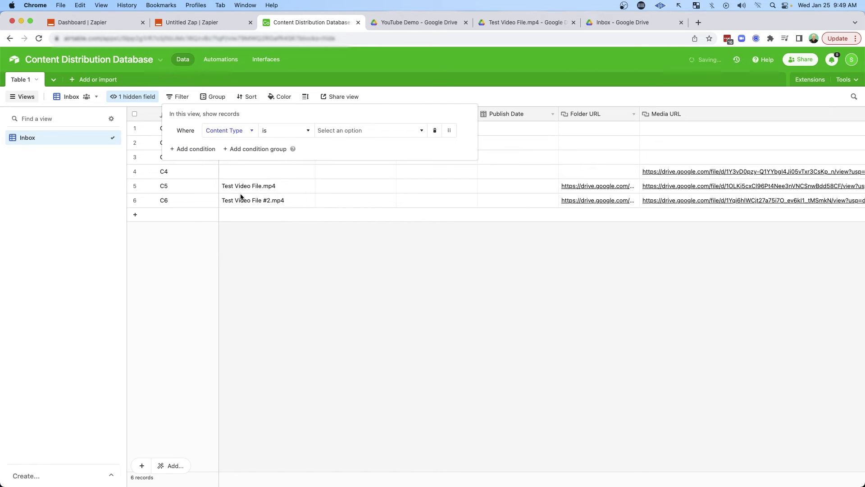
{"action": "left_click", "coordinate": [340, 130]}
{"action": "left_click", "coordinate": [284, 131]}
{"action": "left_click", "coordinate": [284, 221]}
Add a second filter condition requiring Publish Date to be empty.
{"action": "left_click", "coordinate": [193, 148]}
{"action": "left_click", "coordinate": [229, 148]}
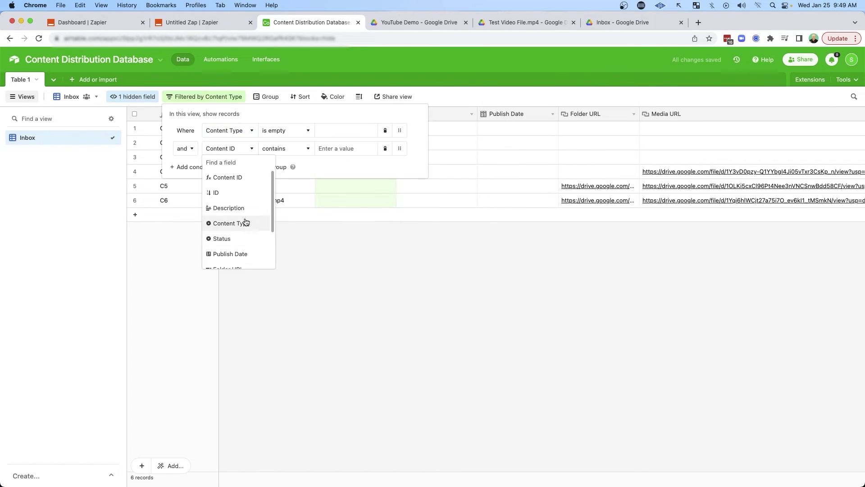
{"action": "left_click", "coordinate": [242, 253]}
{"action": "left_click", "coordinate": [277, 149]}
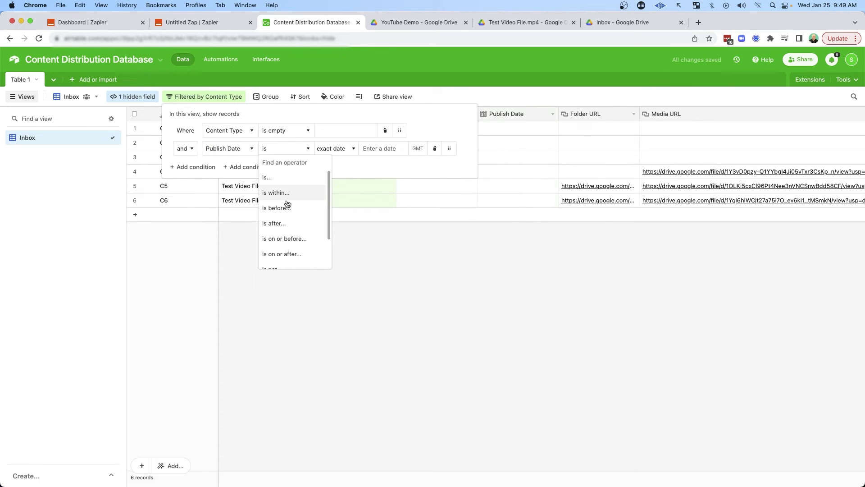
{"action": "left_click", "coordinate": [275, 243]}
Add a third condition to the Inbox filter requiring Status to be empty.
{"action": "left_click", "coordinate": [192, 167]}
{"action": "left_click", "coordinate": [229, 167]}
{"action": "left_click", "coordinate": [225, 248]}
{"action": "left_click", "coordinate": [269, 167]}
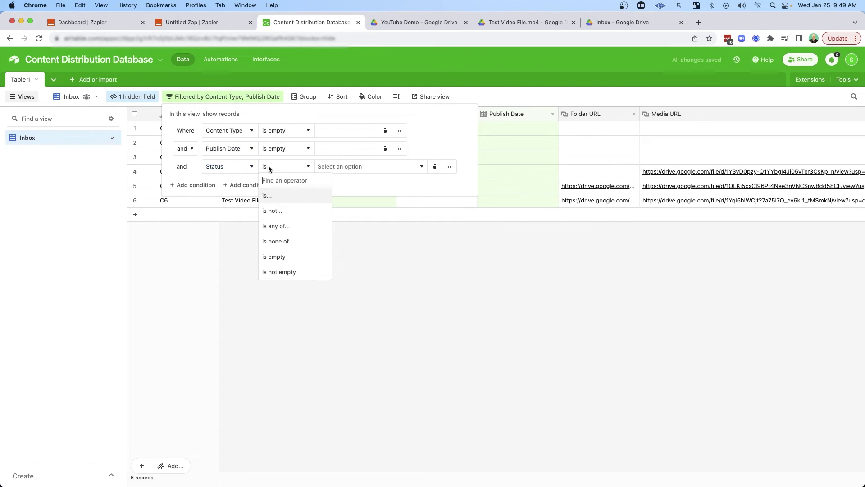
{"action": "left_click", "coordinate": [283, 255]}
{"action": "left_click", "coordinate": [351, 250]}
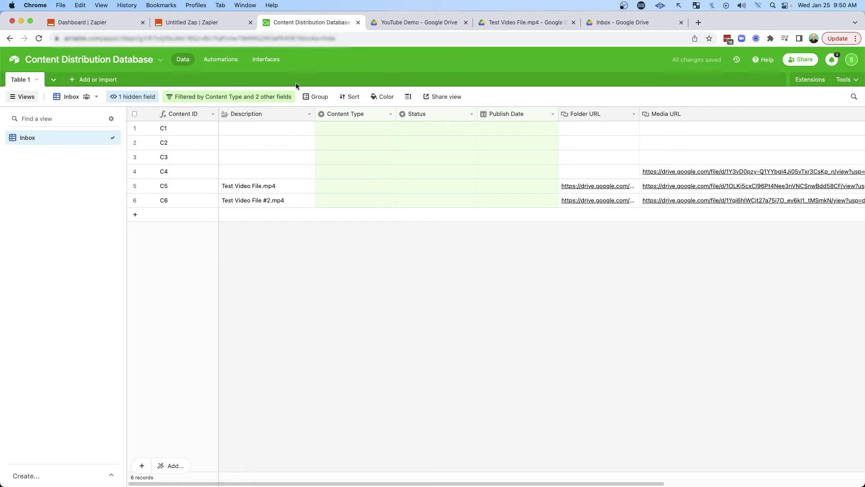
Delete the four test records C1 through C4 from the Inbox view.
{"action": "left_click", "coordinate": [134, 128]}
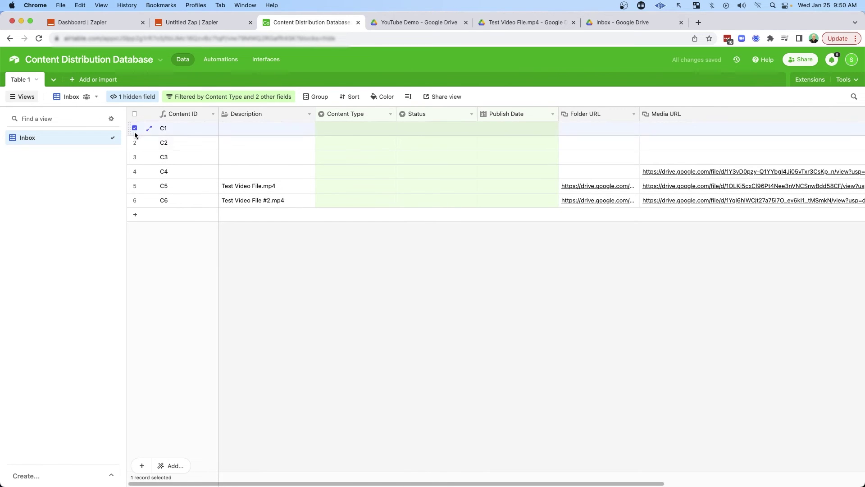
{"action": "left_click", "coordinate": [134, 142]}
{"action": "left_click", "coordinate": [134, 156]}
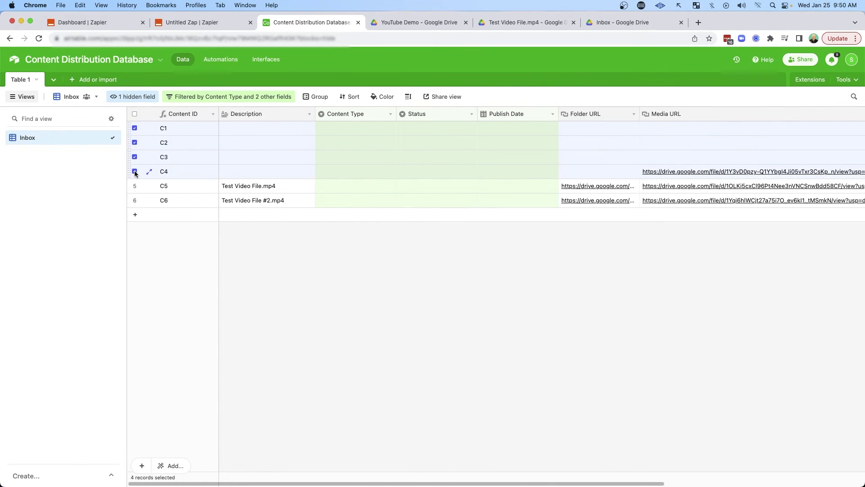
{"action": "right_click", "coordinate": [284, 156]}
{"action": "left_click", "coordinate": [308, 189]}
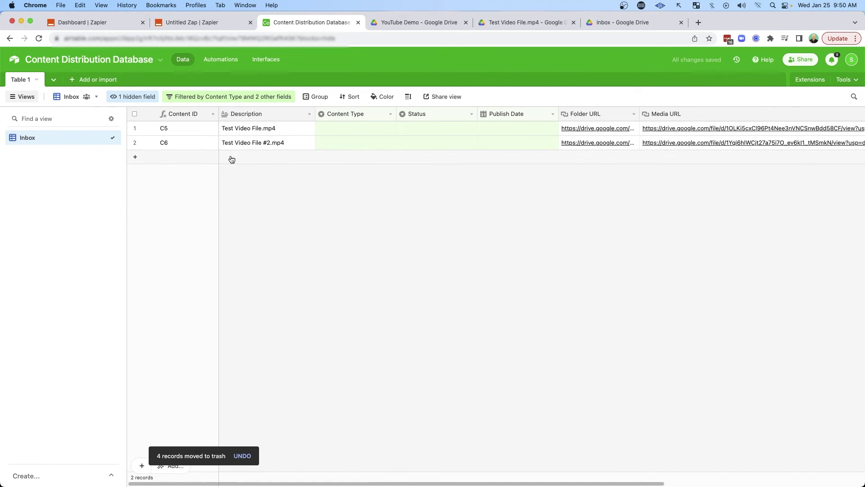
Set the Content Type of Test Video File #2.mp4 to Vertical Video (TikTok).
{"action": "left_click", "coordinate": [344, 141]}
{"action": "left_click", "coordinate": [345, 142]}
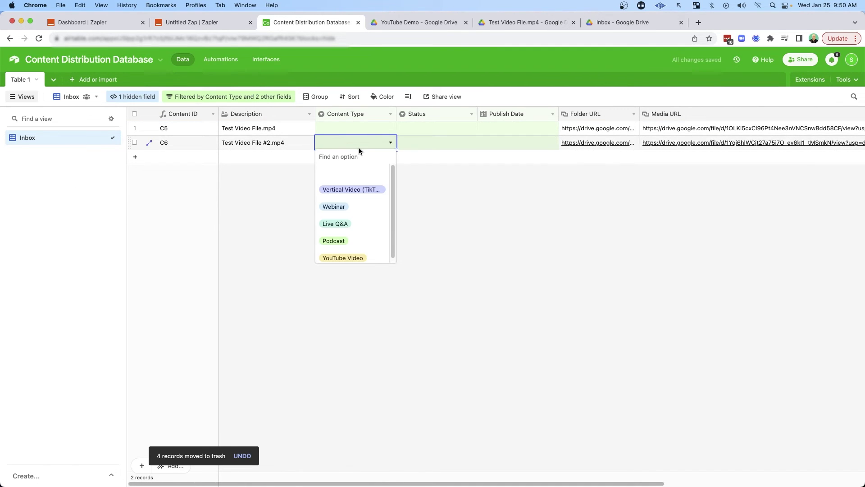
{"action": "left_click", "coordinate": [354, 191]}
Change the Inbox filter's conjunction to "or" so records match when any of the three fields is empty.
{"action": "left_click", "coordinate": [264, 103]}
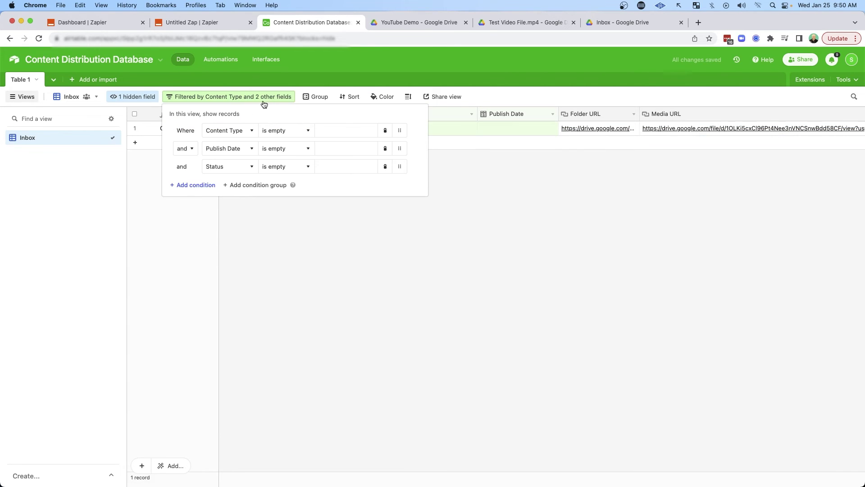
{"action": "left_click", "coordinate": [189, 149]}
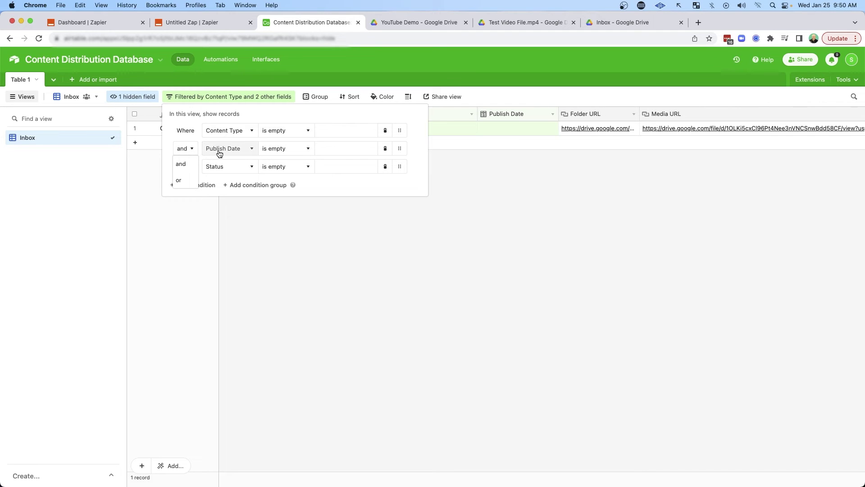
{"action": "left_click", "coordinate": [165, 132]}
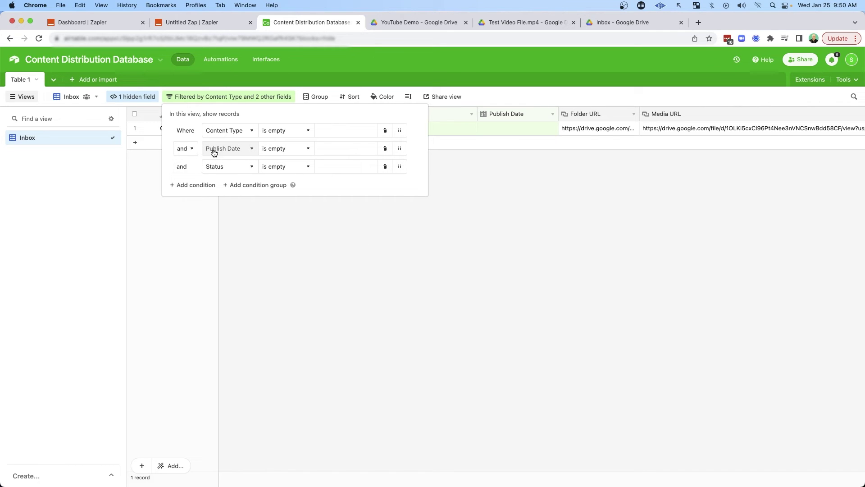
{"action": "left_click", "coordinate": [186, 147]}
{"action": "left_click", "coordinate": [182, 179]}
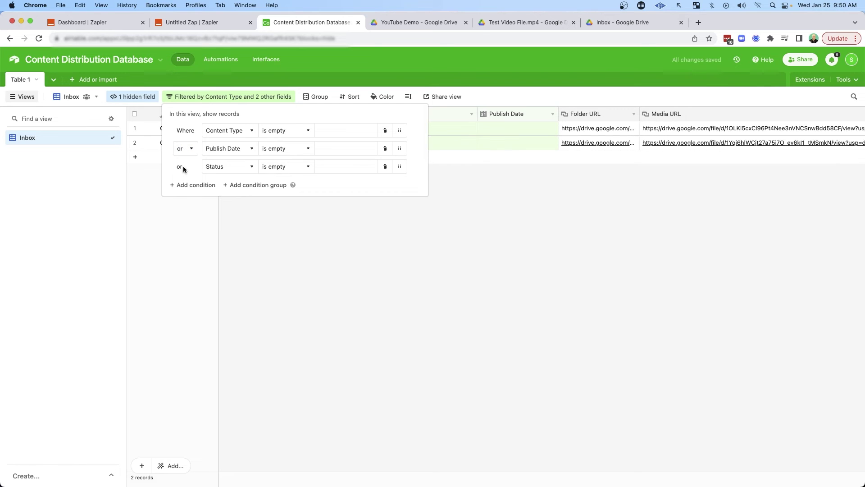
{"action": "left_click", "coordinate": [400, 282]}
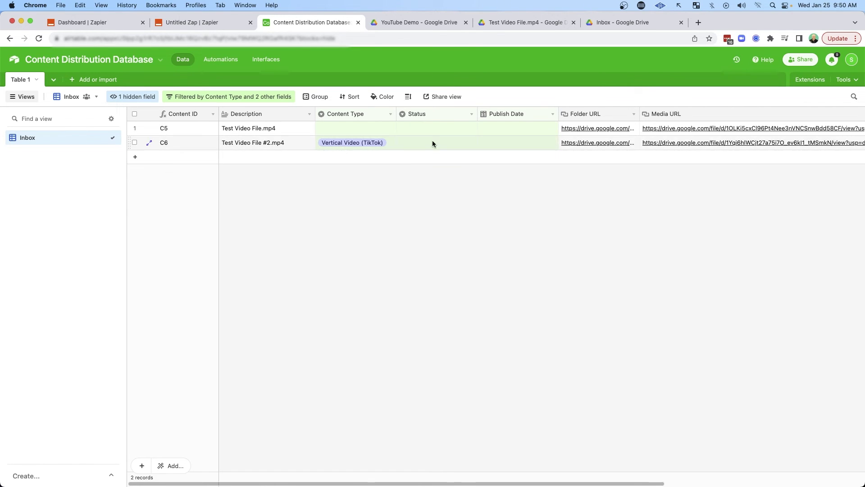
Set the Status of Test Video File #2.mp4 to In Progress and its Publish Date to 1/30/2023.
{"action": "double_click", "coordinate": [422, 145]}
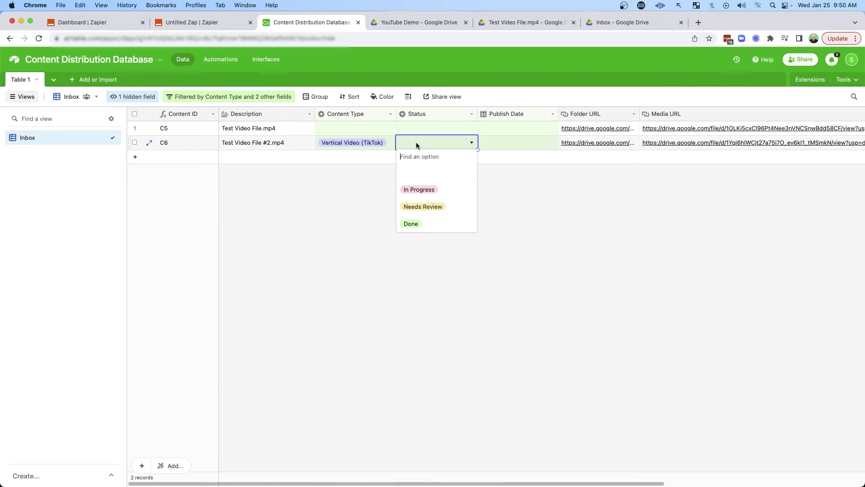
{"action": "left_click", "coordinate": [419, 188]}
{"action": "left_click", "coordinate": [501, 142]}
{"action": "left_click", "coordinate": [500, 142]}
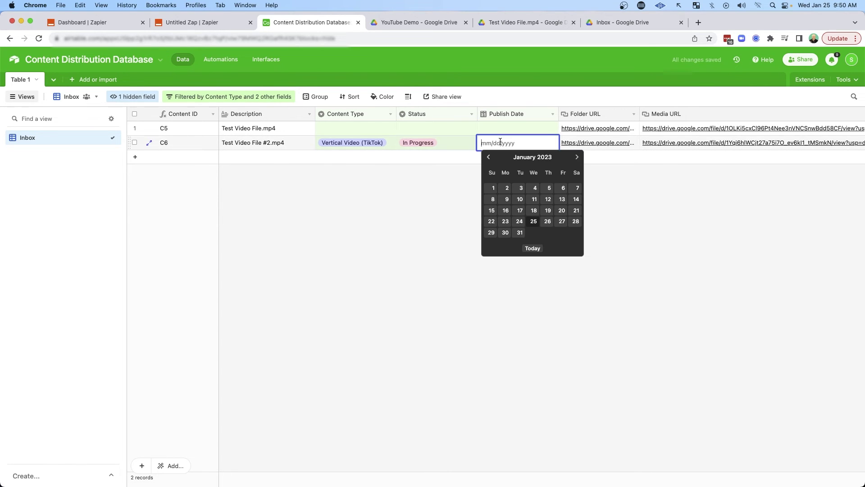
{"action": "left_click", "coordinate": [506, 233]}
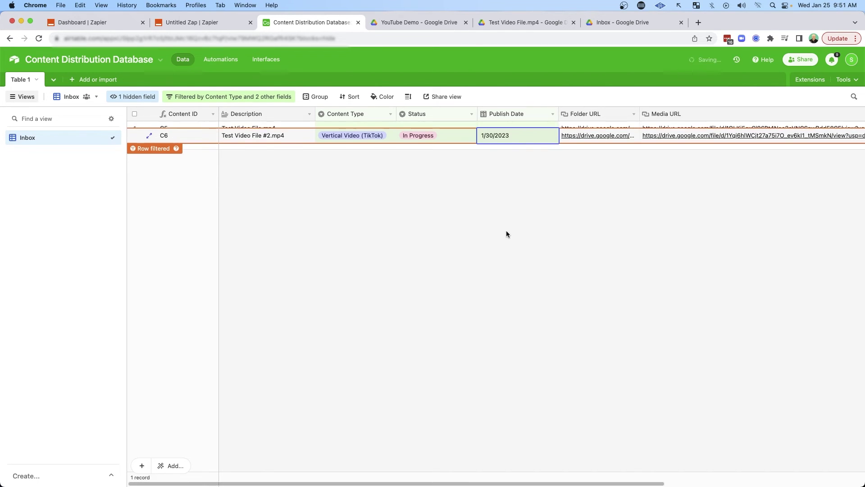
Review the Inbox filter conditions against the Content Type and Status fields of Test Video File.mp4.
{"action": "left_click", "coordinate": [229, 97]}
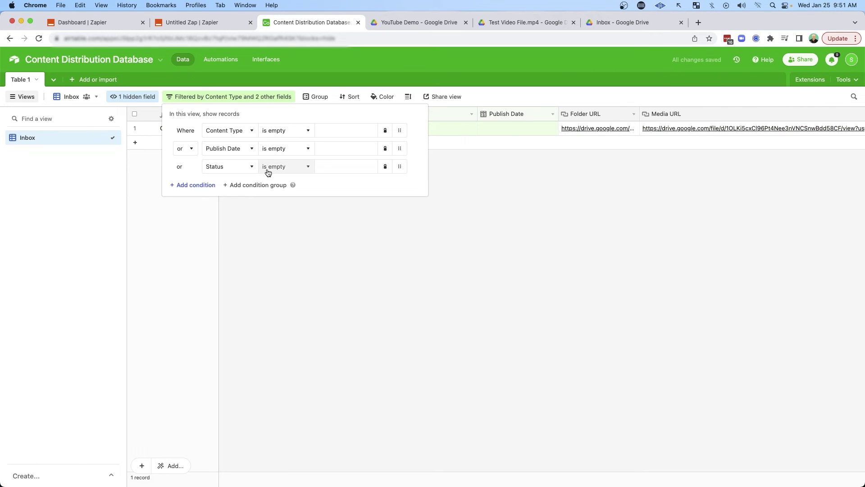
{"action": "left_click", "coordinate": [295, 258]}
{"action": "left_click", "coordinate": [349, 128]}
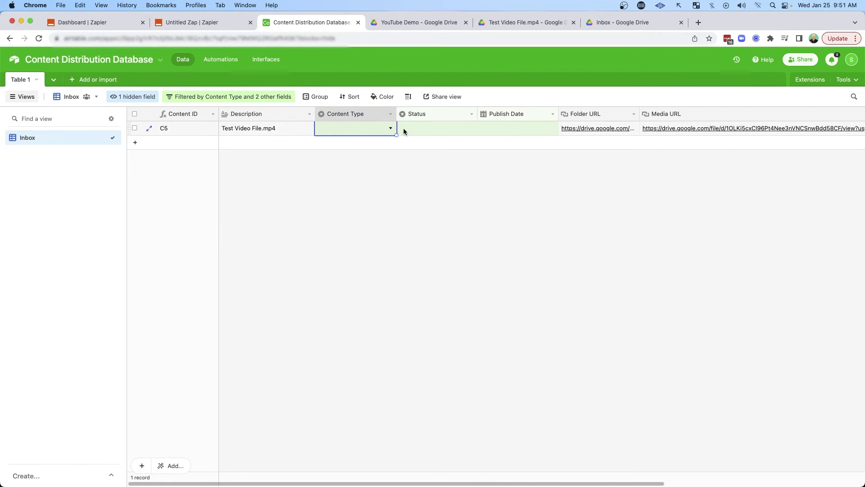
{"action": "left_click", "coordinate": [416, 130]}
{"action": "left_click", "coordinate": [418, 132]}
{"action": "left_click", "coordinate": [367, 182]}
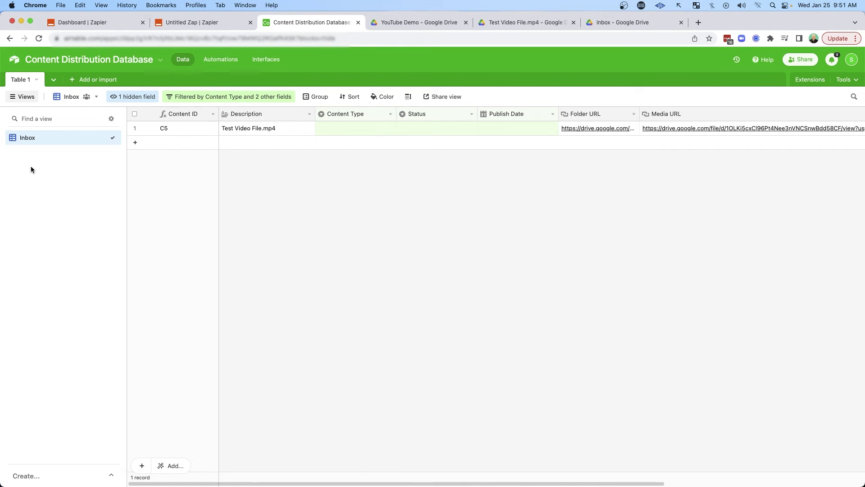
Create a collaborative grid view named Needs Editing.
{"action": "left_click", "coordinate": [24, 477]}
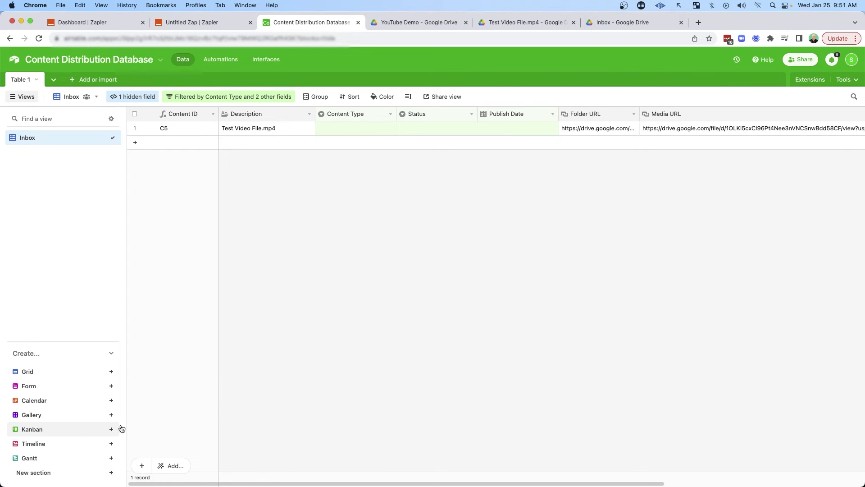
{"action": "left_click", "coordinate": [173, 381]}
{"action": "left_click_drag", "start_coordinate": [173, 381], "coordinate": [61, 446]}
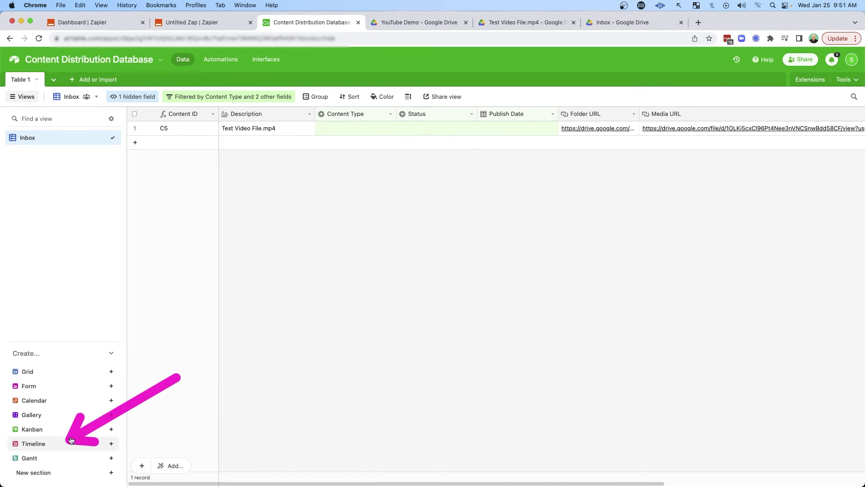
{"action": "left_click", "coordinate": [45, 372]}
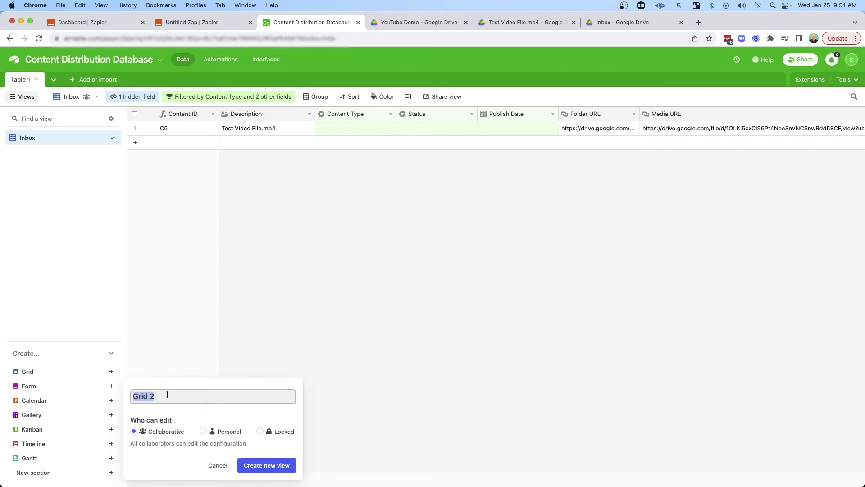
{"action": "type", "text": "Needs Editing"}
{"action": "key", "text": "Return"}
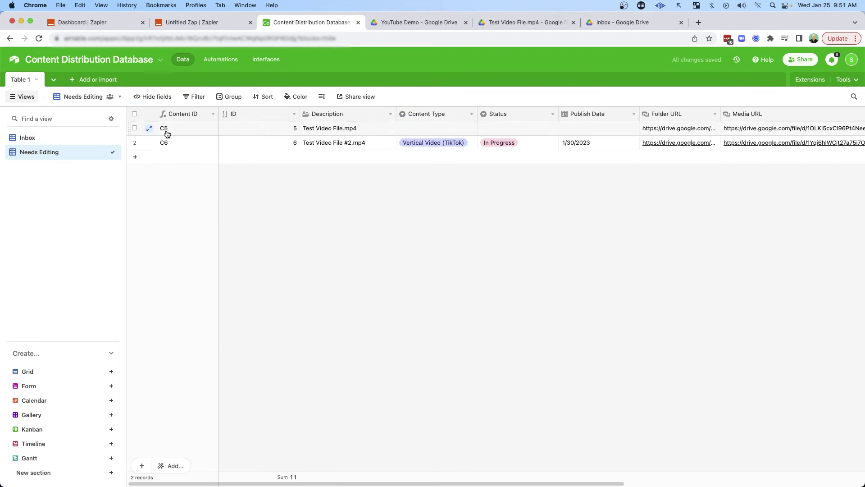
Filter the Needs Editing view to records whose Status is In Progress, and hide its ID field.
{"action": "left_click", "coordinate": [196, 96]}
{"action": "left_click", "coordinate": [210, 130]}
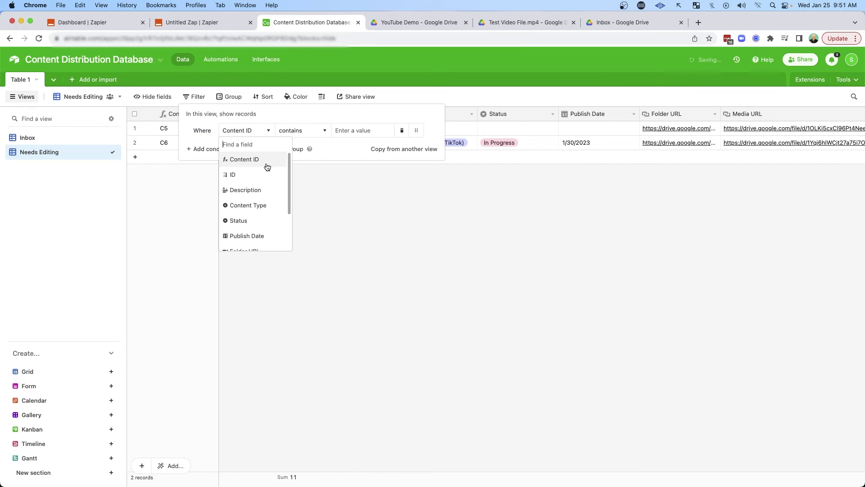
{"action": "left_click", "coordinate": [250, 221]}
{"action": "left_click", "coordinate": [363, 130]}
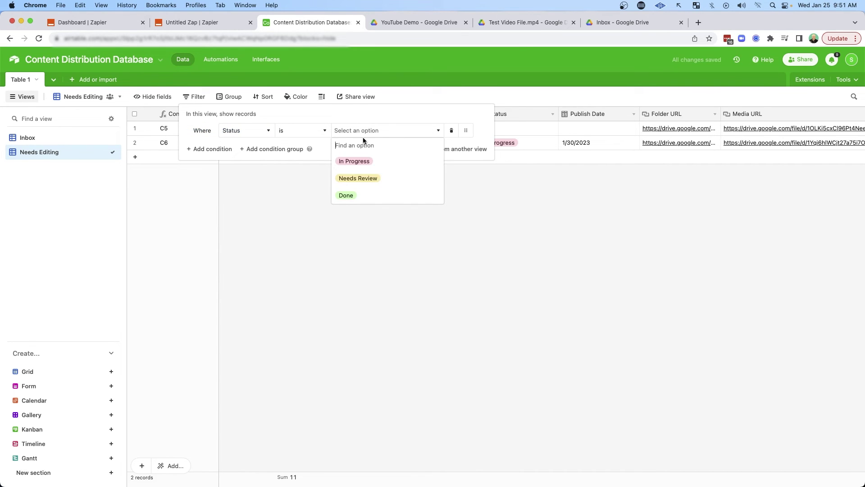
{"action": "left_click", "coordinate": [356, 161]}
{"action": "right_click", "coordinate": [252, 114]}
{"action": "left_click", "coordinate": [266, 358]}
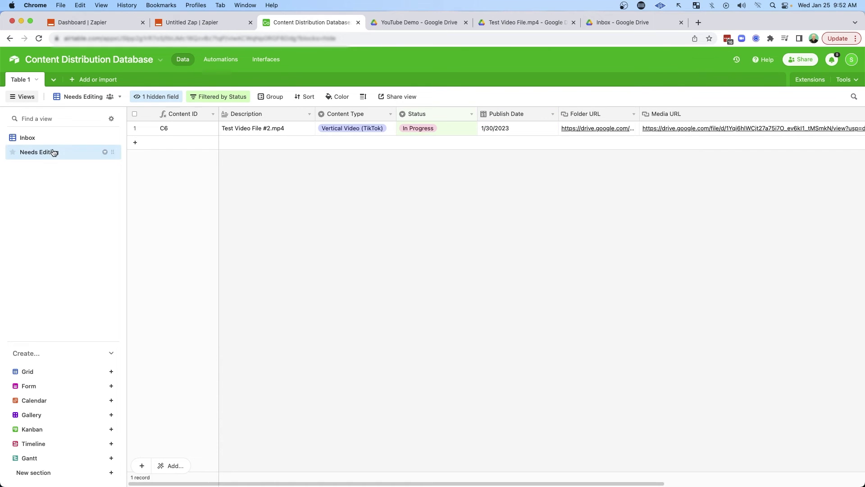
Create a collaborative grid view named Needs Review.
{"action": "left_click", "coordinate": [111, 372]}
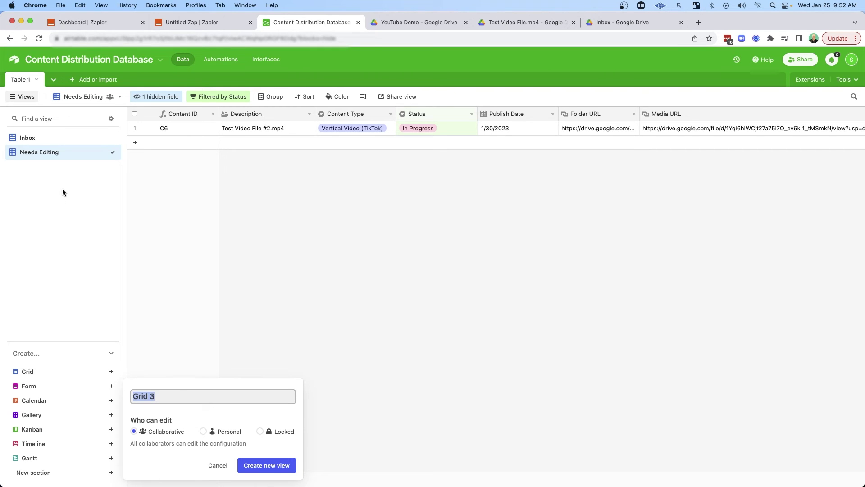
{"action": "type", "text": "Needs Review"}
{"action": "key", "text": "Return"}
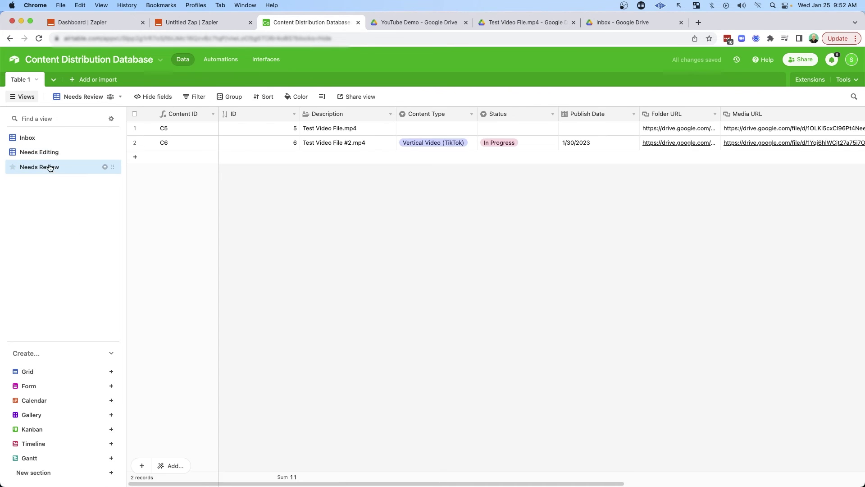
Filter the Needs Review view to records whose Status is Needs Review.
{"action": "left_click", "coordinate": [194, 97]}
{"action": "left_click", "coordinate": [210, 129]}
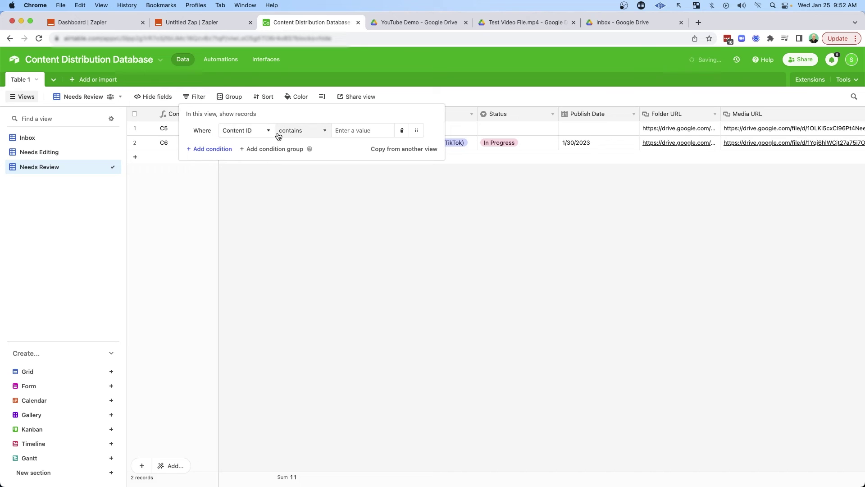
{"action": "left_click", "coordinate": [252, 134]}
{"action": "left_click", "coordinate": [249, 219]}
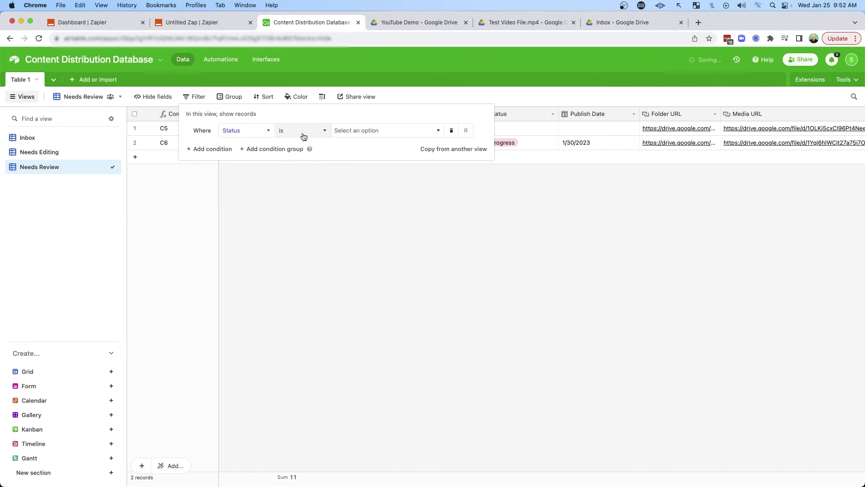
{"action": "left_click", "coordinate": [369, 131]}
{"action": "left_click", "coordinate": [377, 180]}
In the Needs Editing view, set the Status of Test Video File #2.mp4 to Needs Review, then open the Needs Review view.
{"action": "left_click", "coordinate": [42, 157]}
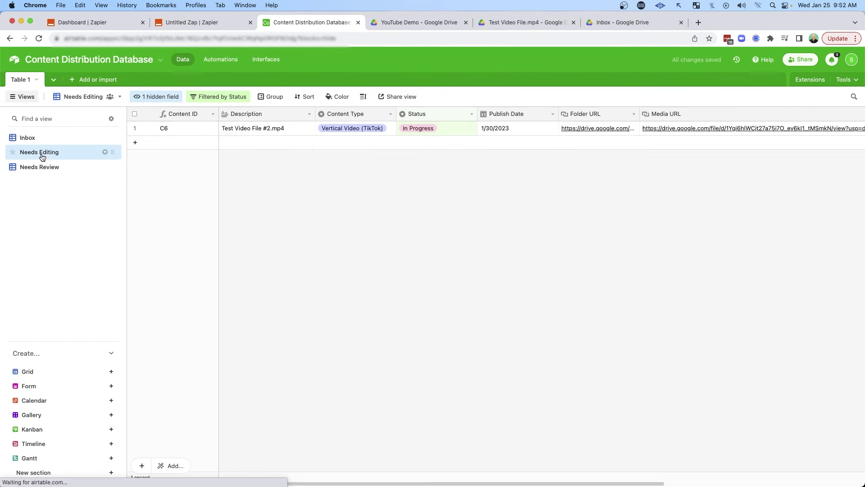
{"action": "left_click", "coordinate": [432, 126]}
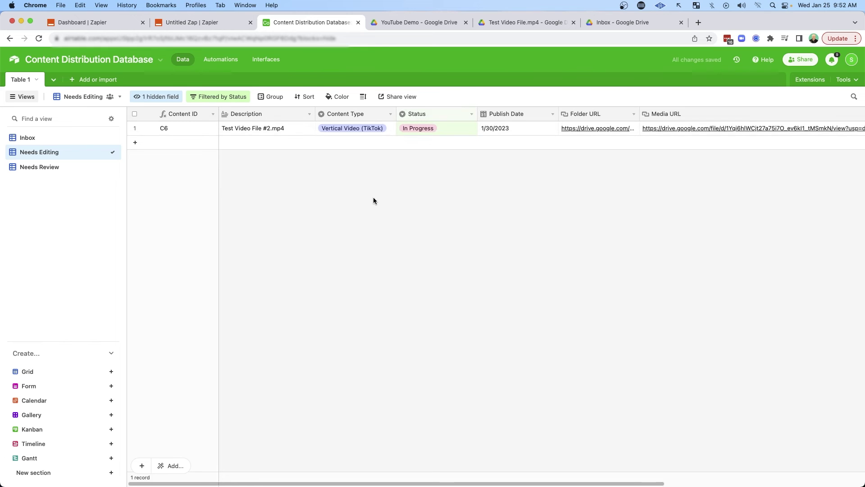
{"action": "left_click", "coordinate": [431, 131]}
{"action": "left_click", "coordinate": [441, 134]}
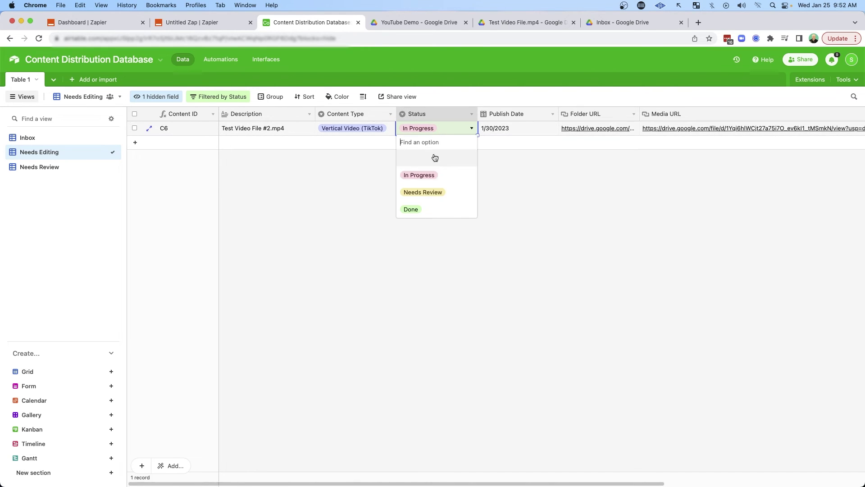
{"action": "left_click", "coordinate": [420, 191]}
{"action": "left_click", "coordinate": [41, 166]}
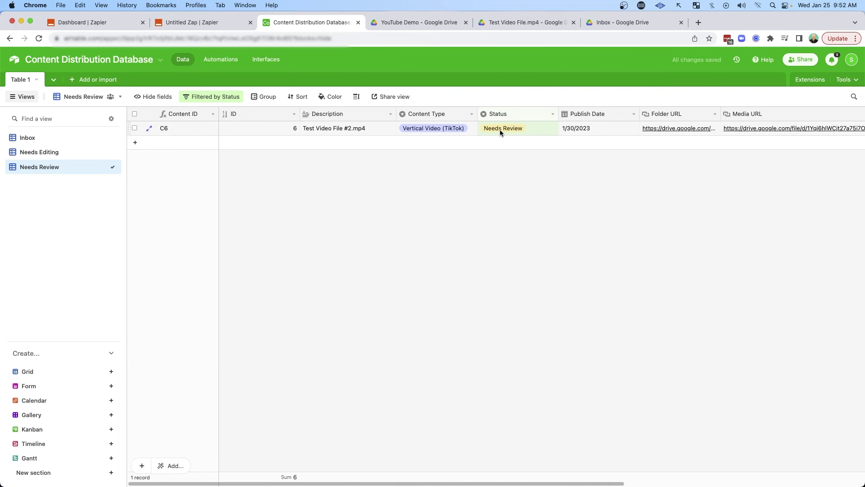
Create a collaborative kanban view named Video Status, with its records stacked by the Status field.
{"action": "left_click", "coordinate": [35, 430]}
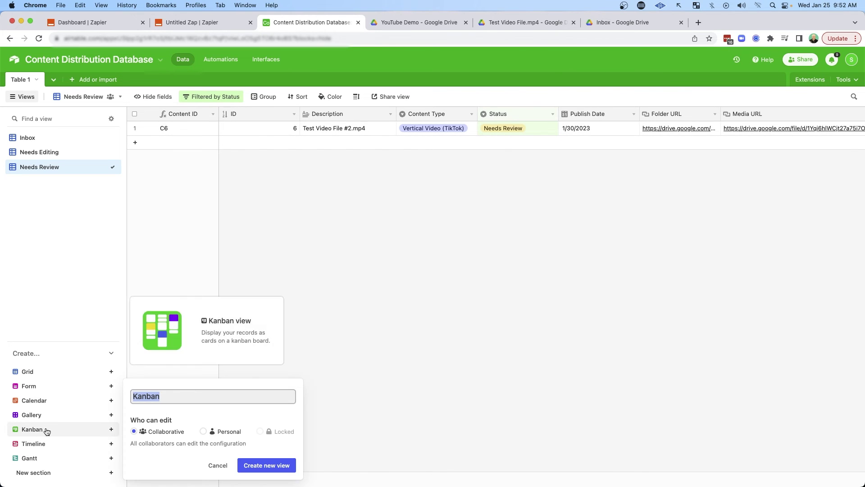
{"action": "type", "text": "Video Status"}
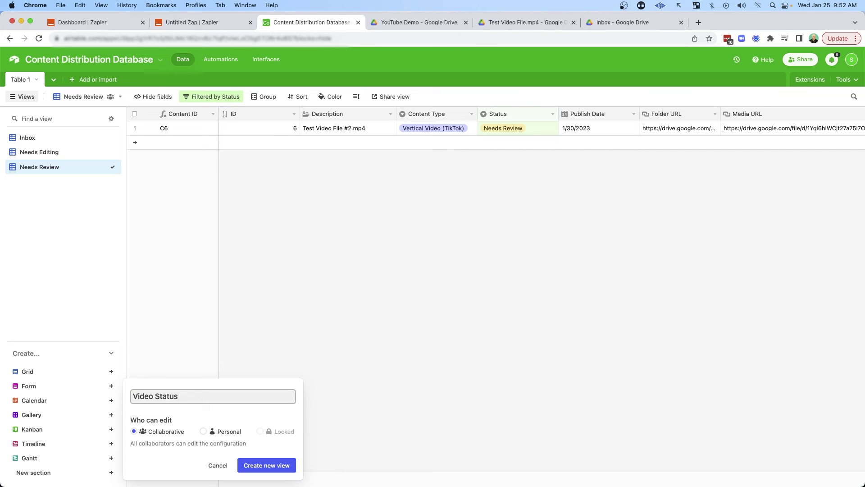
{"action": "left_click", "coordinate": [246, 457]}
{"action": "left_click", "coordinate": [437, 294]}
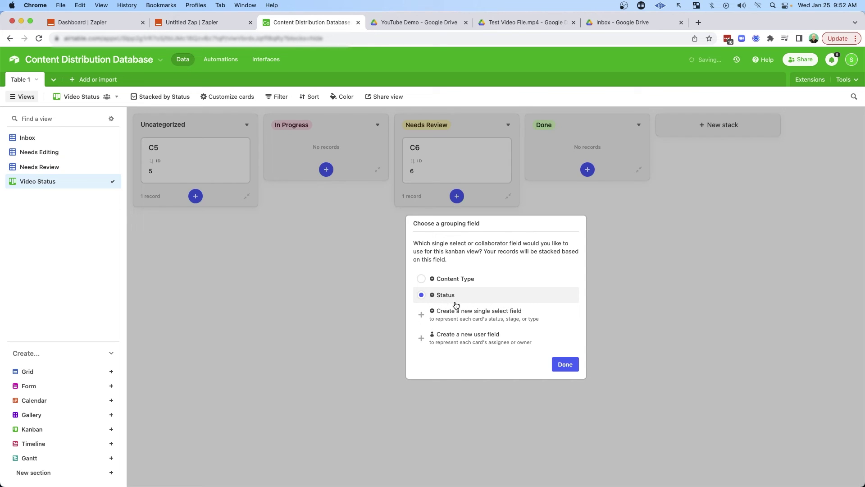
{"action": "left_click", "coordinate": [567, 364]}
Move card C5 to the In Progress stack and card C6 to the Done stack of the kanban.
{"action": "left_click_drag", "start_coordinate": [206, 166], "coordinate": [351, 180]}
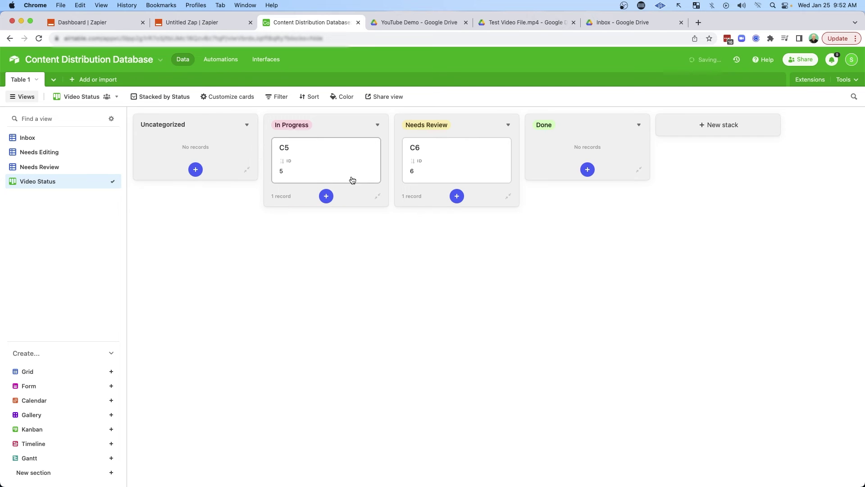
{"action": "left_click_drag", "start_coordinate": [453, 156], "coordinate": [566, 160]}
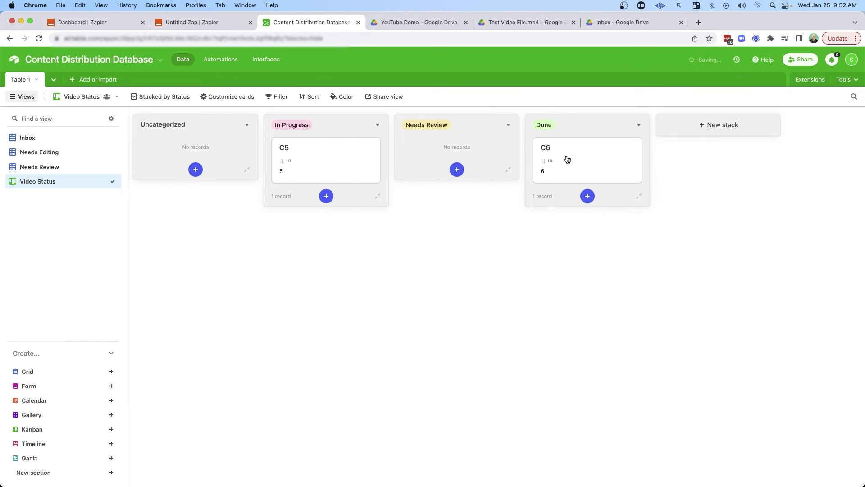
Create a collaborative grid view named Ready To Publish.
{"action": "left_click", "coordinate": [34, 376]}
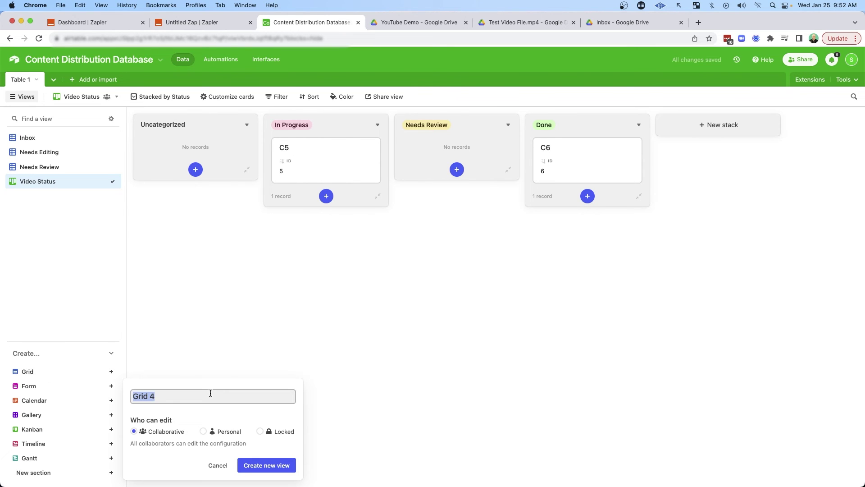
{"action": "type", "text": "Ready To Publish"}
{"action": "key", "text": "Return"}
Filter the Ready To Publish view with a condition on the Publish Date field.
{"action": "left_click", "coordinate": [205, 97]}
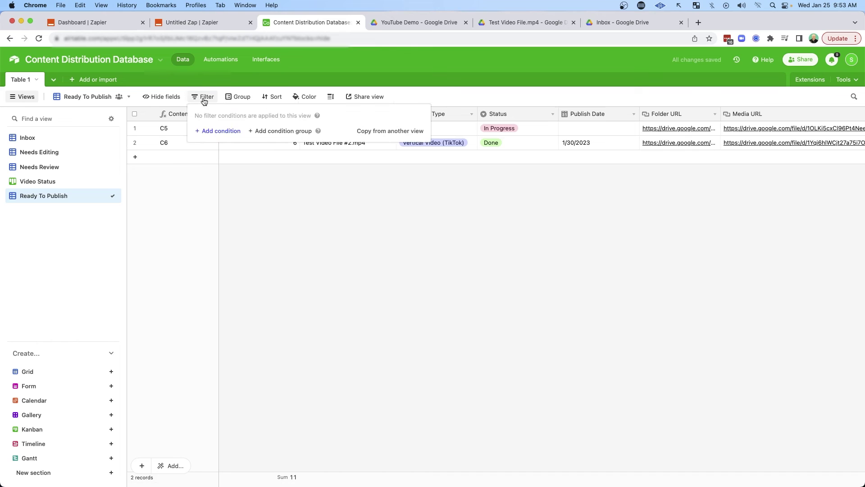
{"action": "left_click", "coordinate": [219, 130]}
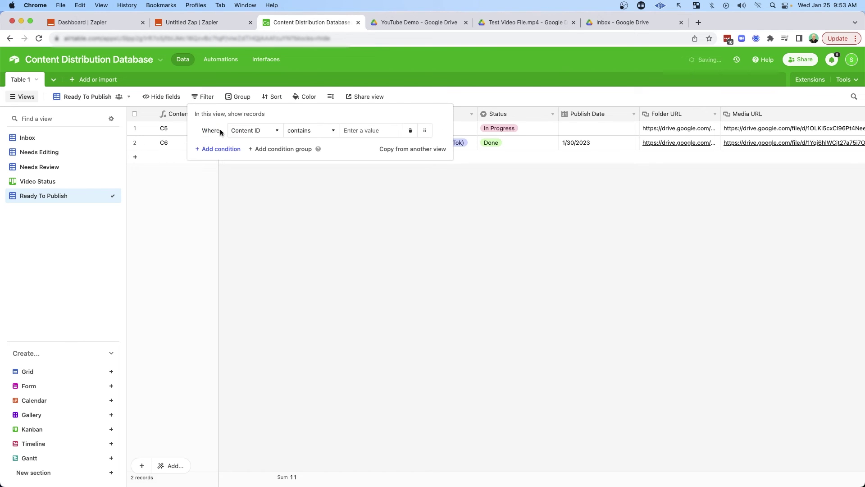
{"action": "left_click", "coordinate": [259, 132]}
{"action": "scroll", "coordinate": [275, 216], "scroll_direction": "down", "scroll_amount": 1}
{"action": "left_click", "coordinate": [266, 223]}
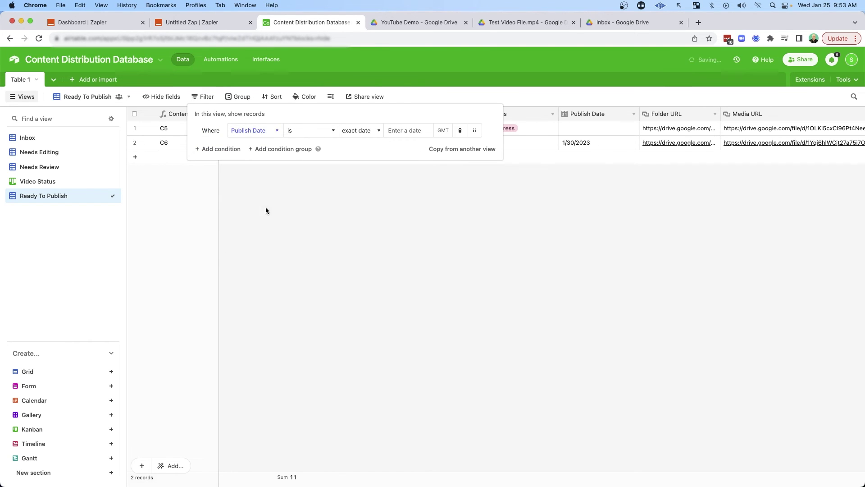
{"action": "left_click", "coordinate": [310, 130]}
{"action": "scroll", "coordinate": [334, 183], "scroll_direction": "down", "scroll_amount": 2}
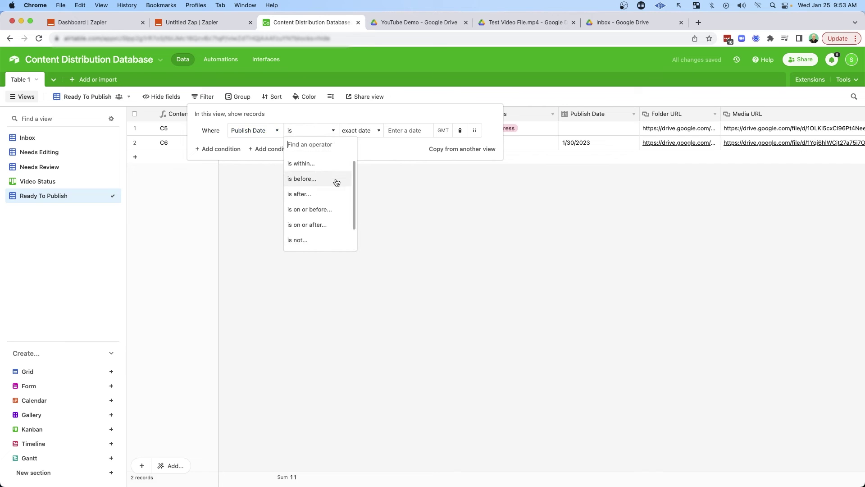
{"action": "left_click", "coordinate": [334, 162]}
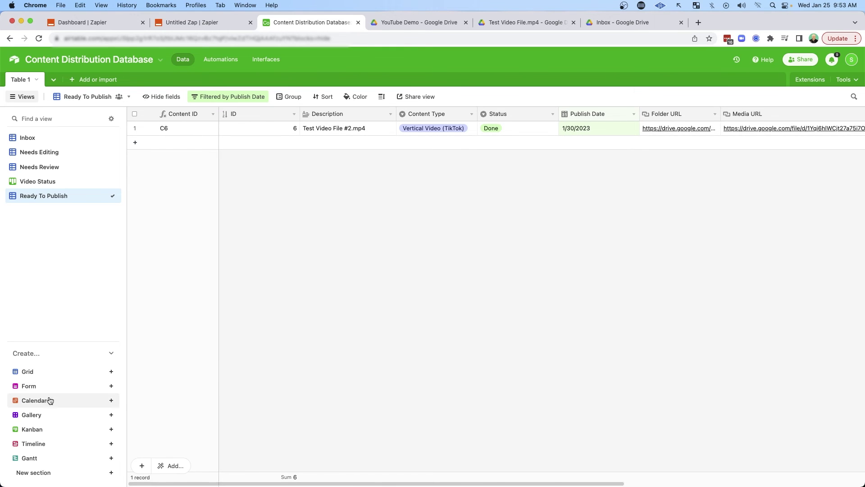
Create a collaborative calendar view named Publish Calendar that places records by the Publish Date field.
{"action": "mouse_move", "coordinate": [56, 404]}
{"action": "left_click", "coordinate": [111, 401]}
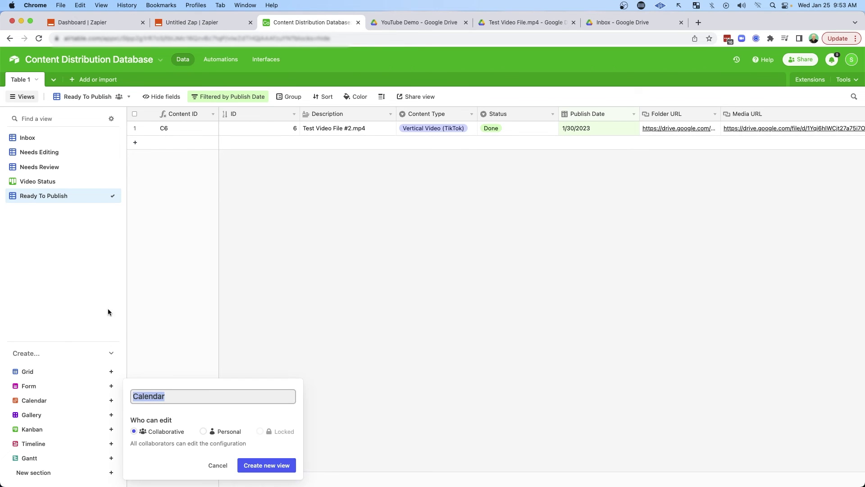
{"action": "type", "text": "Publish Calendar"}
{"action": "key", "text": "Return"}
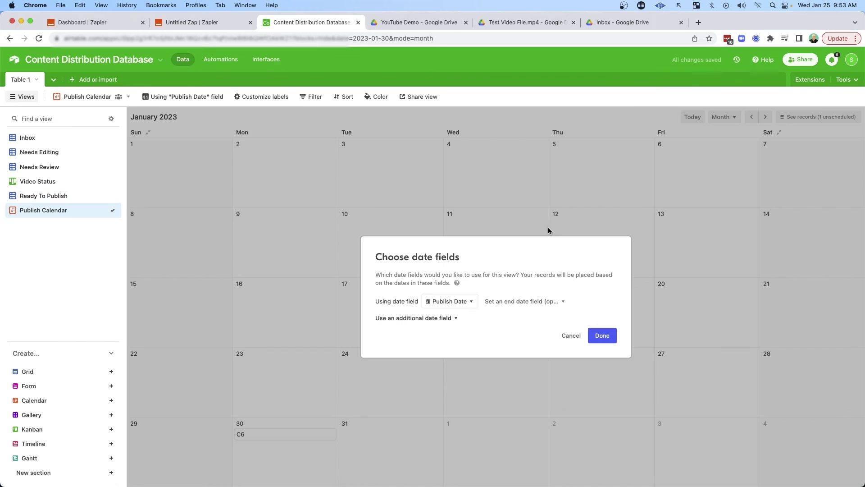
{"action": "left_click", "coordinate": [602, 335]}
Customize the Publish Calendar labels to show the Description field and hide Content ID.
{"action": "left_click", "coordinate": [228, 435]}
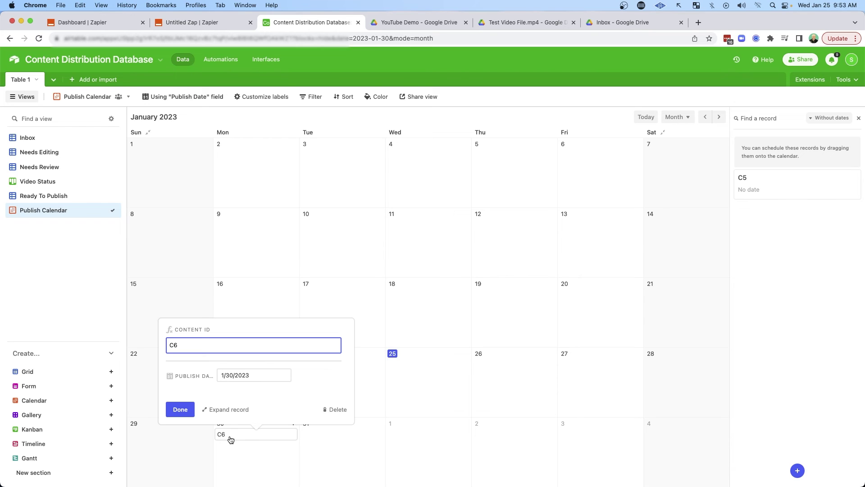
{"action": "left_click", "coordinate": [259, 97]}
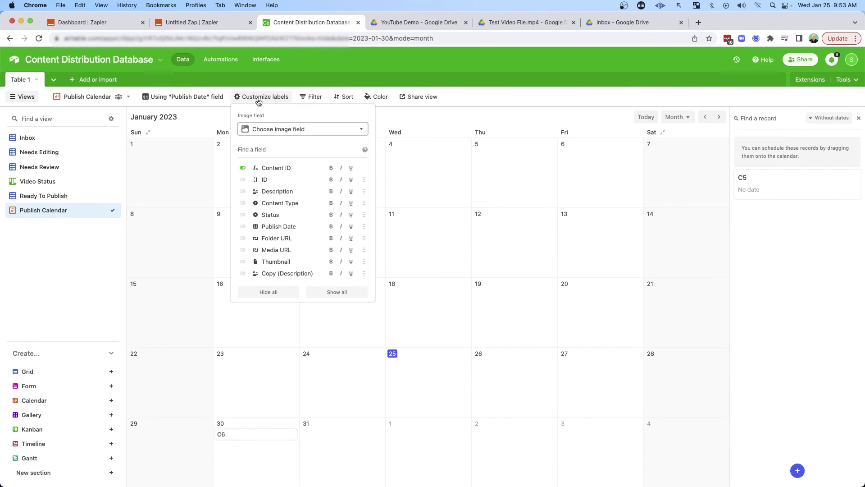
{"action": "left_click", "coordinate": [242, 191]}
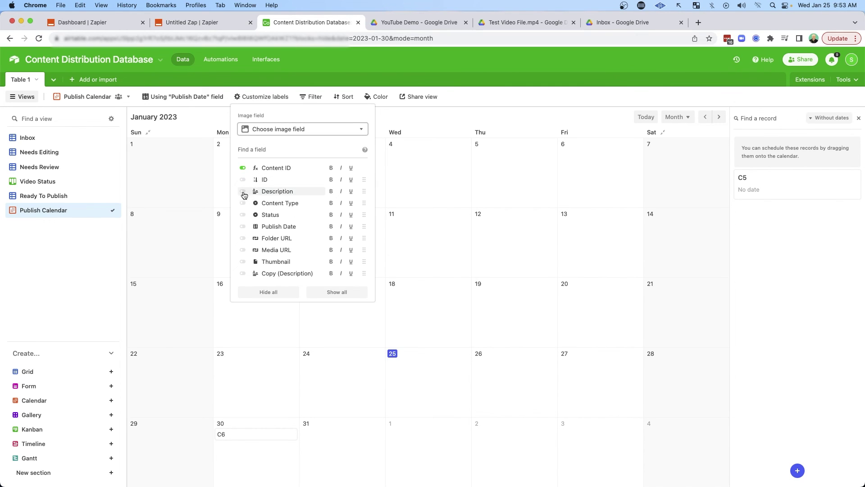
{"action": "left_click", "coordinate": [243, 168]}
{"action": "left_click", "coordinate": [265, 447]}
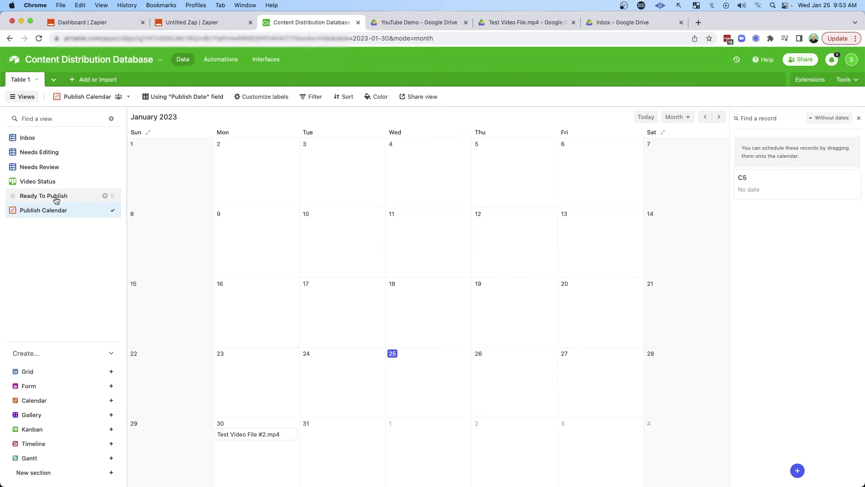
Open the Ready To Publish view and examine record C6's Thumbnail and Copy (Description) fields.
{"action": "mouse_move", "coordinate": [54, 213]}
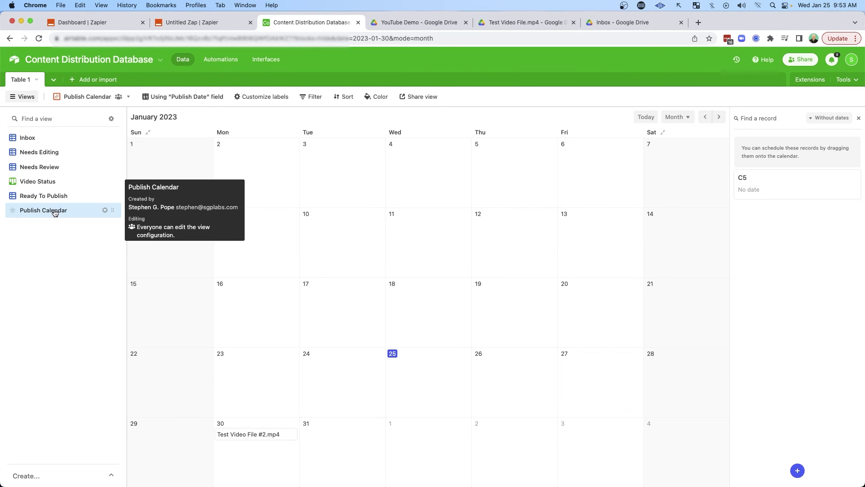
{"action": "mouse_move", "coordinate": [39, 190]}
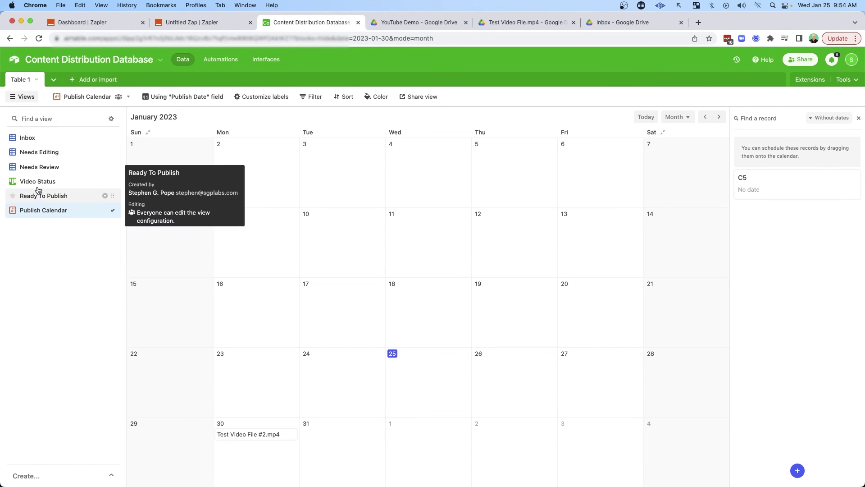
{"action": "left_click", "coordinate": [45, 197]}
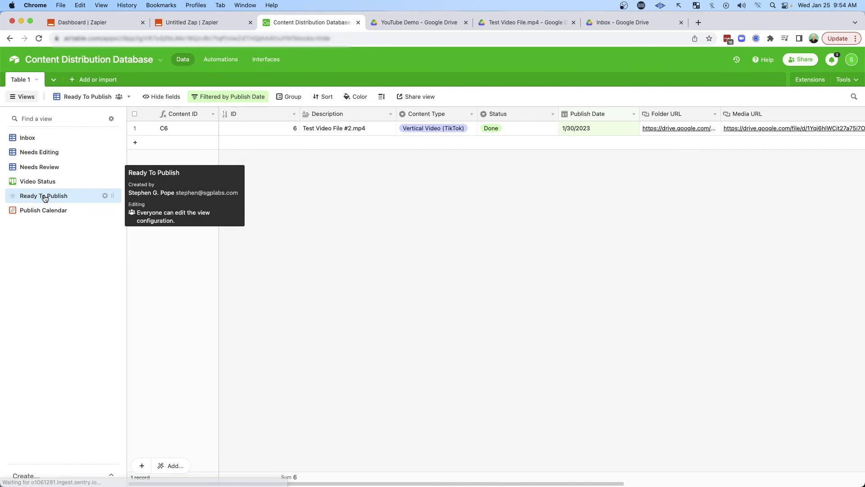
{"action": "scroll", "coordinate": [733, 161], "scroll_direction": "right", "scroll_amount": 10}
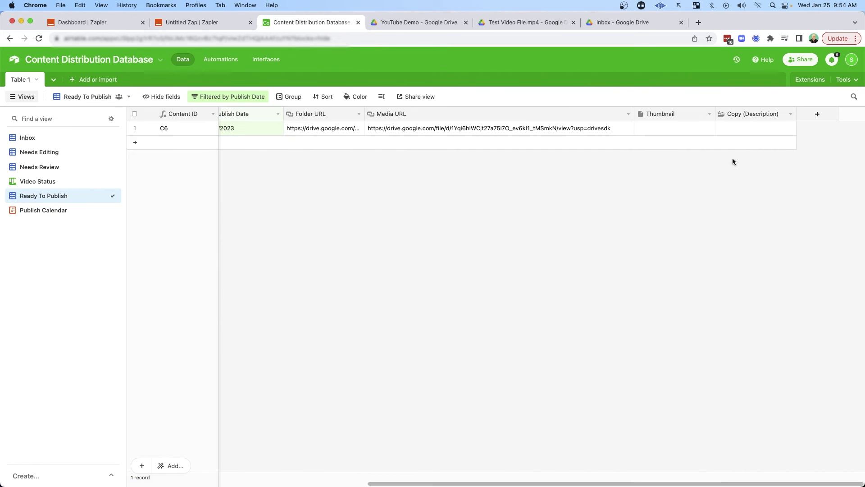
{"action": "left_click", "coordinate": [647, 131]}
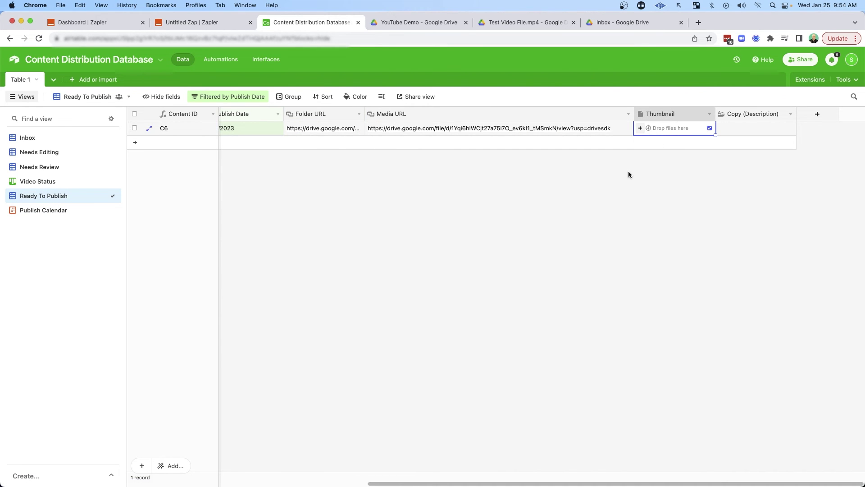
{"action": "left_click", "coordinate": [628, 175]}
{"action": "left_click", "coordinate": [655, 127]}
{"action": "left_click", "coordinate": [749, 132]}
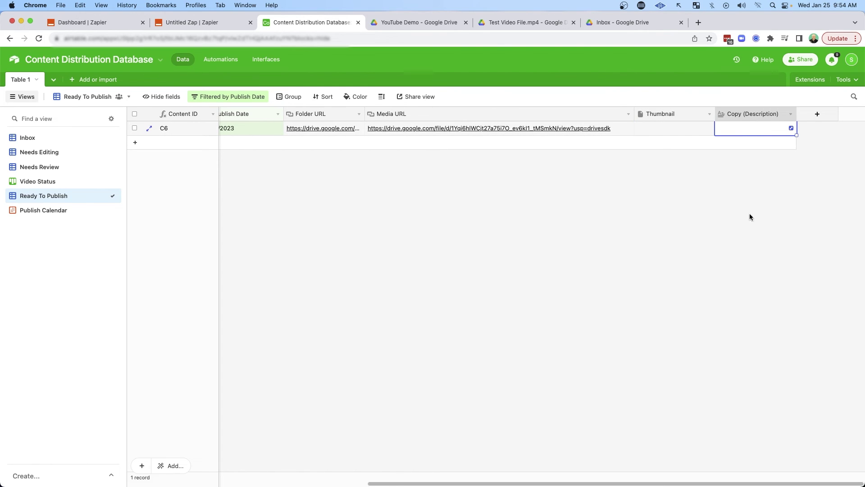
{"action": "left_click_drag", "start_coordinate": [636, 483], "coordinate": [395, 484]}
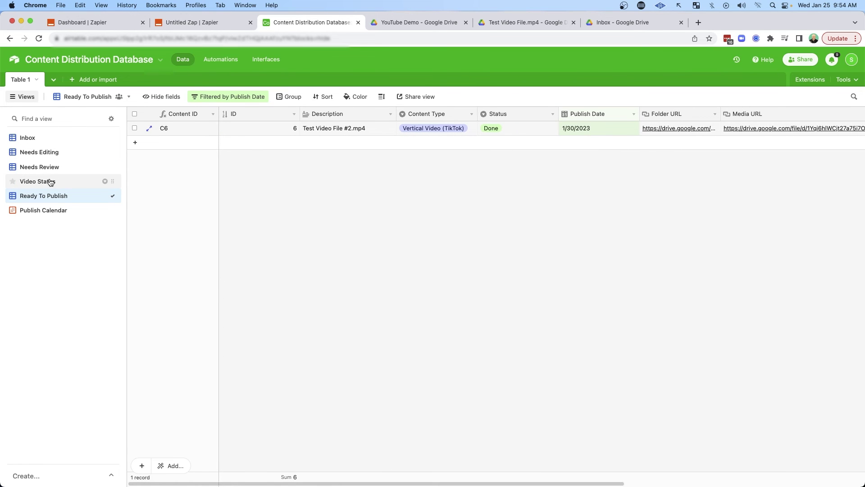
Create a collaborative grid view named Needs Image and place it between Needs Review and Video Status.
{"action": "left_click", "coordinate": [27, 476]}
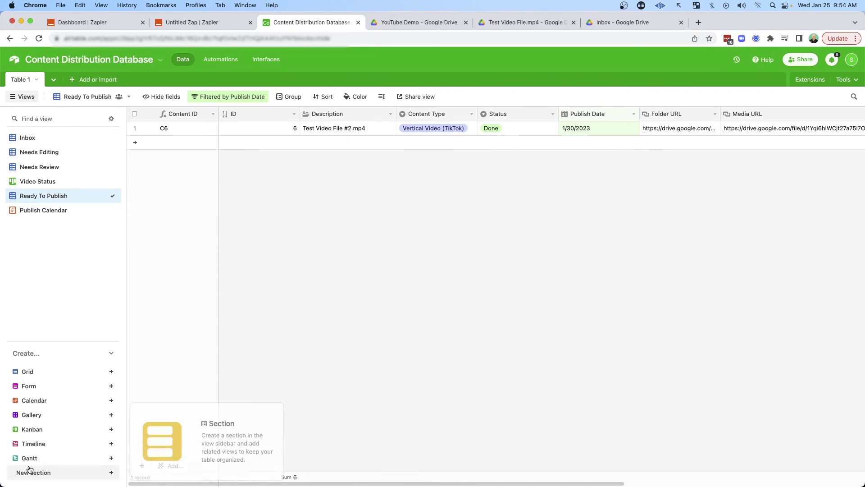
{"action": "left_click", "coordinate": [28, 372]}
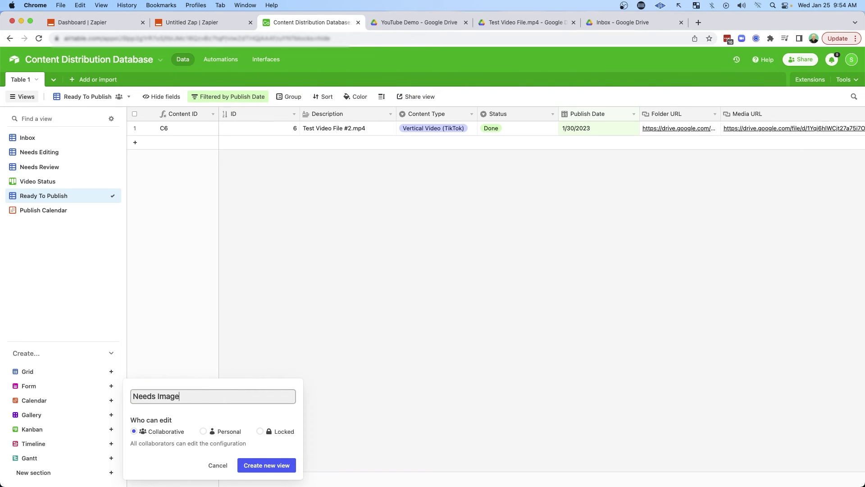
{"action": "left_click", "coordinate": [266, 465]}
{"action": "left_click_drag", "start_coordinate": [110, 208], "coordinate": [116, 181]}
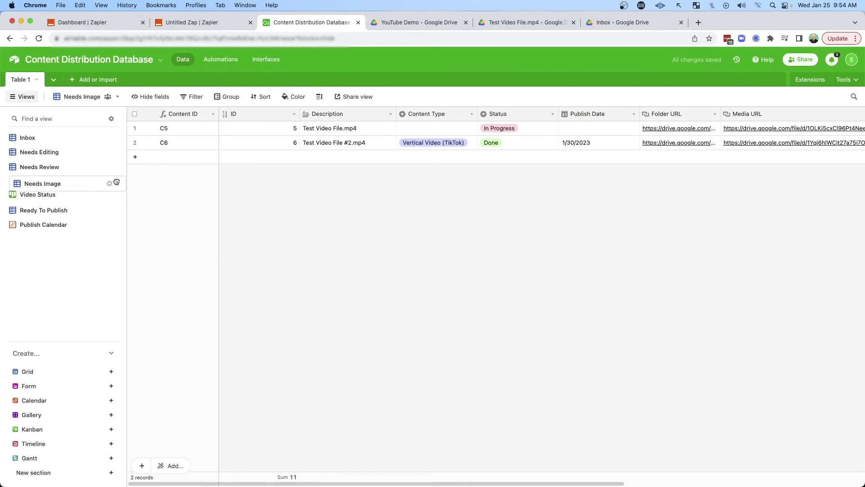
Filter the Needs Image view to records whose Content Type is YouTube Video.
{"action": "left_click", "coordinate": [194, 96]}
{"action": "left_click", "coordinate": [218, 131]}
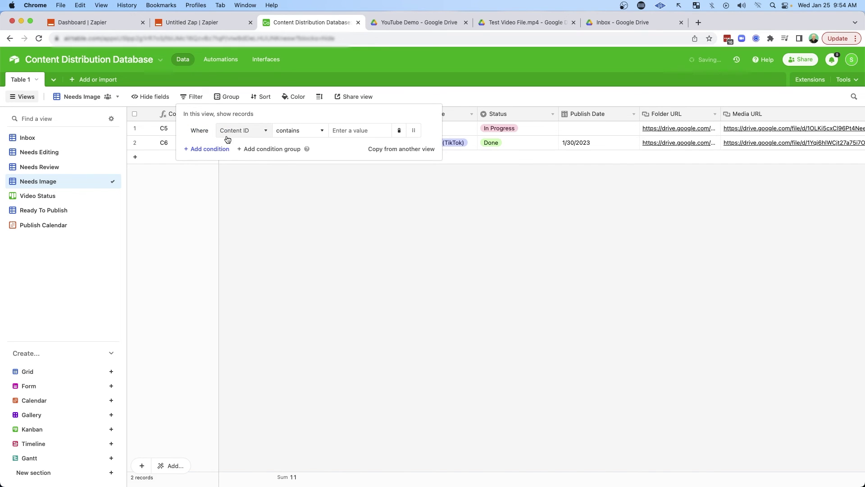
{"action": "left_click", "coordinate": [247, 131]}
{"action": "left_click", "coordinate": [255, 205]}
{"action": "left_click", "coordinate": [361, 130]}
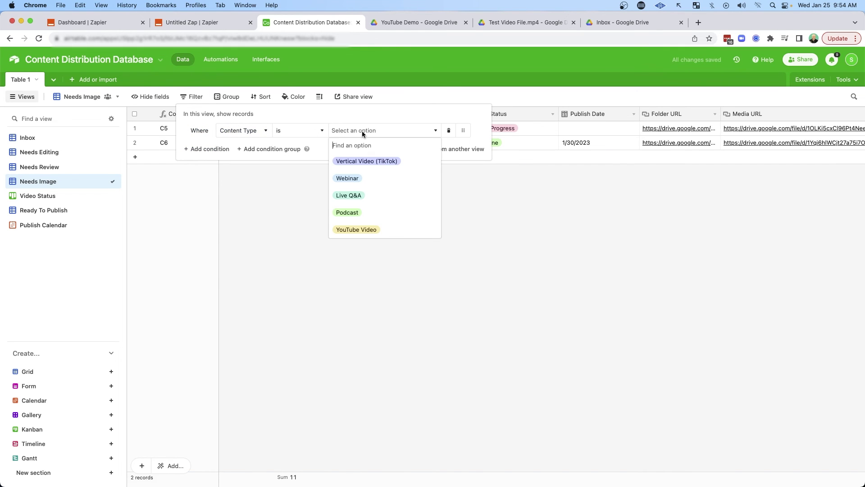
{"action": "left_click", "coordinate": [367, 230]}
Add a second filter condition to the Needs Image view requiring that Thumbnail is empty.
{"action": "left_click", "coordinate": [211, 149]}
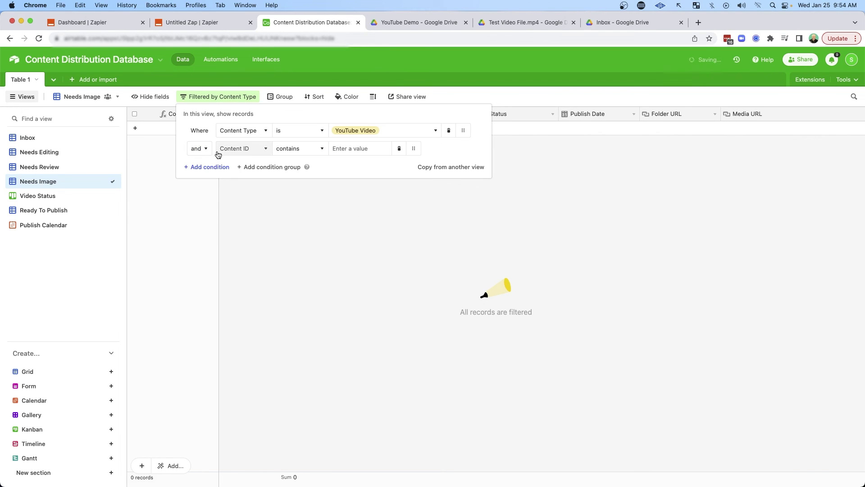
{"action": "left_click", "coordinate": [245, 148]}
{"action": "left_click", "coordinate": [258, 245]}
{"action": "left_click", "coordinate": [301, 151]}
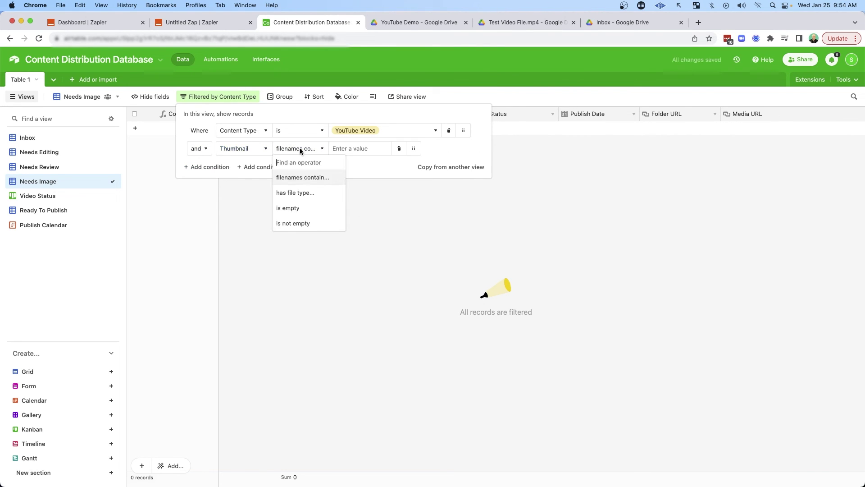
{"action": "left_click", "coordinate": [306, 205]}
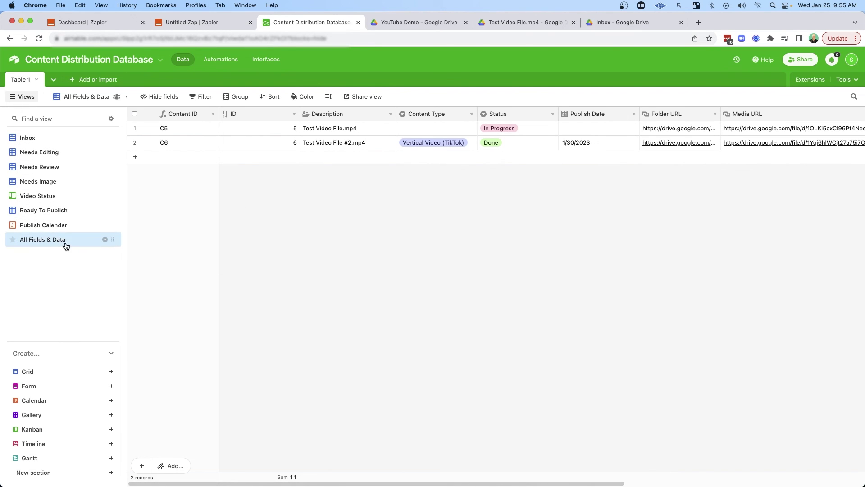
In the All Fields & Data view, set the Content Type of Test Video File #2.mp4 to YouTube Video.
{"action": "mouse_move", "coordinate": [37, 248]}
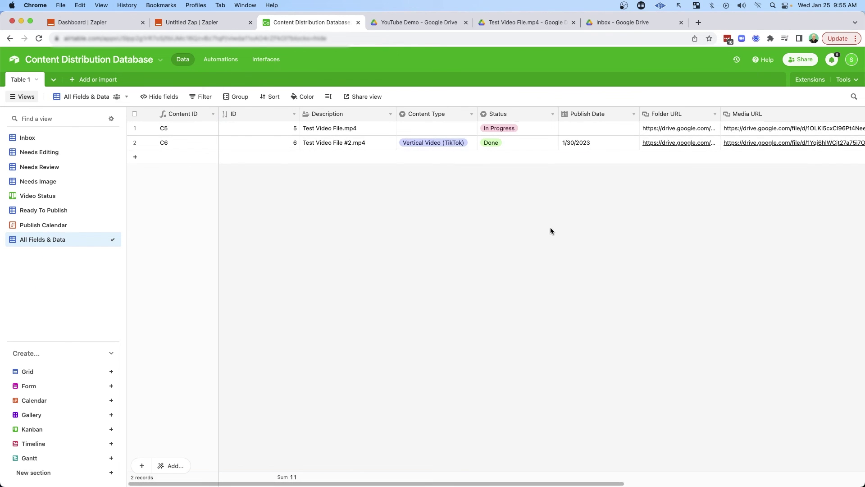
{"action": "double_click", "coordinate": [429, 143]}
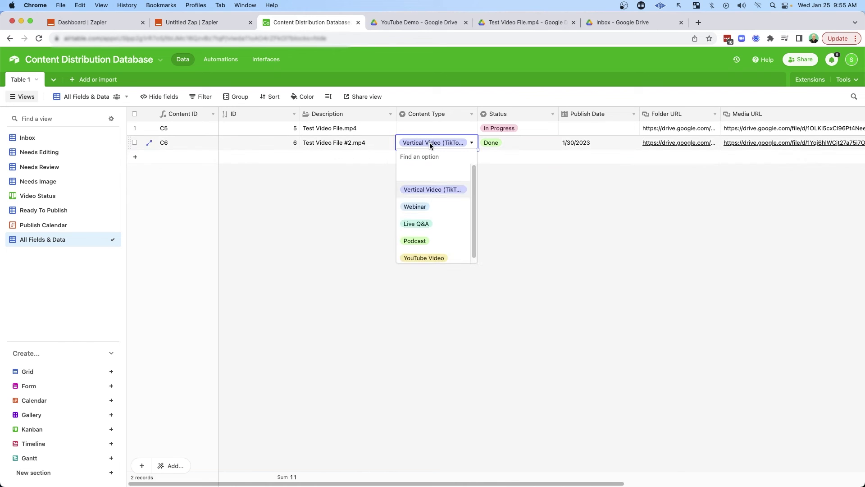
{"action": "left_click", "coordinate": [431, 257]}
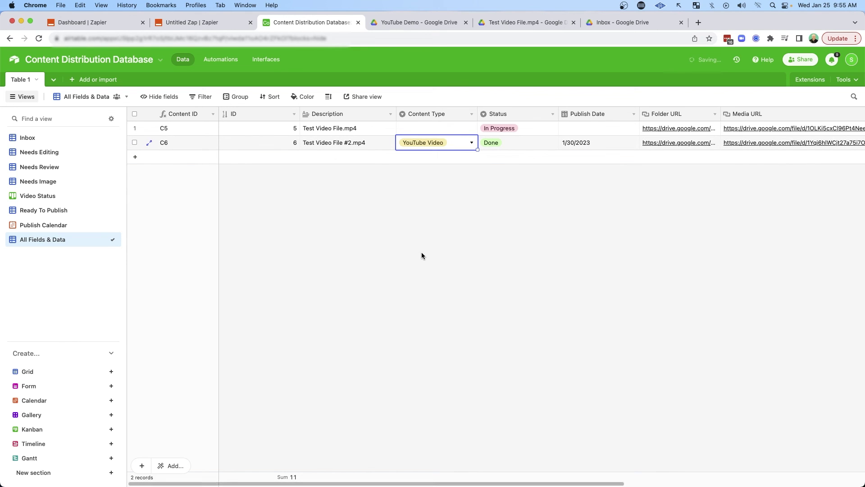
In the Needs Image view, upload C4.png as the Thumbnail attachment of Test Video File #2.mp4.
{"action": "left_click", "coordinate": [38, 182]}
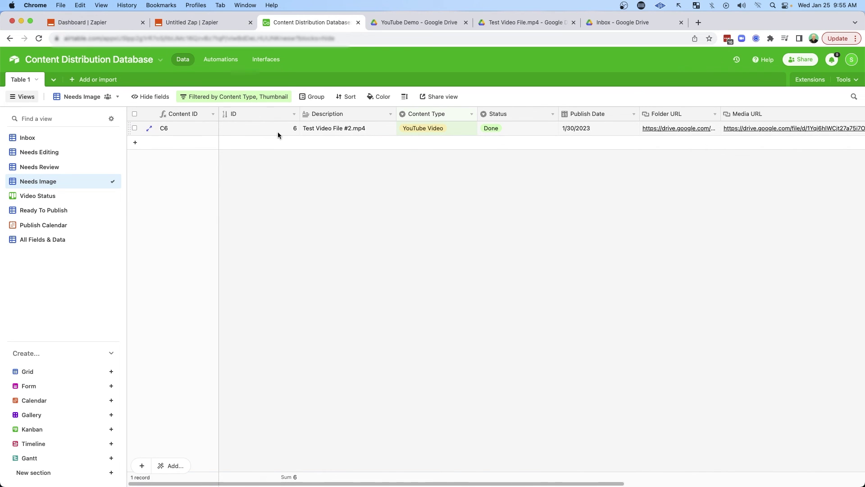
{"action": "left_click_drag", "start_coordinate": [332, 484], "coordinate": [572, 483]}
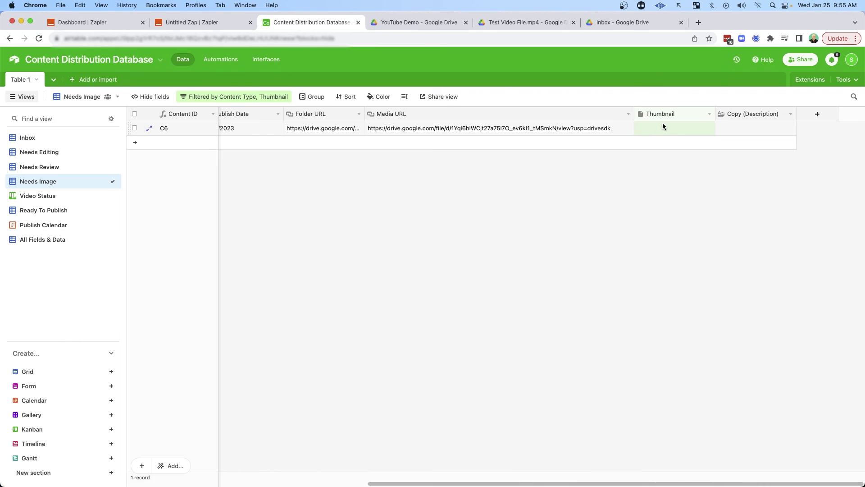
{"action": "left_click", "coordinate": [674, 128]}
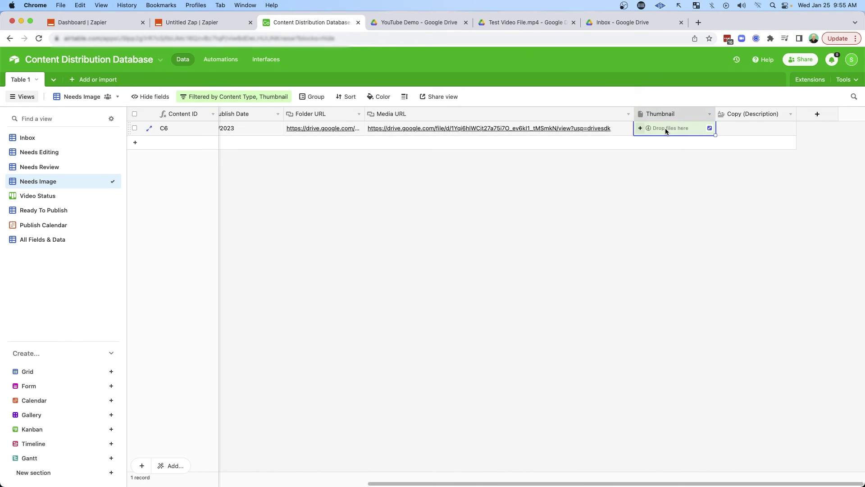
{"action": "left_click", "coordinate": [640, 128]}
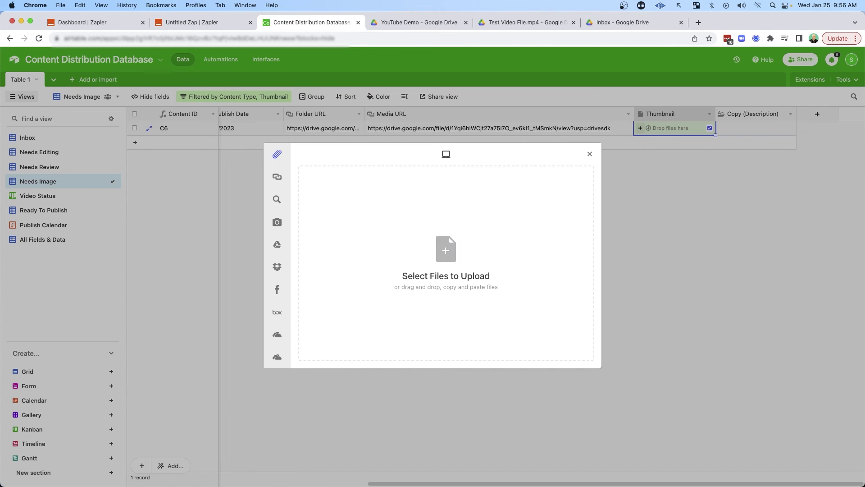
{"action": "left_click_drag", "start_coordinate": [419, 218], "coordinate": [391, 263]}
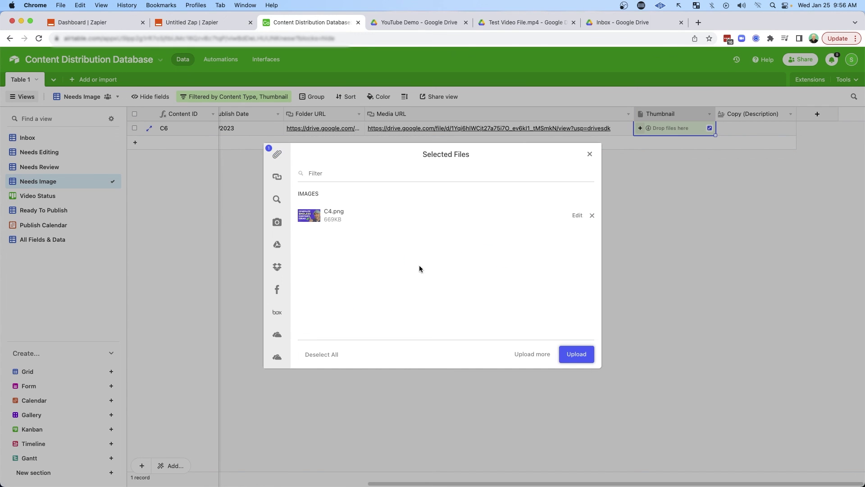
{"action": "left_click", "coordinate": [576, 353]}
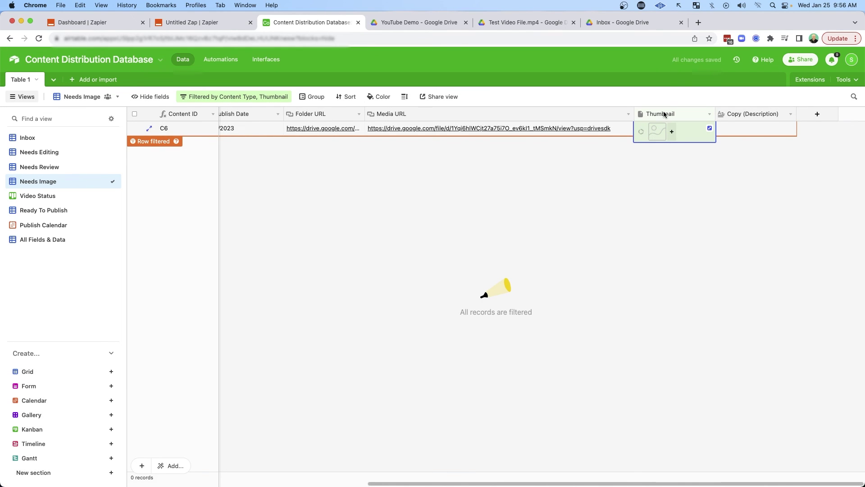
{"action": "left_click", "coordinate": [465, 184]}
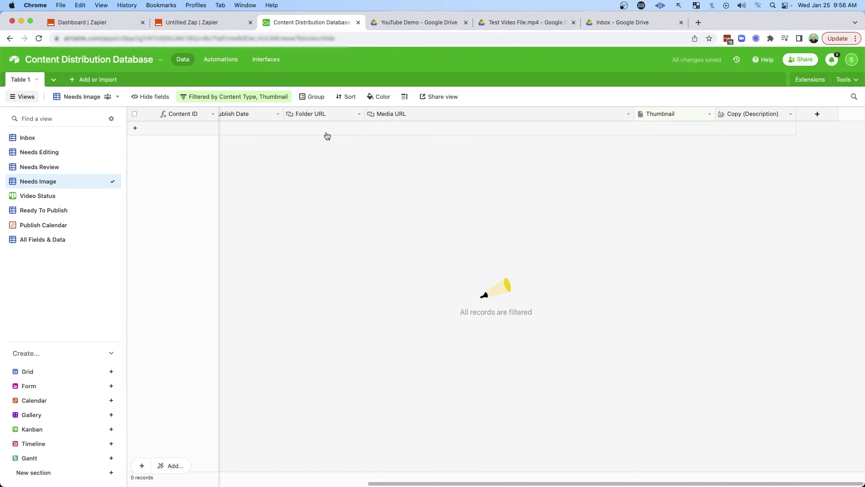
Review the filter conditions applied to the Needs Image view.
{"action": "left_click", "coordinate": [221, 97]}
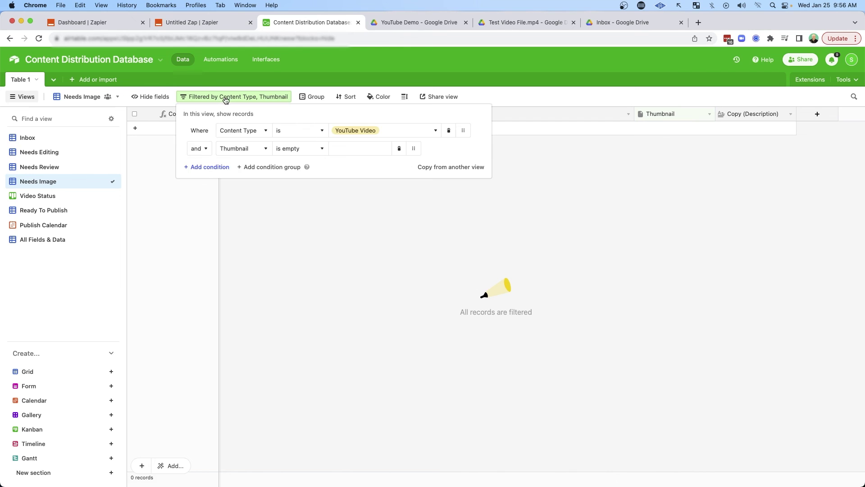
{"action": "left_click", "coordinate": [273, 240]}
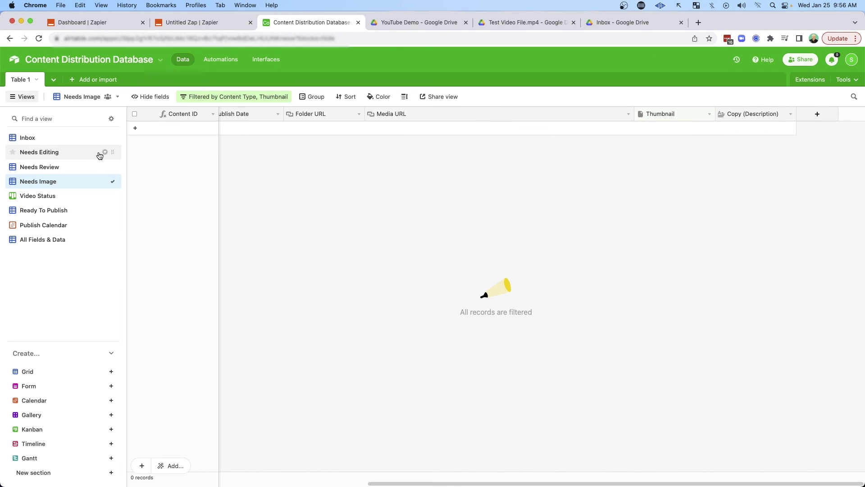
{"action": "mouse_move", "coordinate": [173, 142]}
{"action": "left_mouse_down"}
{"action": "mouse_move", "coordinate": [88, 156]}
{"action": "mouse_move", "coordinate": [90, 217]}
{"action": "mouse_move", "coordinate": [58, 158]}
{"action": "mouse_move", "coordinate": [81, 188]}
{"action": "mouse_move", "coordinate": [74, 158]}
{"action": "mouse_move", "coordinate": [86, 235]}
{"action": "mouse_move", "coordinate": [87, 173]}
{"action": "left_mouse_up"}
Hide the ID field in the Ready To Publish view.
{"action": "left_click", "coordinate": [43, 214]}
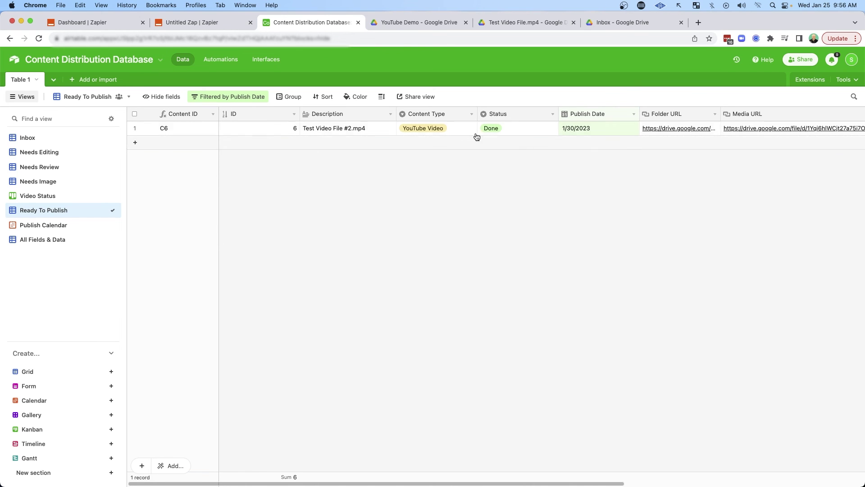
{"action": "left_click", "coordinate": [294, 114]}
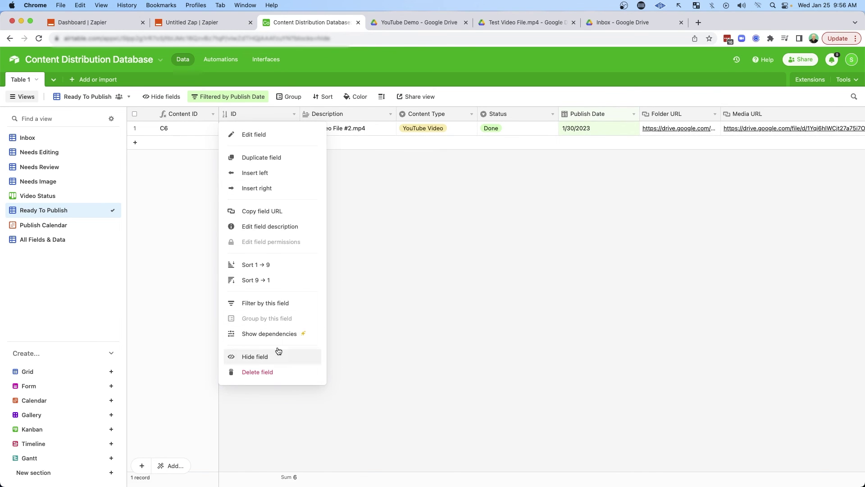
{"action": "left_click", "coordinate": [255, 356]}
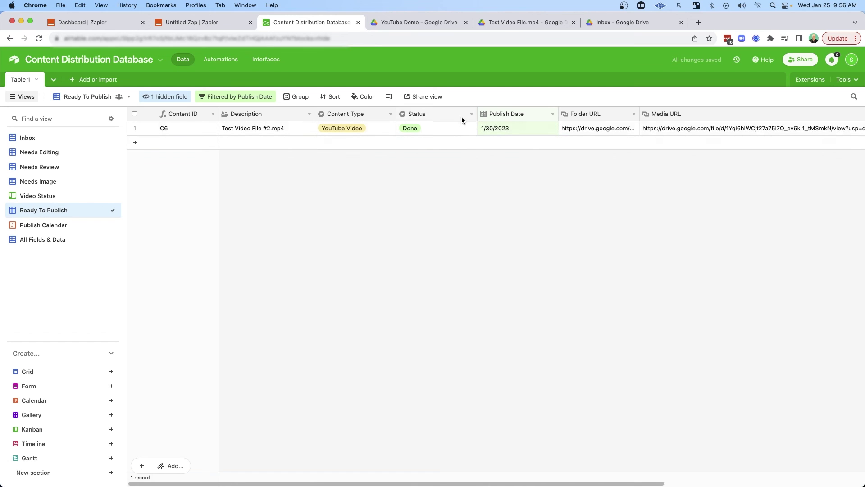
Look over the Media URL, Thumbnail and Copy (Description) fields of record C6 in the Ready To Publish view.
{"action": "left_click_drag", "start_coordinate": [538, 483], "coordinate": [682, 483]}
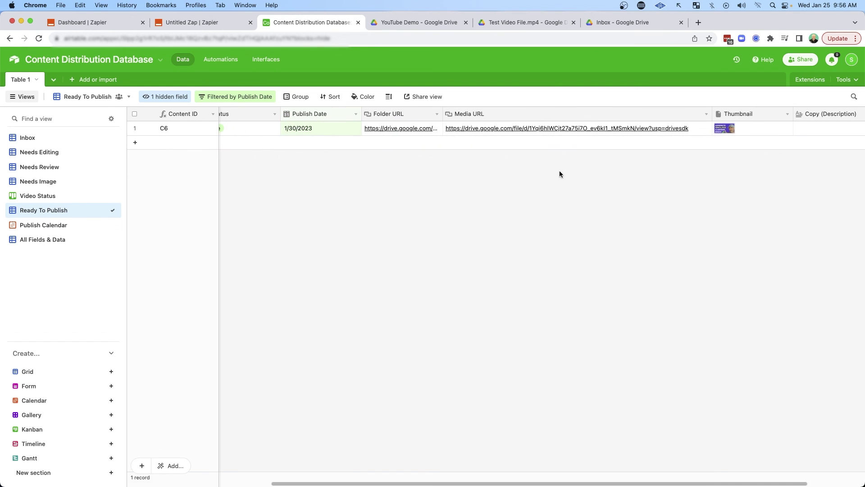
{"action": "left_click", "coordinate": [542, 130]}
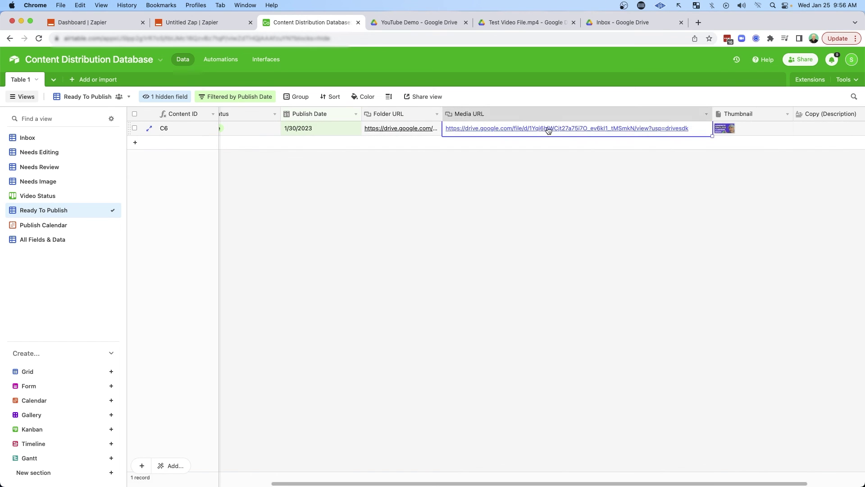
{"action": "left_click", "coordinate": [764, 131]}
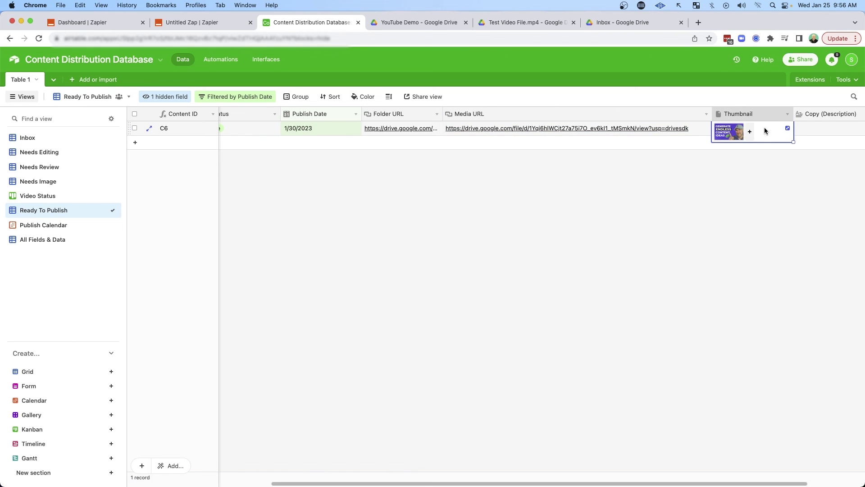
{"action": "left_click", "coordinate": [751, 210]}
{"action": "left_click_drag", "start_coordinate": [561, 485], "coordinate": [691, 467]}
{"action": "left_click", "coordinate": [740, 131]}
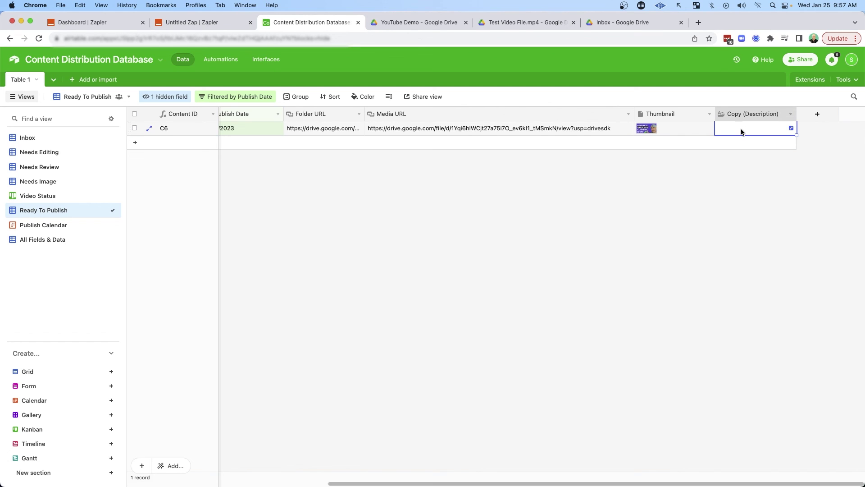
{"action": "left_click", "coordinate": [746, 132]}
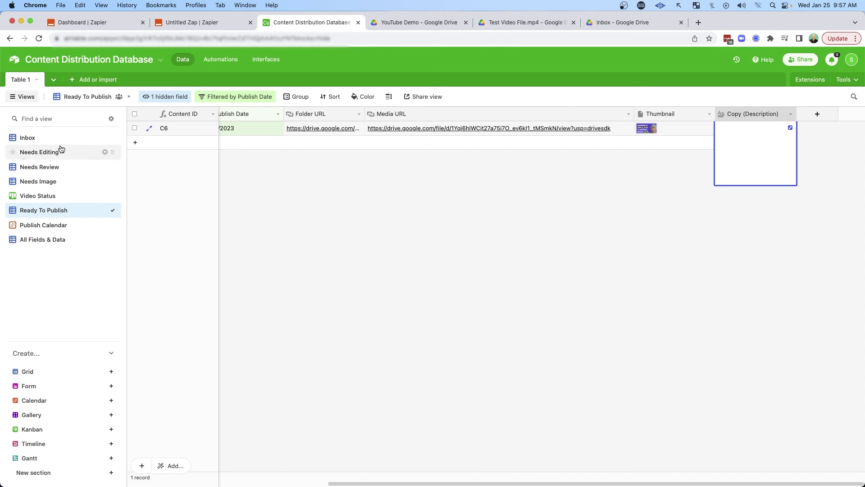
Rename the table Table 1 as Content.
{"action": "left_click", "coordinate": [36, 80]}
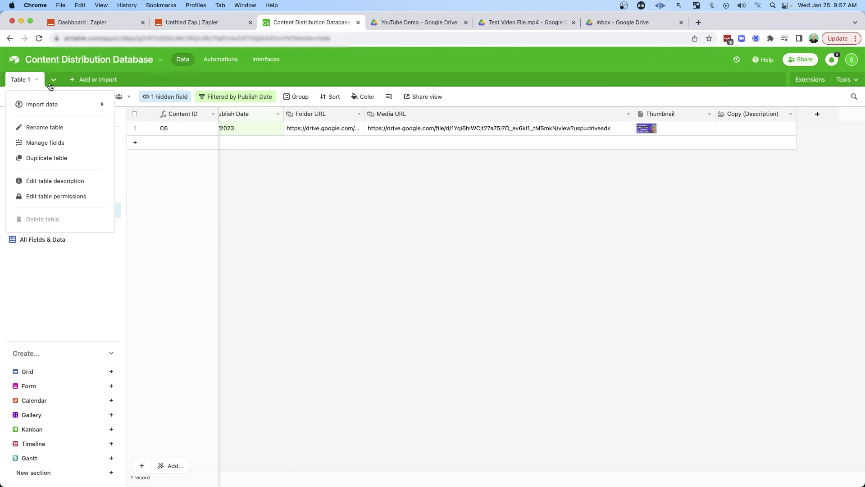
{"action": "left_click", "coordinate": [55, 126]}
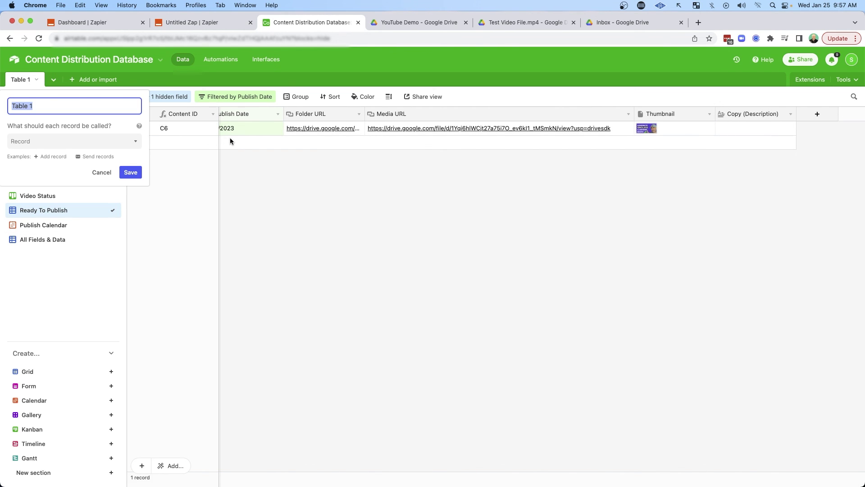
{"action": "key", "text": "Return"}
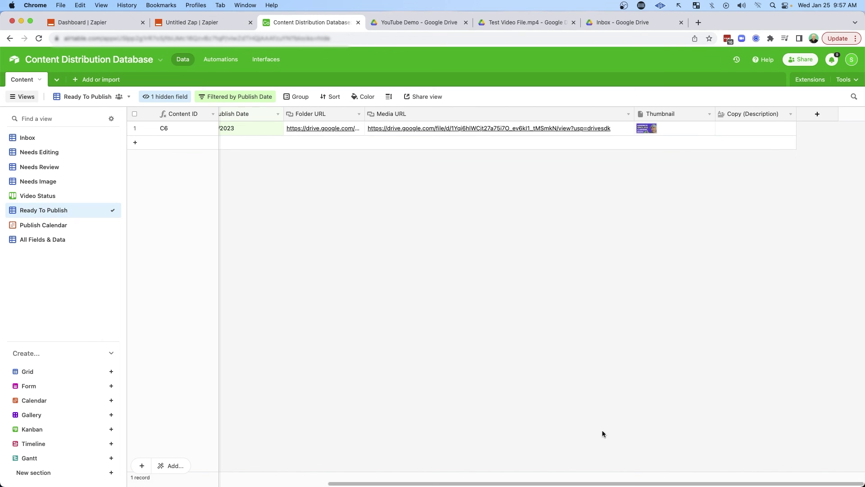
Create a collaborative grid view named Auto Publish To YouTube.
{"action": "left_click_drag", "start_coordinate": [598, 483], "coordinate": [344, 483]}
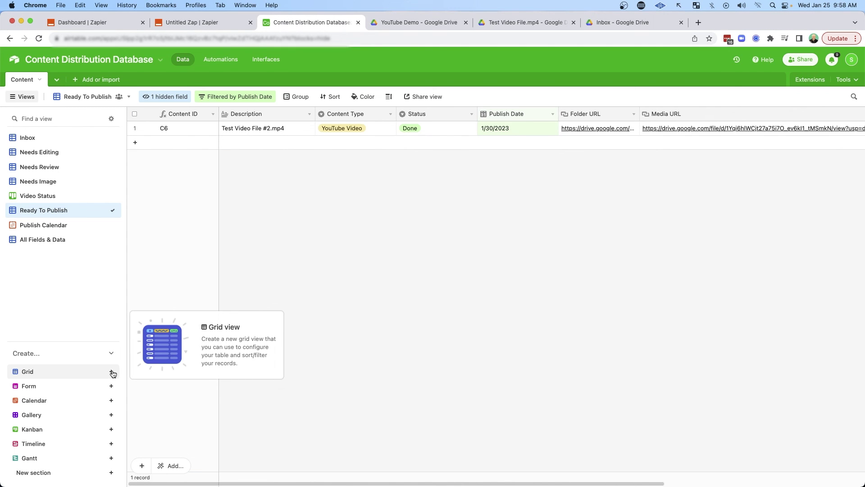
{"action": "left_click", "coordinate": [111, 372]}
{"action": "type", "text": "Auto Publish To YouTube"}
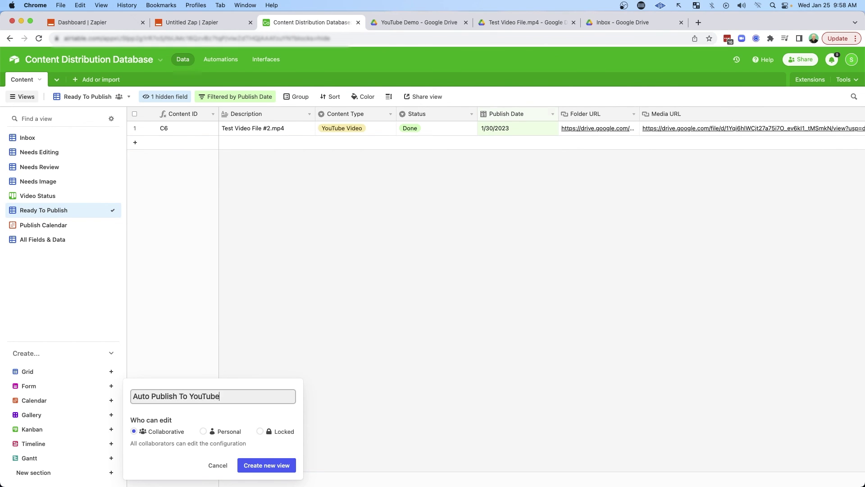
{"action": "key", "text": "Return"}
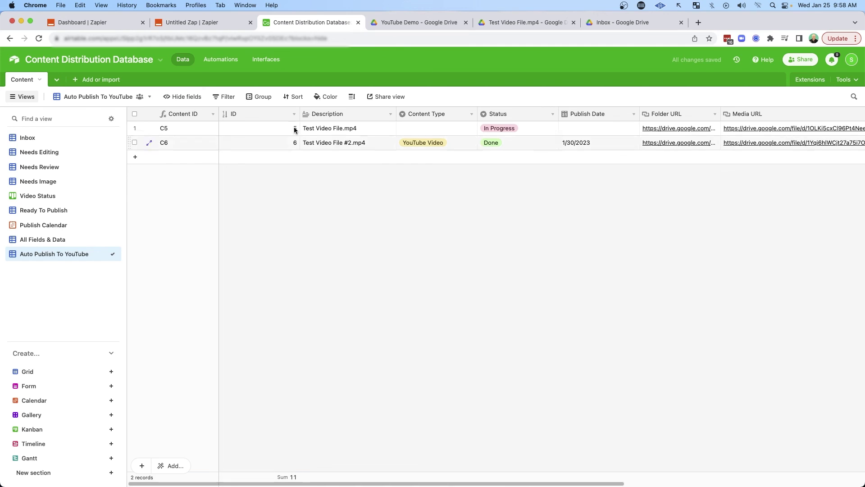
Hide the ID field in the Auto Publish To YouTube view and widen the Description column.
{"action": "left_click", "coordinate": [294, 114]}
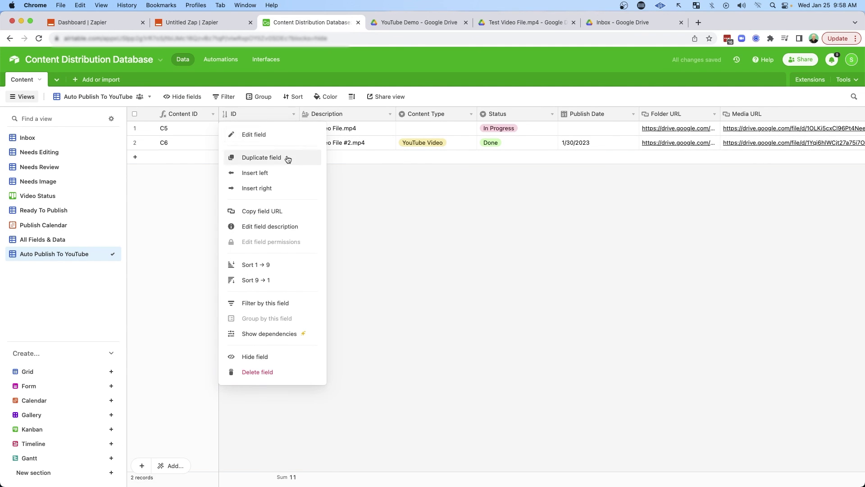
{"action": "left_click", "coordinate": [254, 357]}
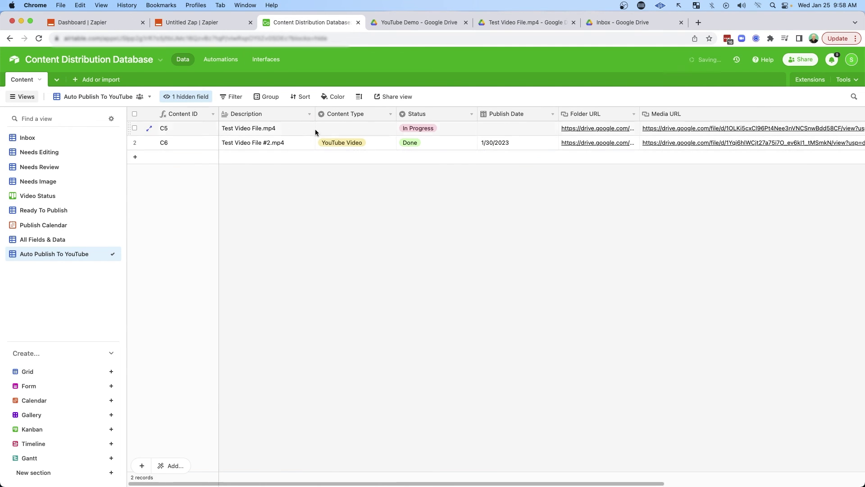
{"action": "left_click_drag", "start_coordinate": [315, 114], "coordinate": [351, 114]}
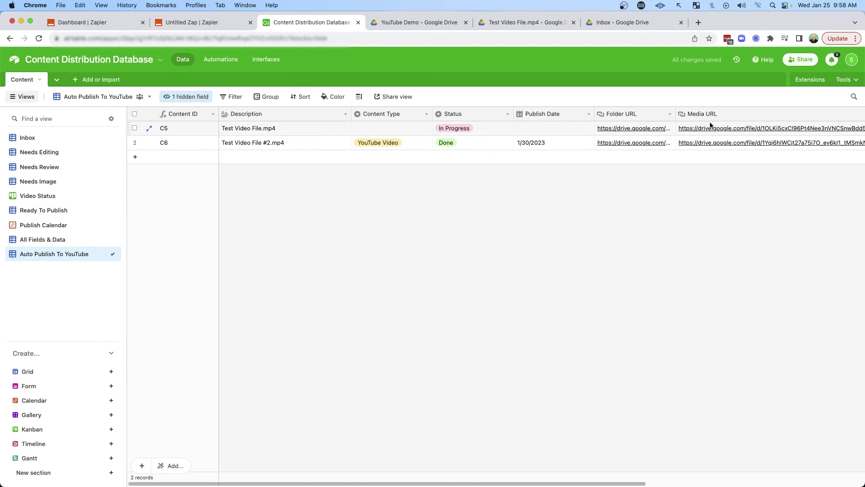
Open the filter settings of the Auto Publish To YouTube view.
{"action": "scroll", "coordinate": [707, 141], "scroll_direction": "right", "scroll_amount": 6}
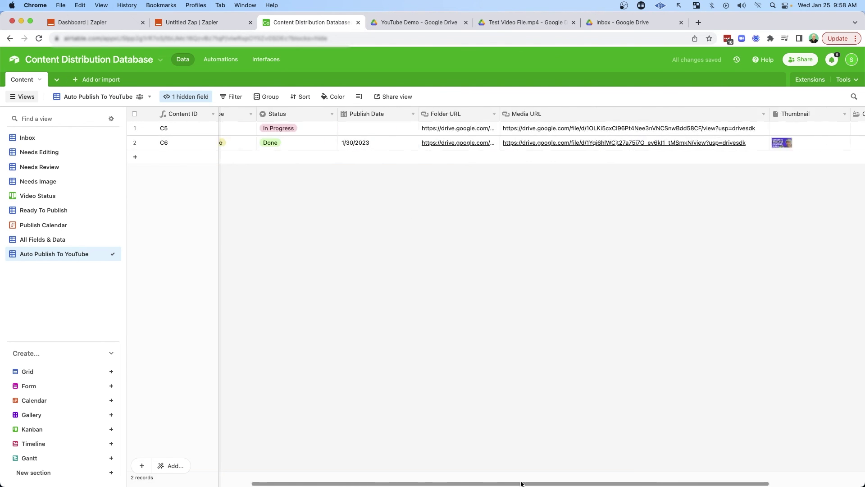
{"action": "left_click", "coordinate": [232, 97]}
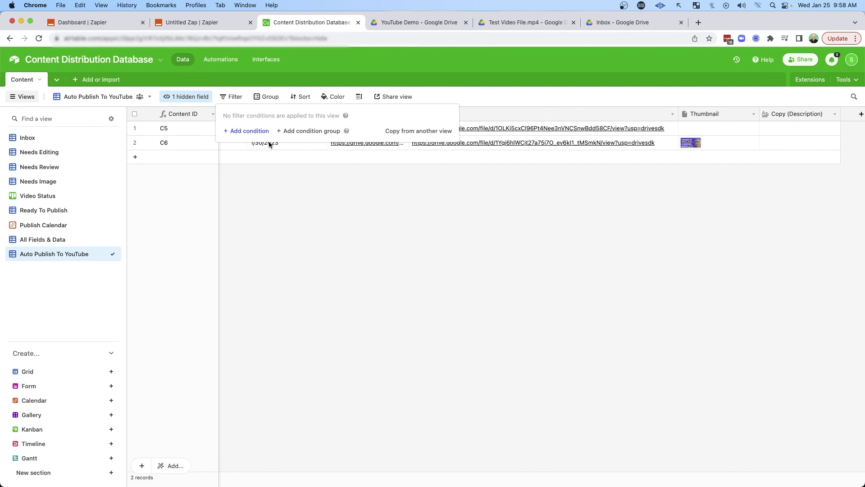